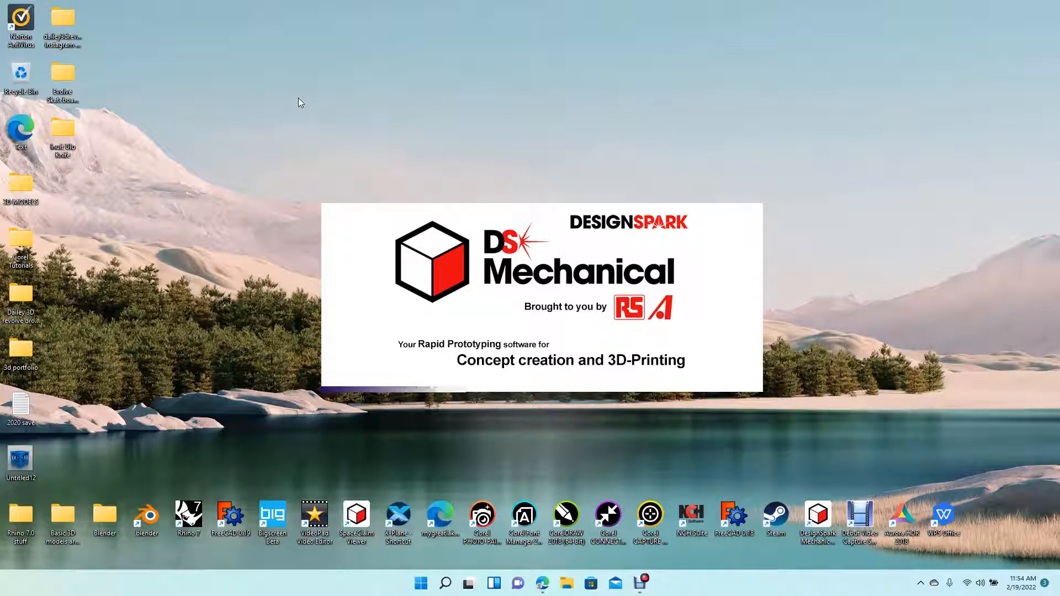
Create a new design, switch to it and show its sketch grid in plan view.
click(191, 146)
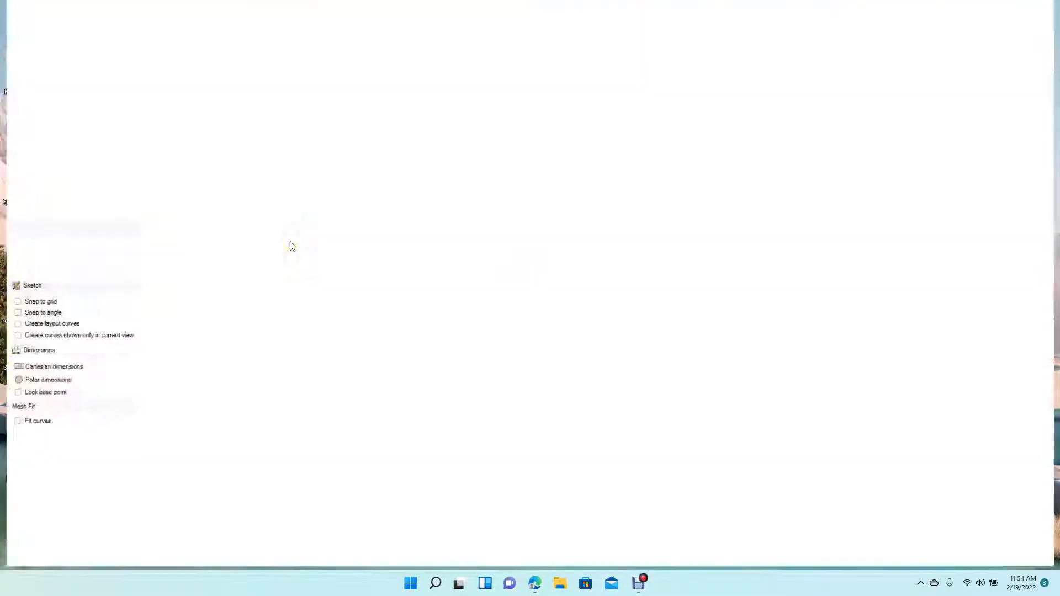
click(16, 22)
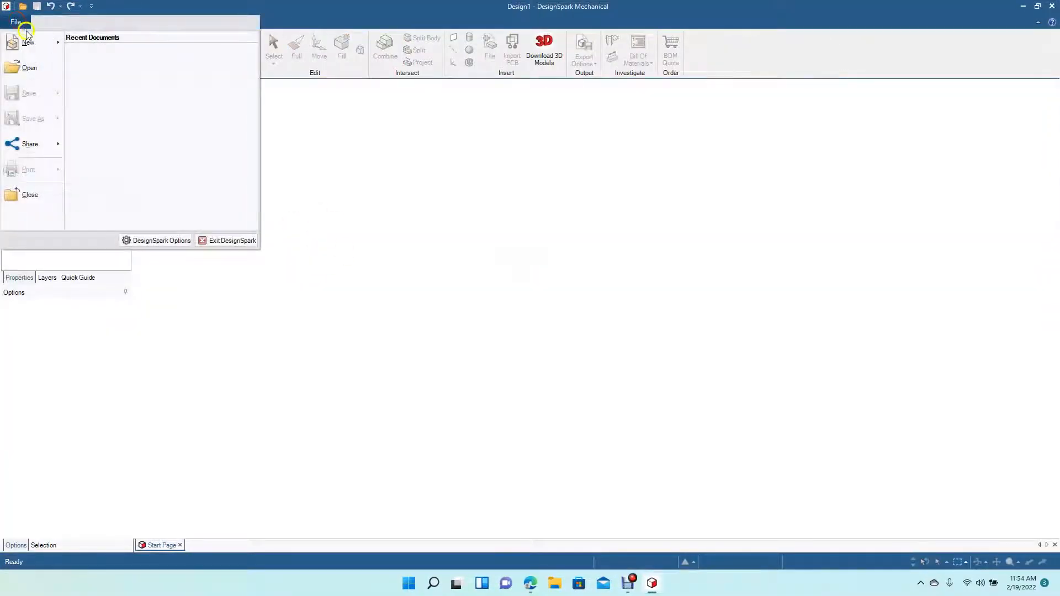
mouse_move(29, 43)
click(125, 54)
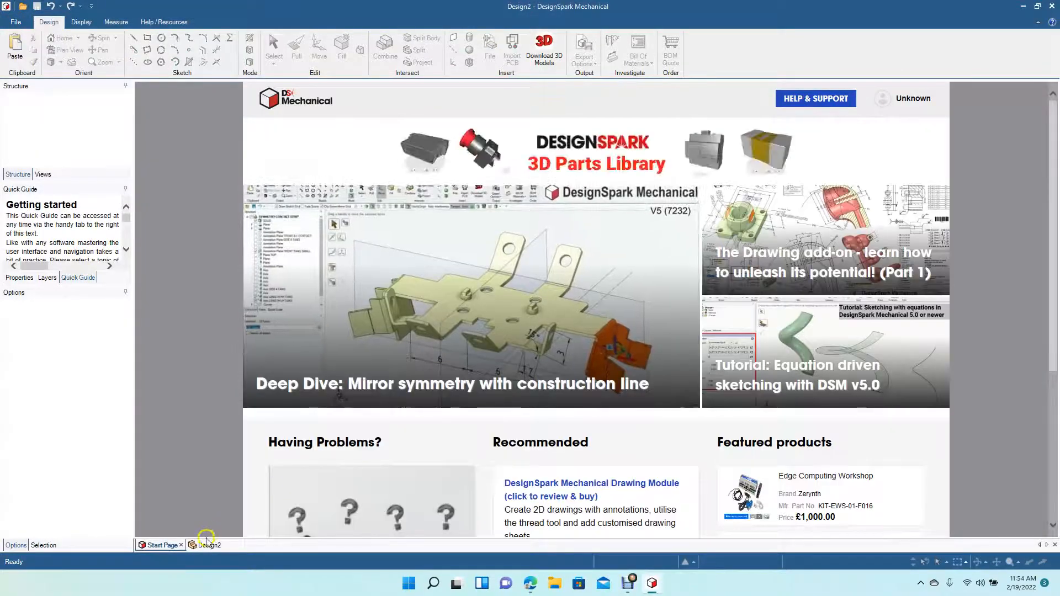
click(205, 543)
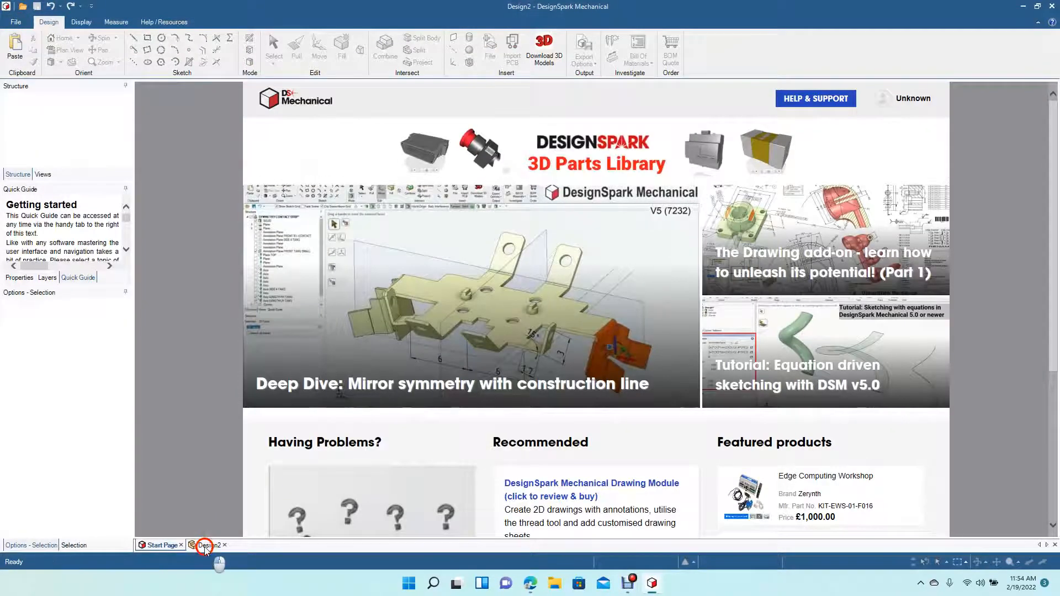
click(627, 526)
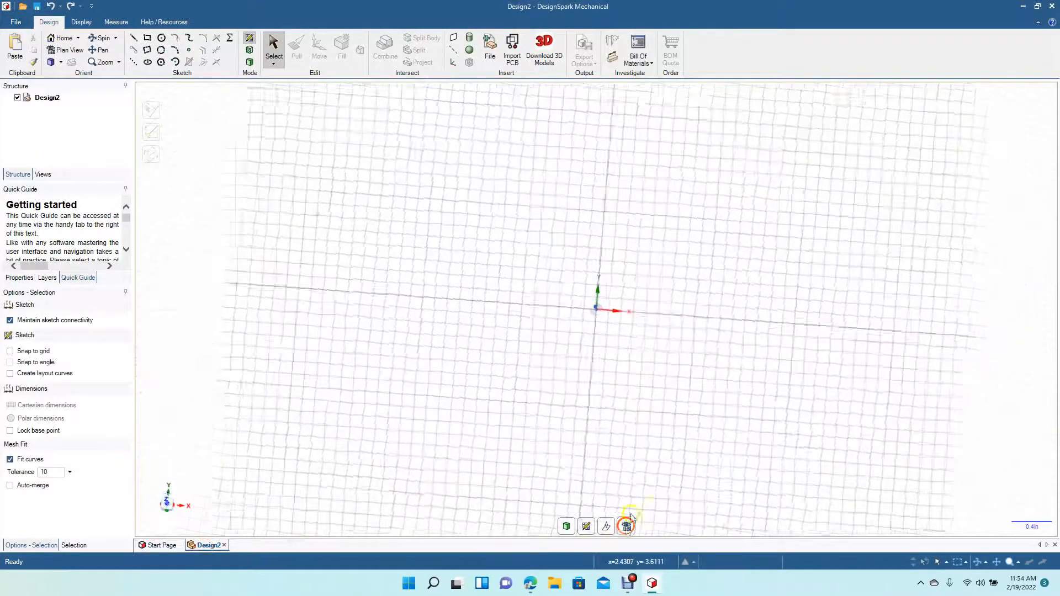
Insert the thumbnail image from the desktop folder Inuit Ulu Knife onto the sketch grid, centred on the origin.
click(1038, 7)
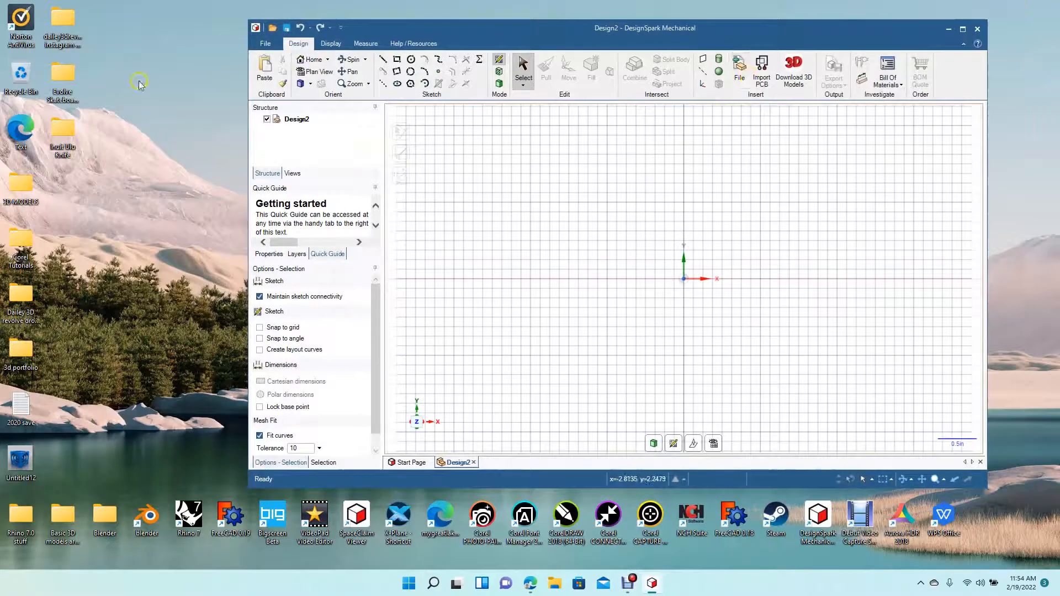
double_click(64, 131)
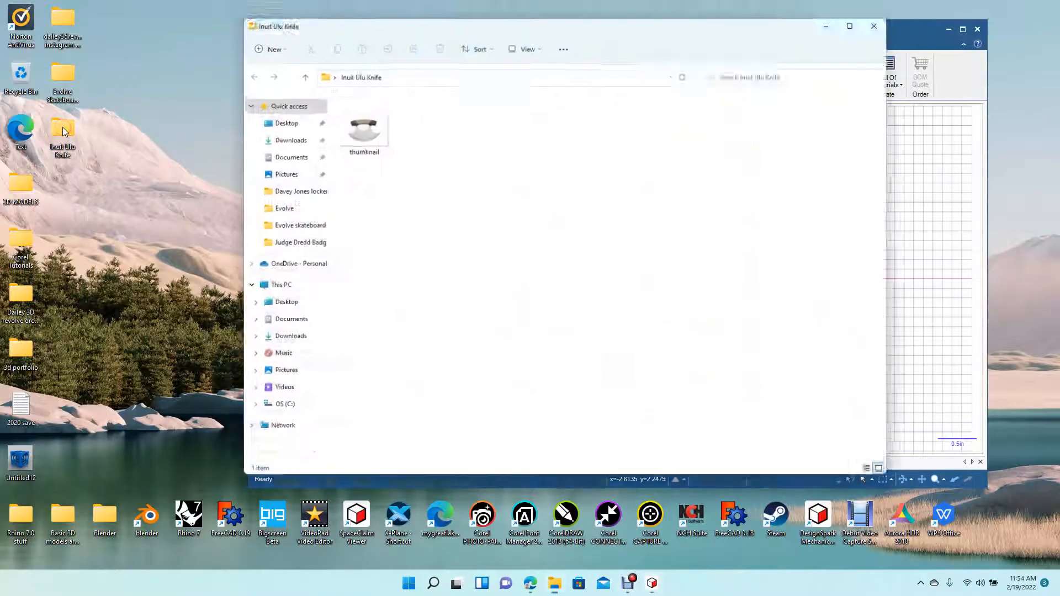
drag(487, 21, 233, 220)
drag(167, 268, 672, 177)
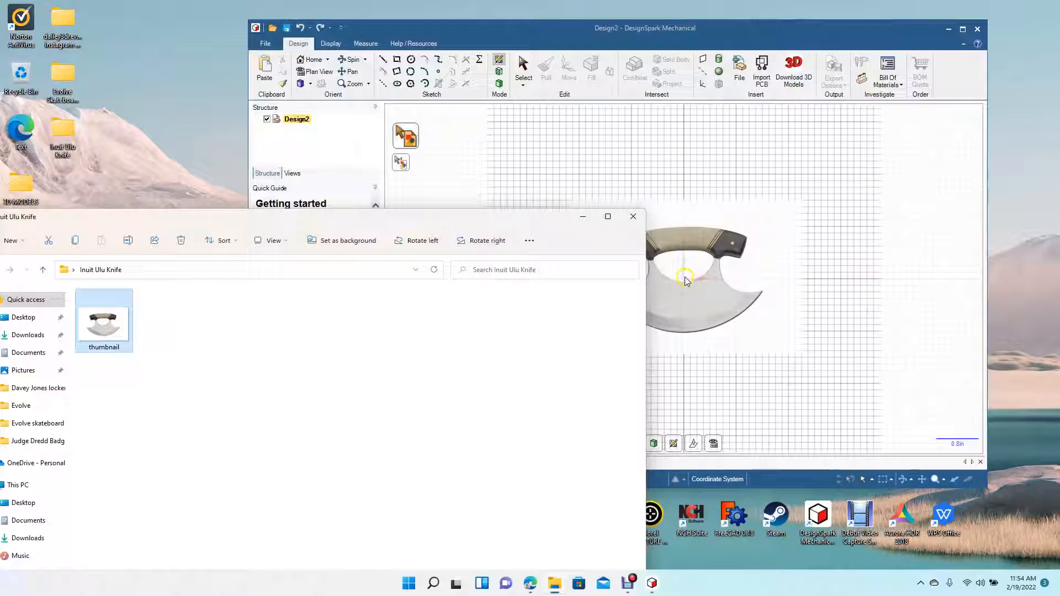
drag(685, 280, 685, 277)
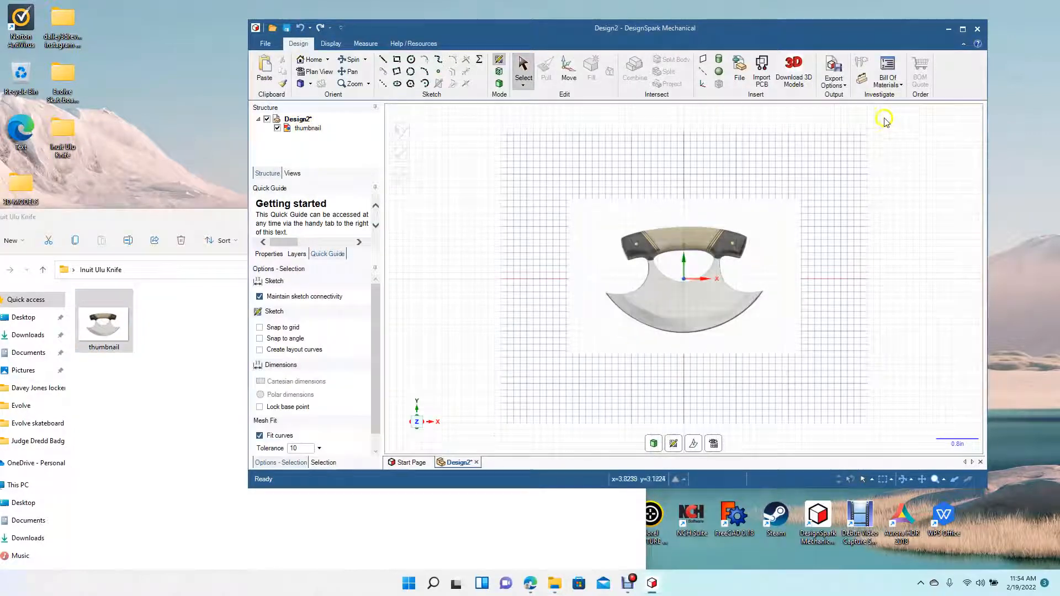
click(628, 219)
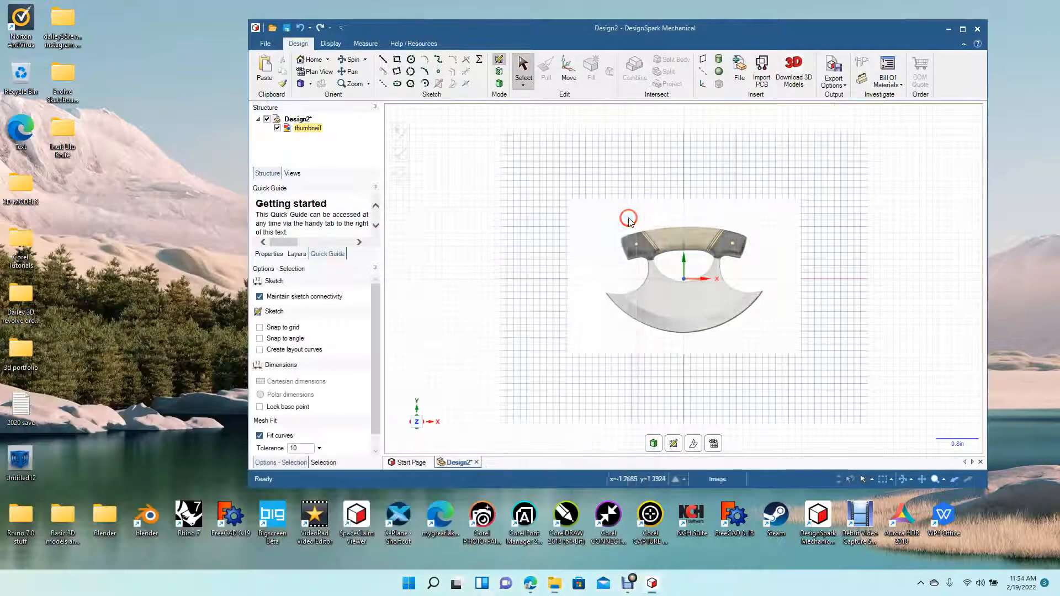
click(962, 29)
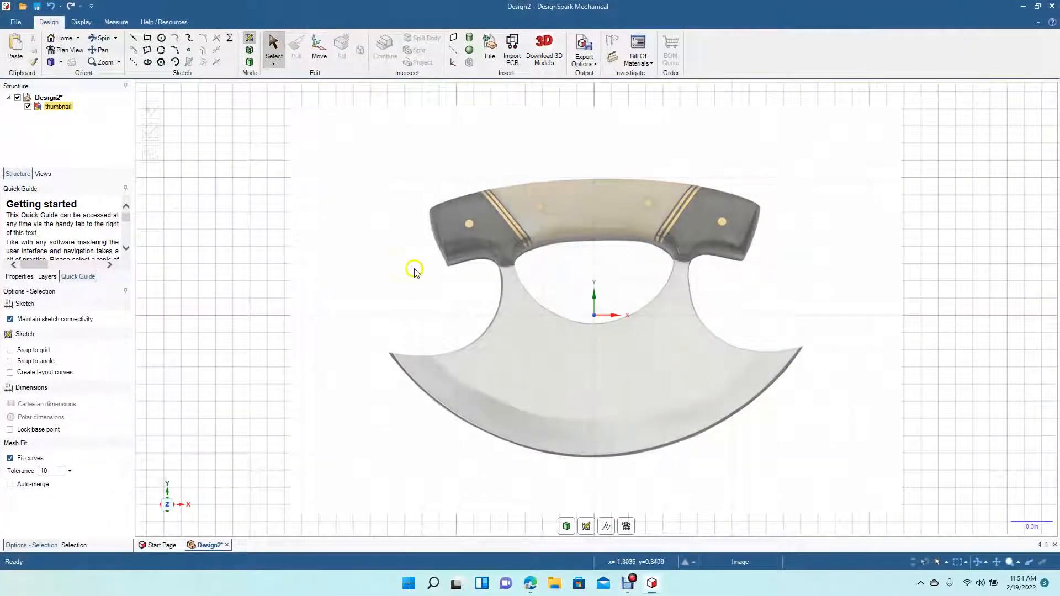
Sketch an 8 in horizontal reference line below the knife blade, starting beneath its left tip.
click(133, 38)
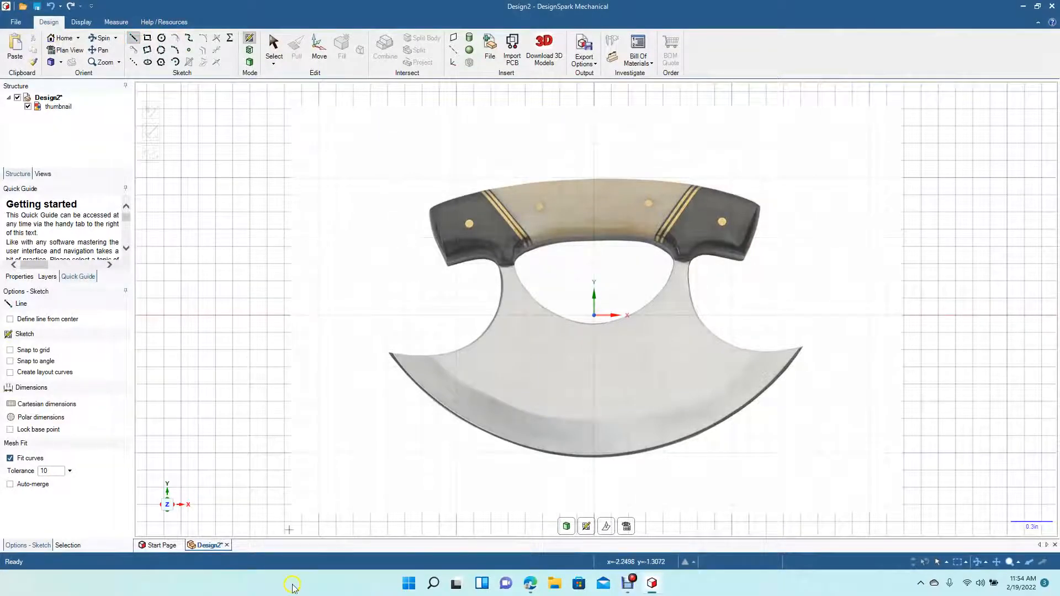
click(392, 484)
click(392, 482)
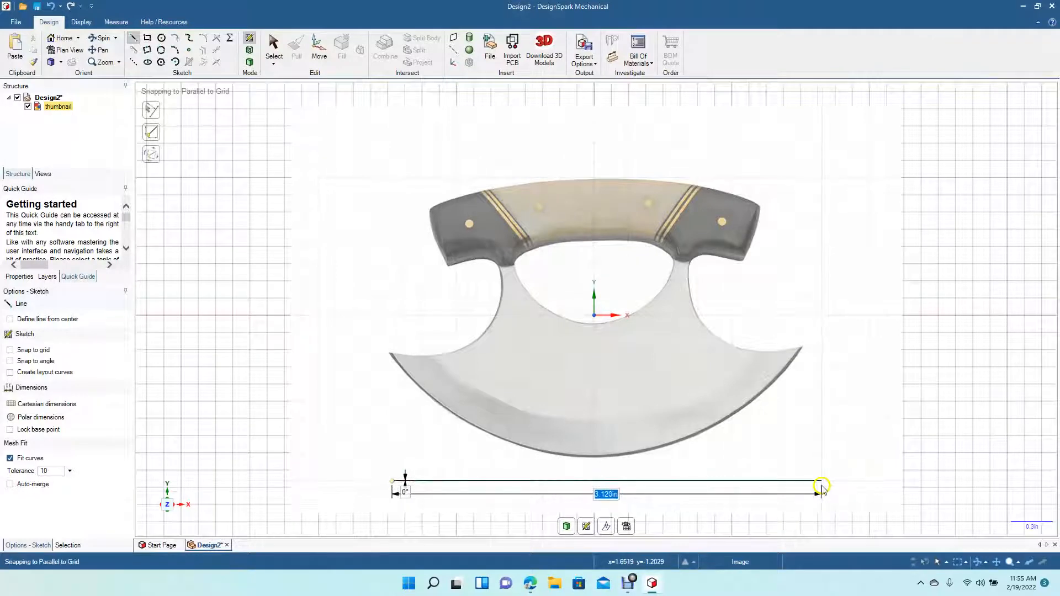
click(857, 481)
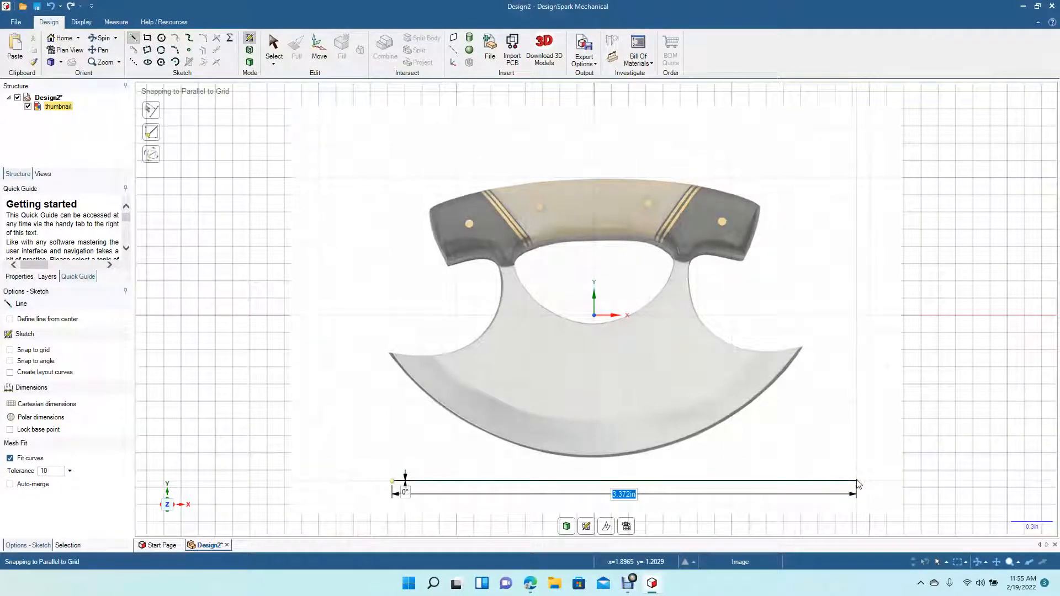
text(8)
key(Return)
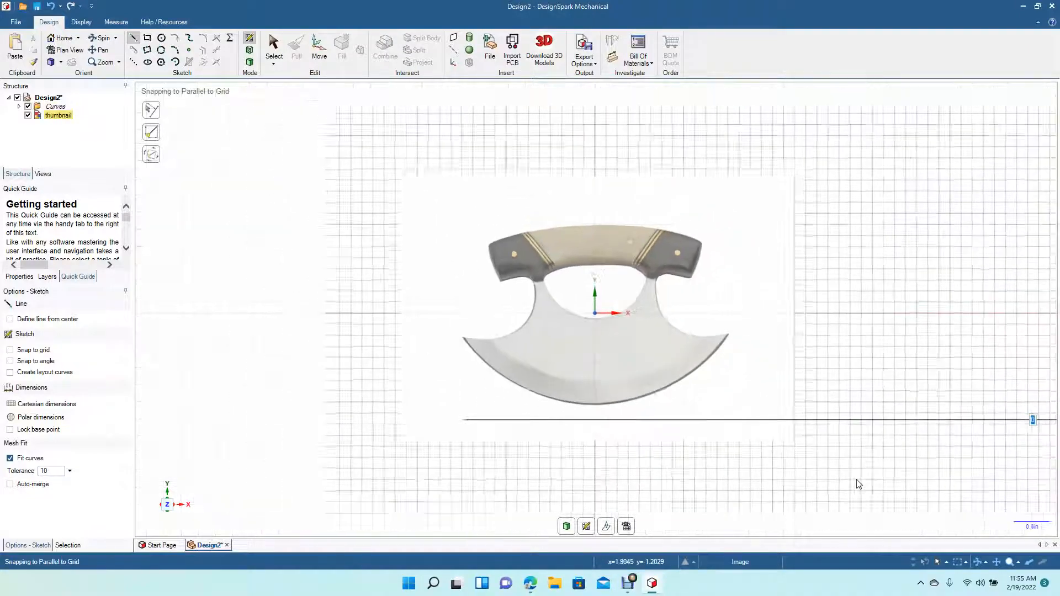
Enlarge the knife image until the blade roughly matches the 8 in reference line, and centre it on the vertical axis.
click(274, 47)
click(624, 325)
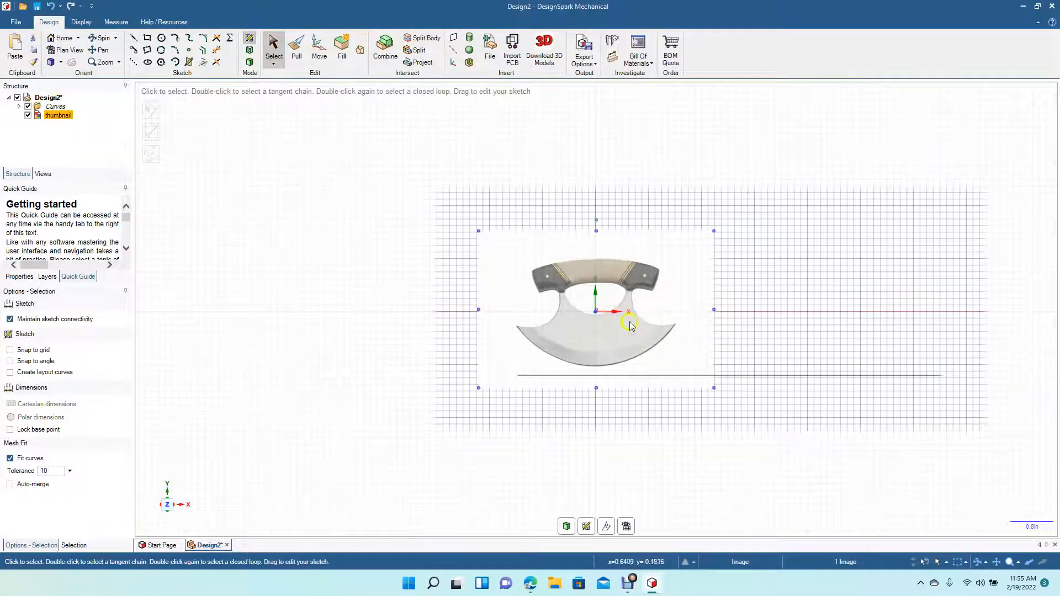
drag(714, 232, 1055, 82)
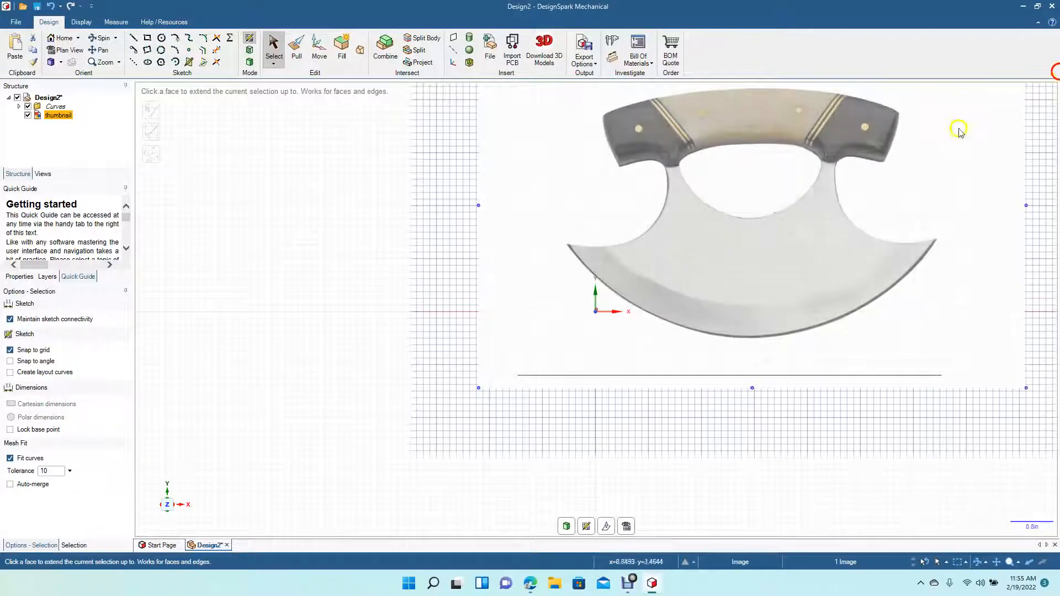
drag(769, 201, 729, 304)
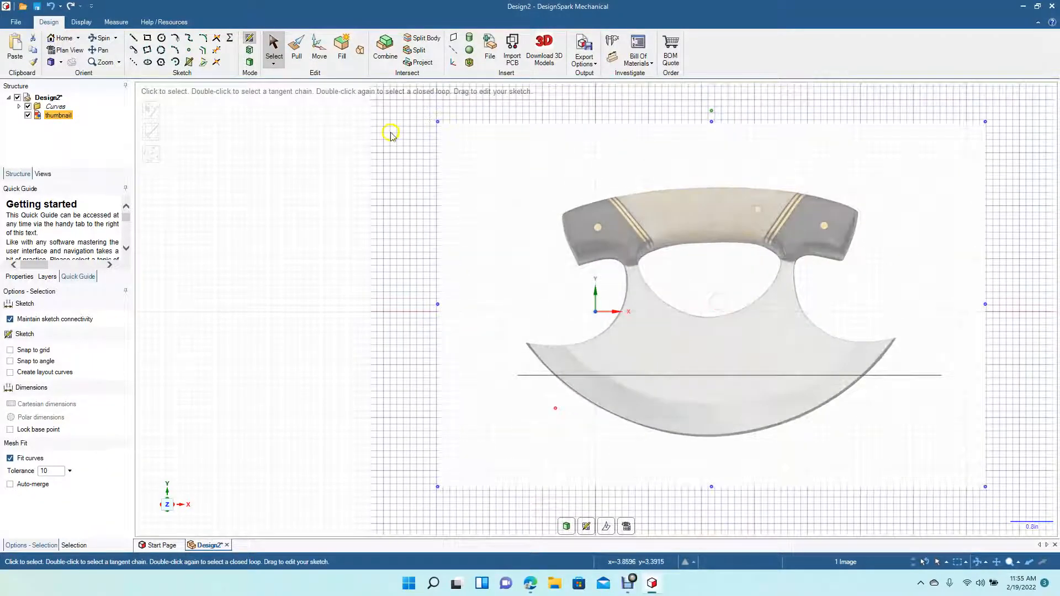
drag(437, 122, 395, 109)
drag(621, 222, 532, 265)
Delete the 8 in reference line, leaving only the scaled knife image.
click(959, 384)
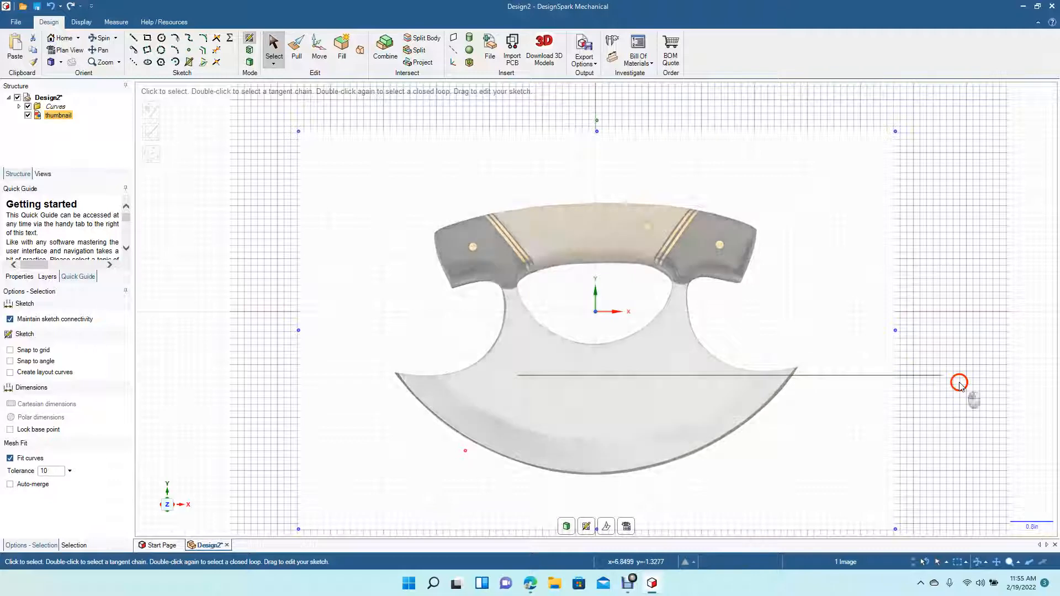
click(930, 377)
key(Delete)
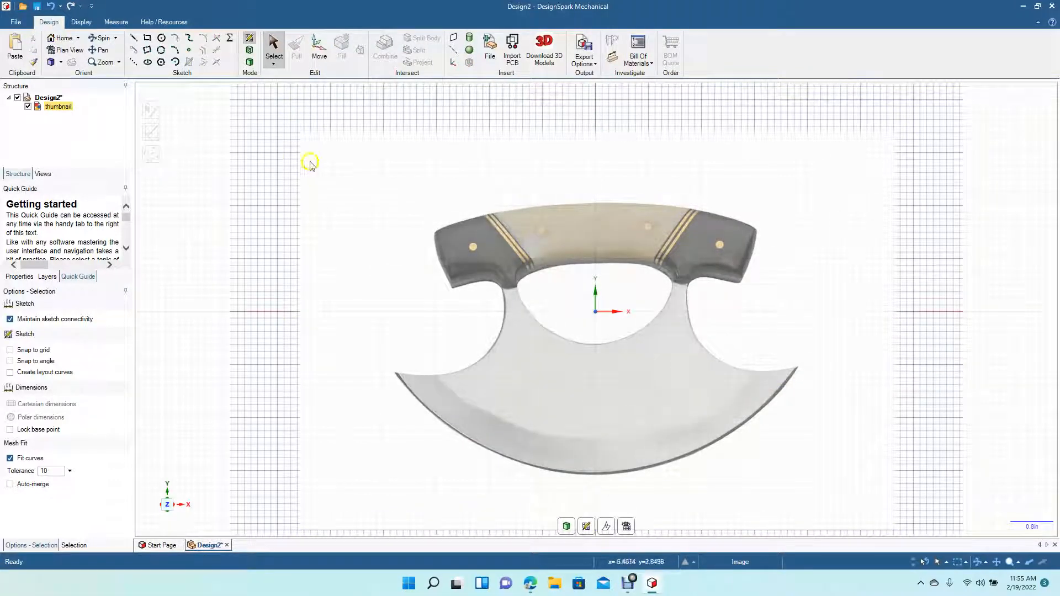
Sketch a vertical line about 5.56 in long through the knife's centre and set it as the mirror line.
click(133, 38)
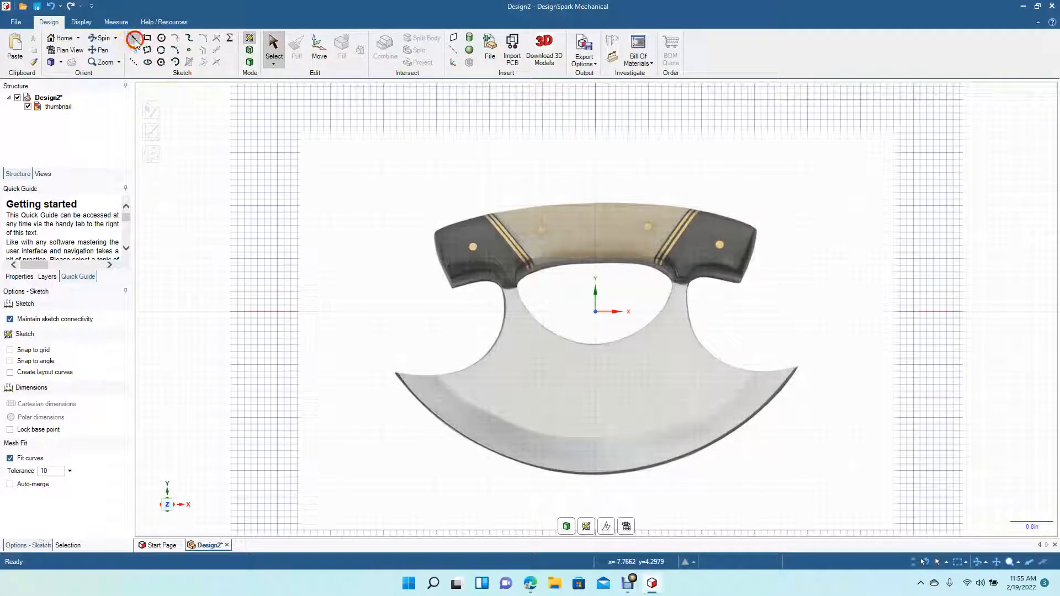
click(595, 203)
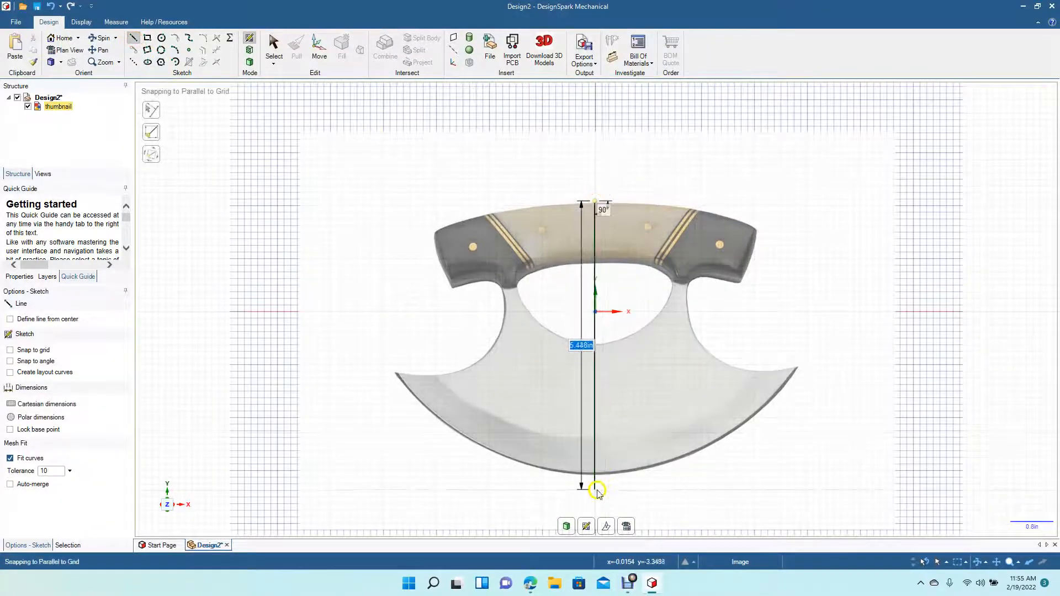
click(596, 496)
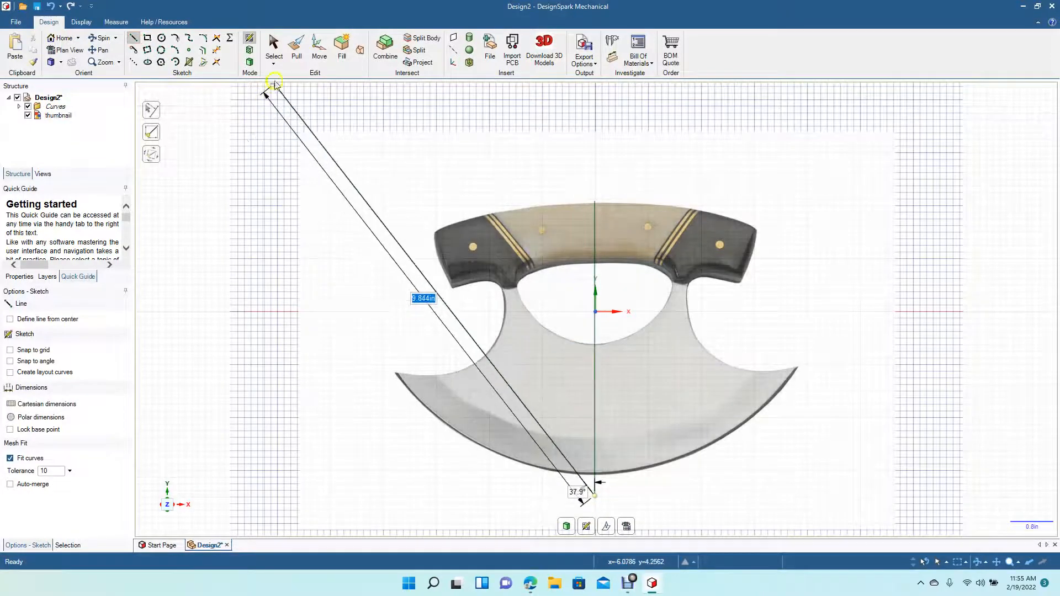
click(274, 49)
click(595, 247)
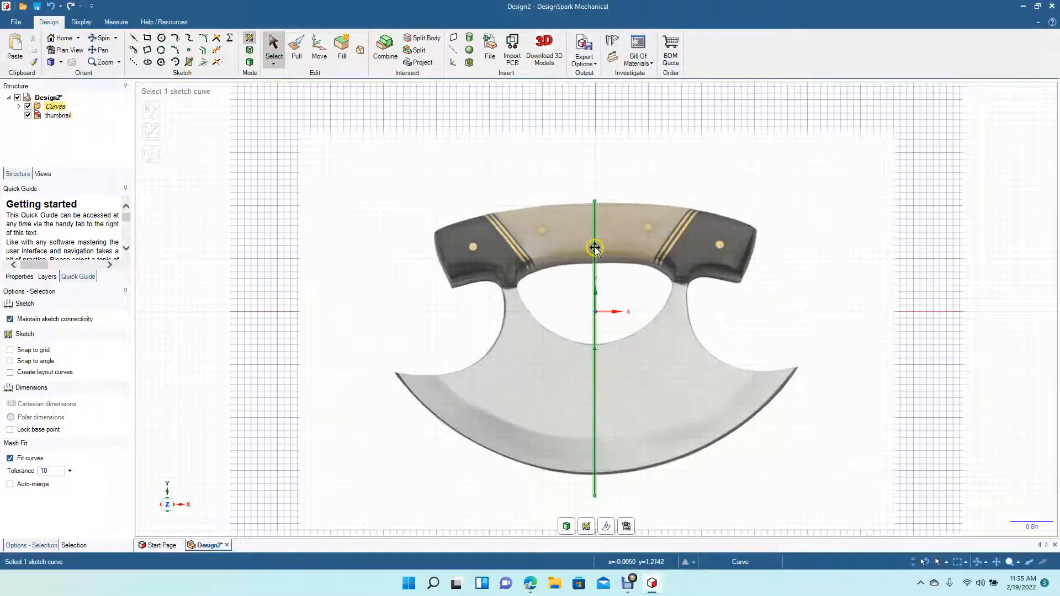
right_click(595, 247)
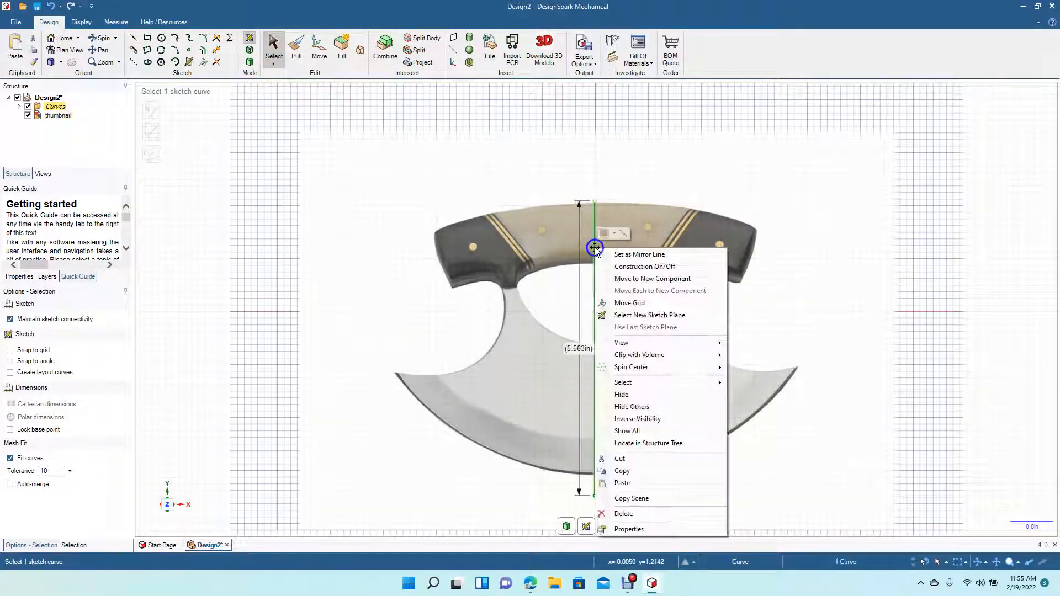
click(627, 255)
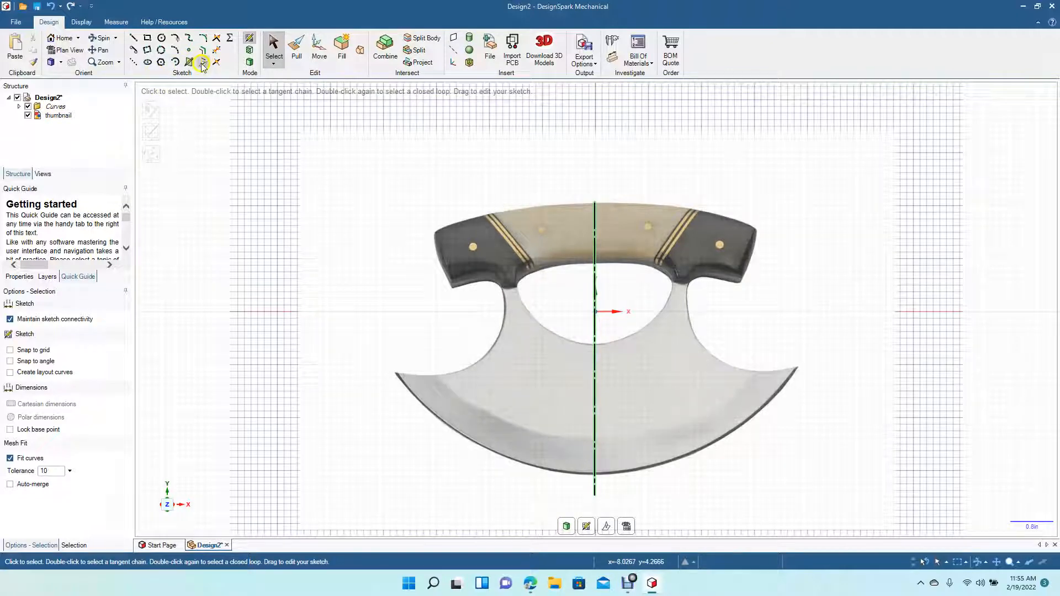
Trace the blade's left concave edge from below the handle to the blade tip with a three-point arc of about 1.53 in radius.
click(174, 50)
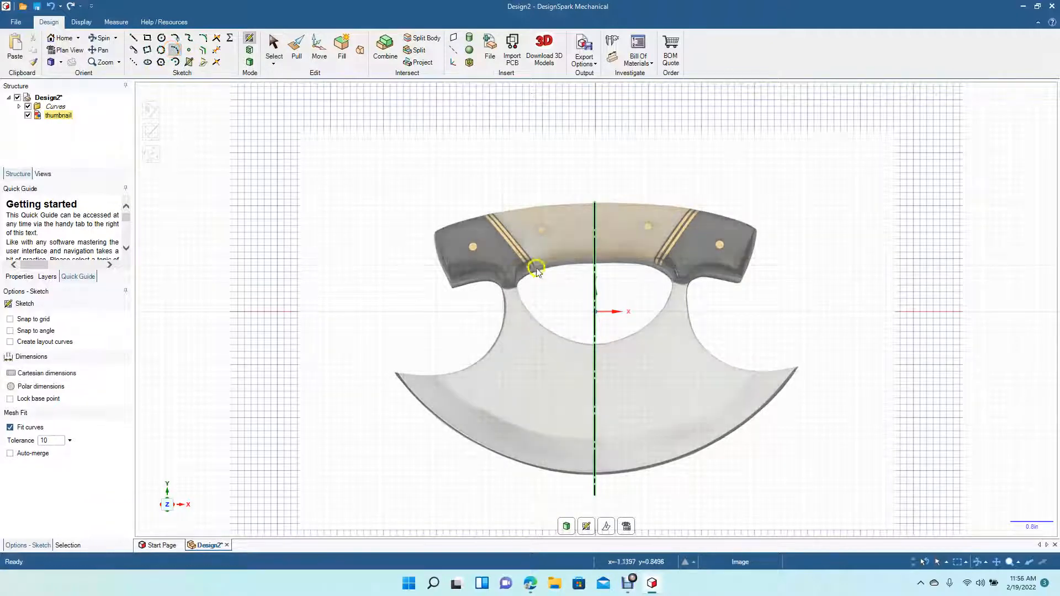
click(502, 285)
click(396, 372)
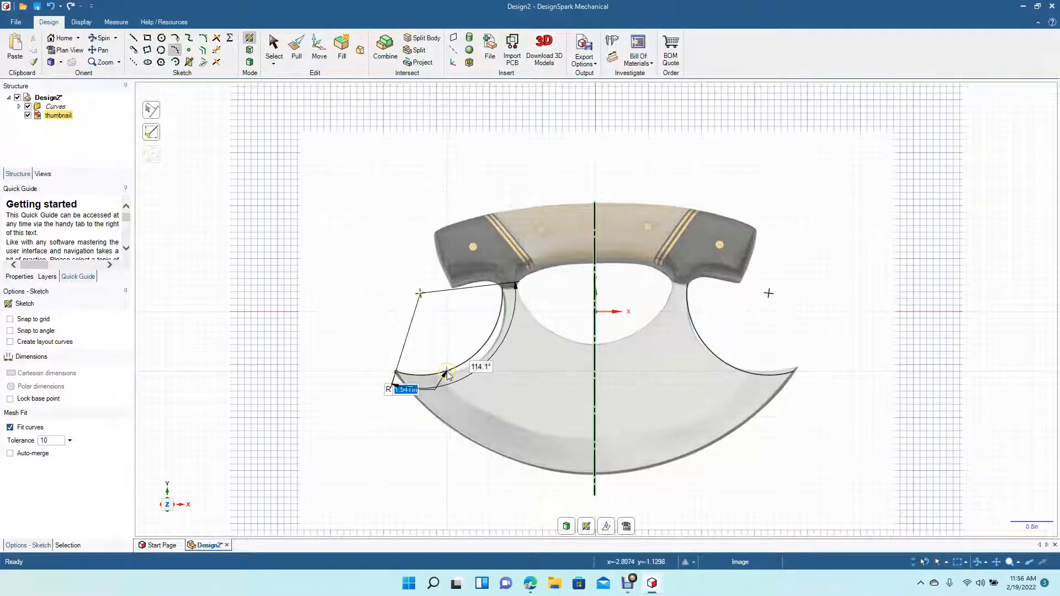
click(447, 374)
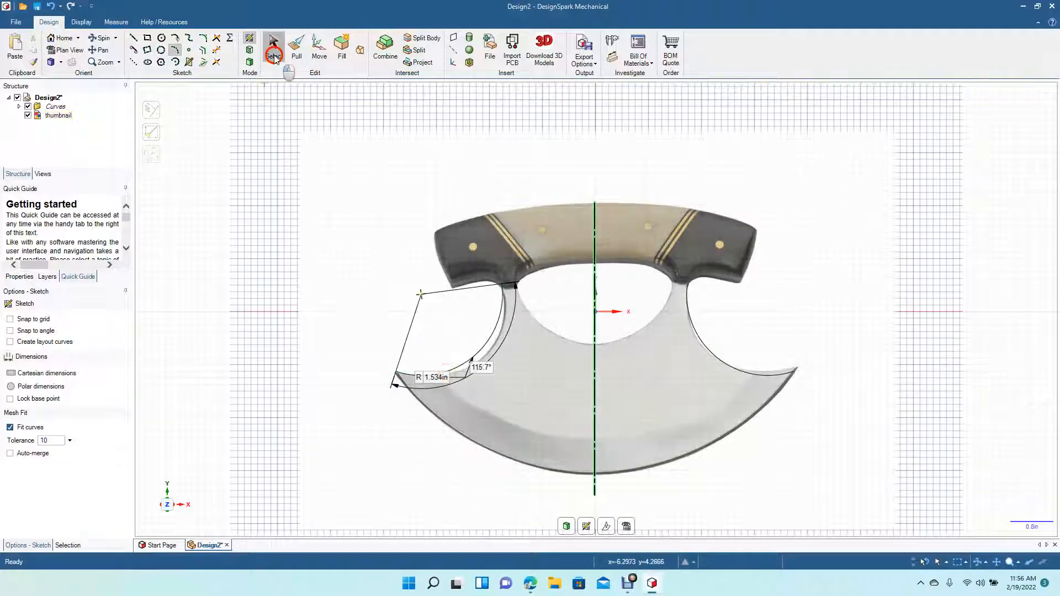
click(273, 55)
click(530, 301)
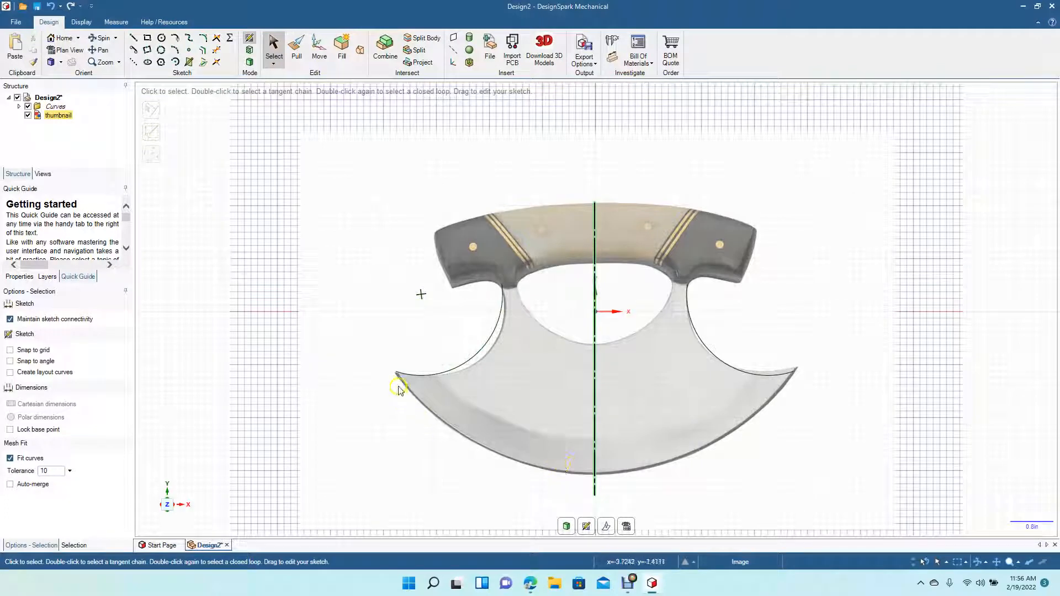
click(417, 362)
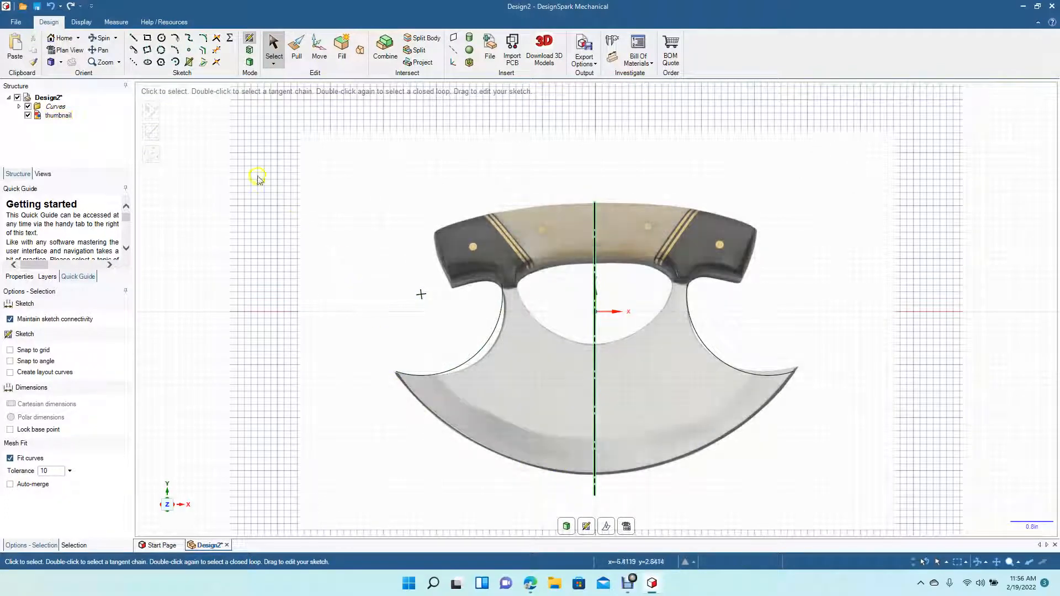
Trace the left half of the blade's curved cutting edge with a three-point arc of about 4.64 in radius, from the mirror line to the blade tip.
click(176, 49)
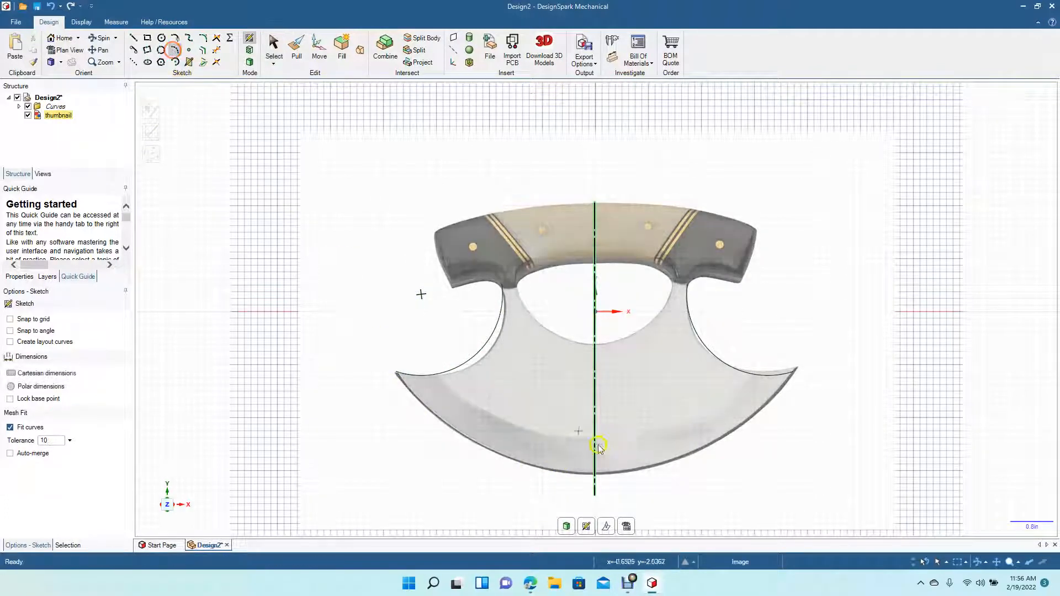
click(596, 477)
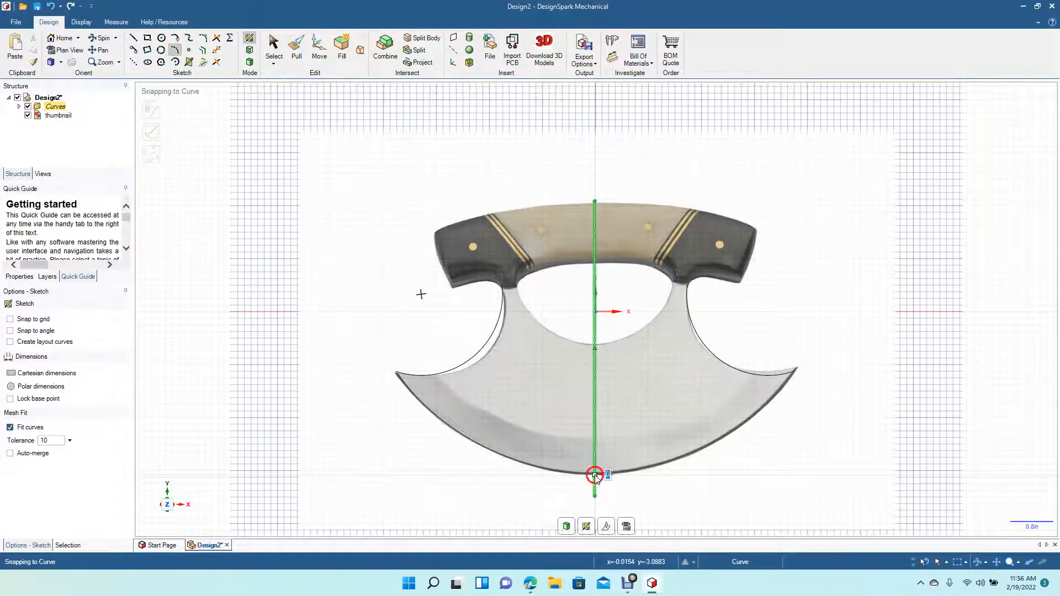
click(595, 476)
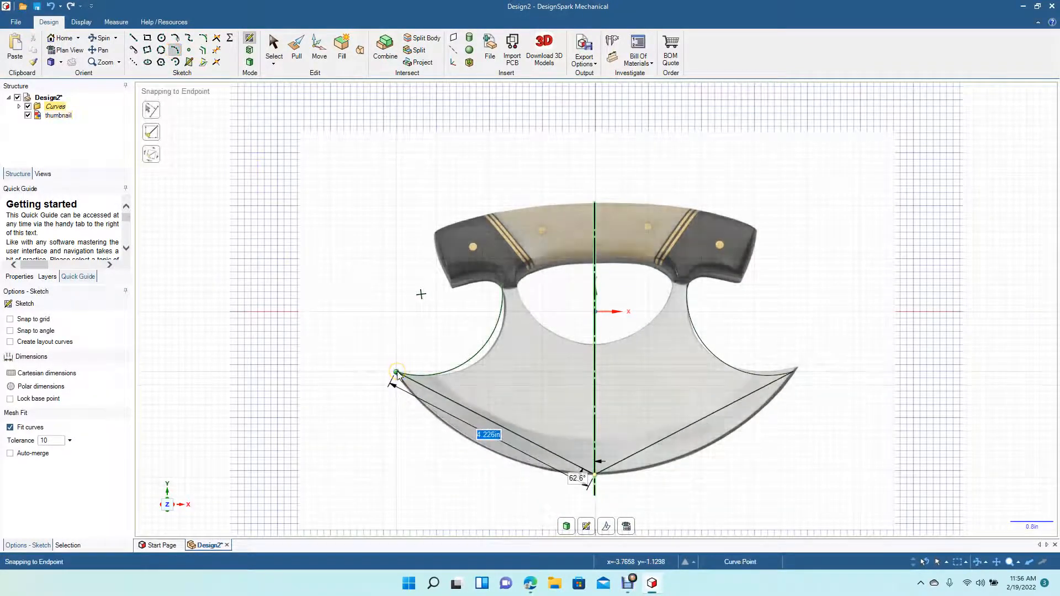
click(397, 373)
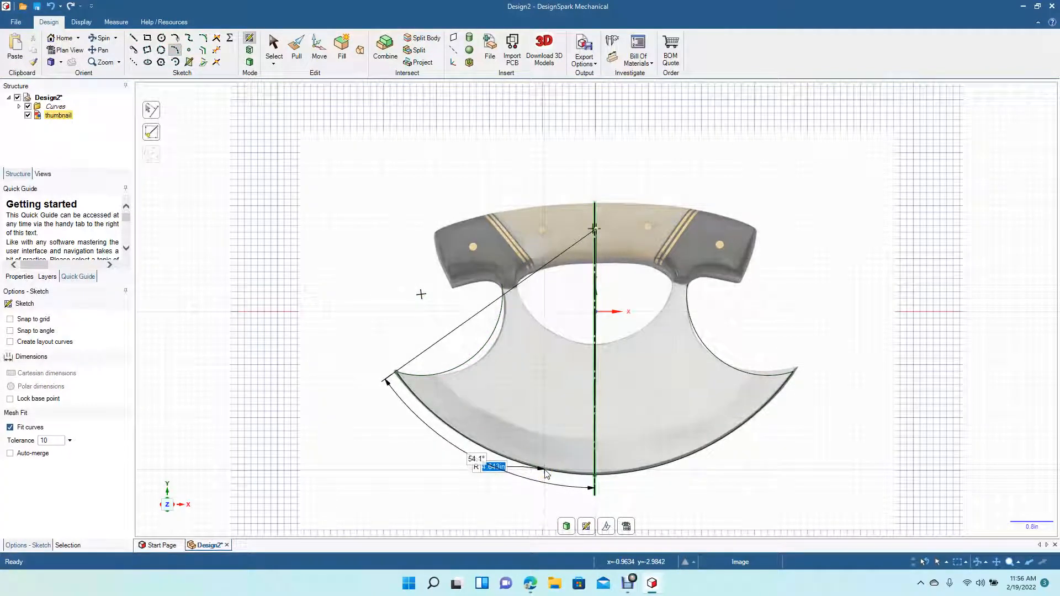
click(545, 474)
click(274, 47)
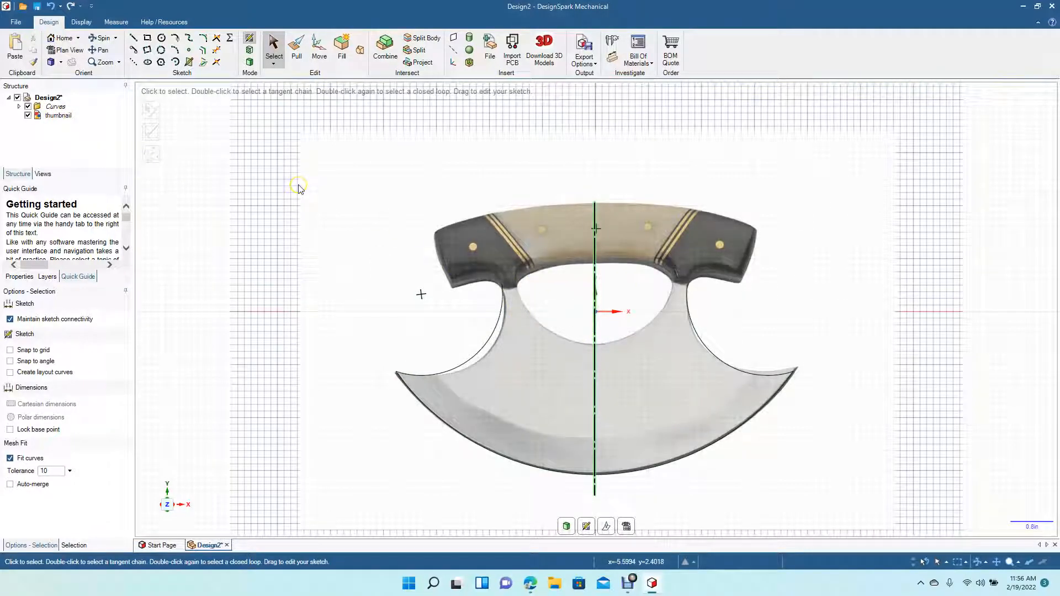
Trace the lower left edge of the finger opening with a three-point arc of about 1.53 in radius starting on the mirror line.
click(173, 50)
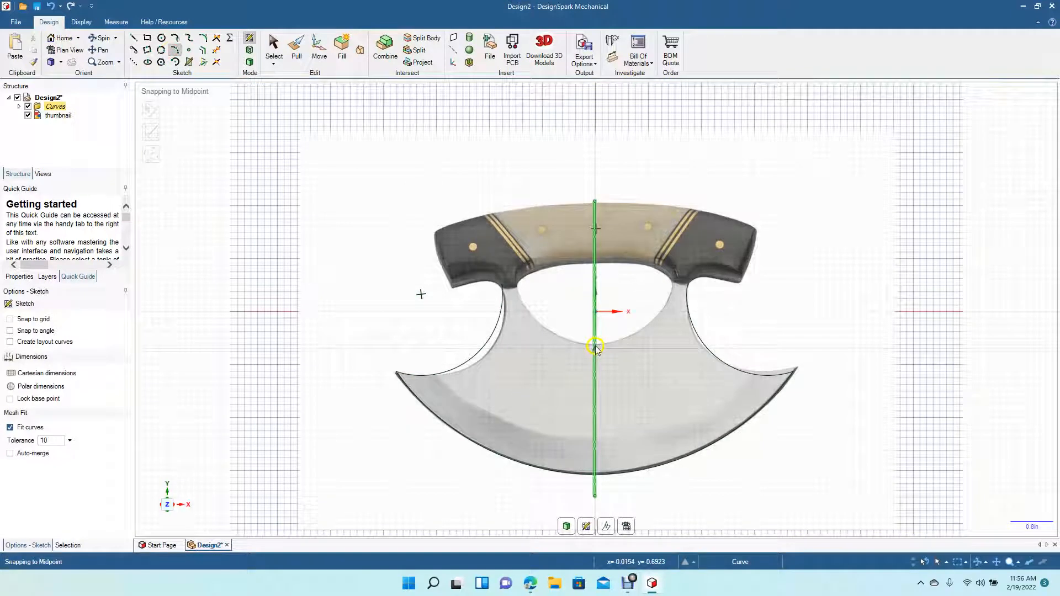
click(595, 348)
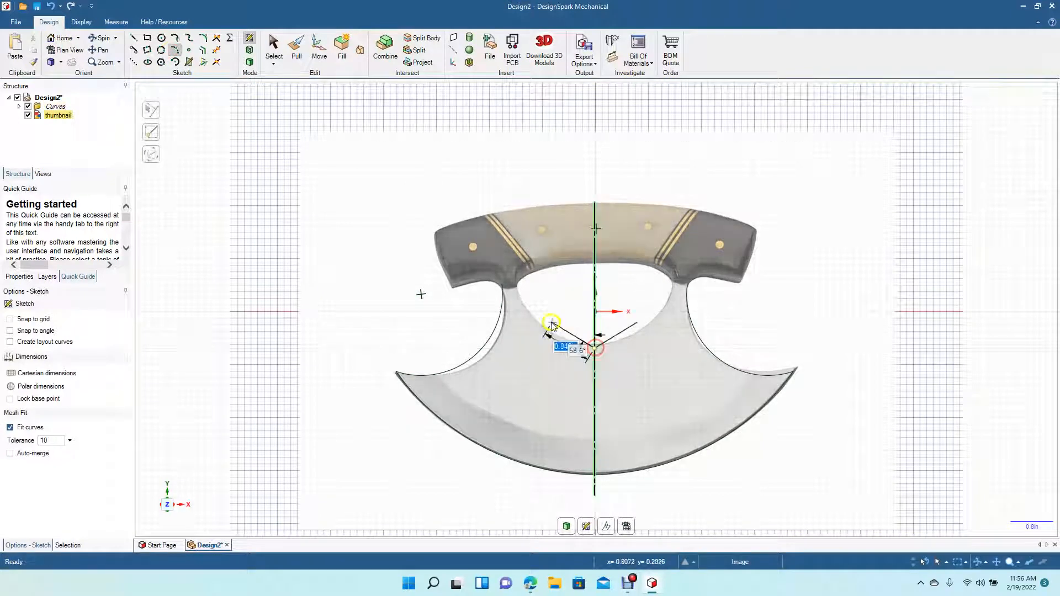
click(517, 290)
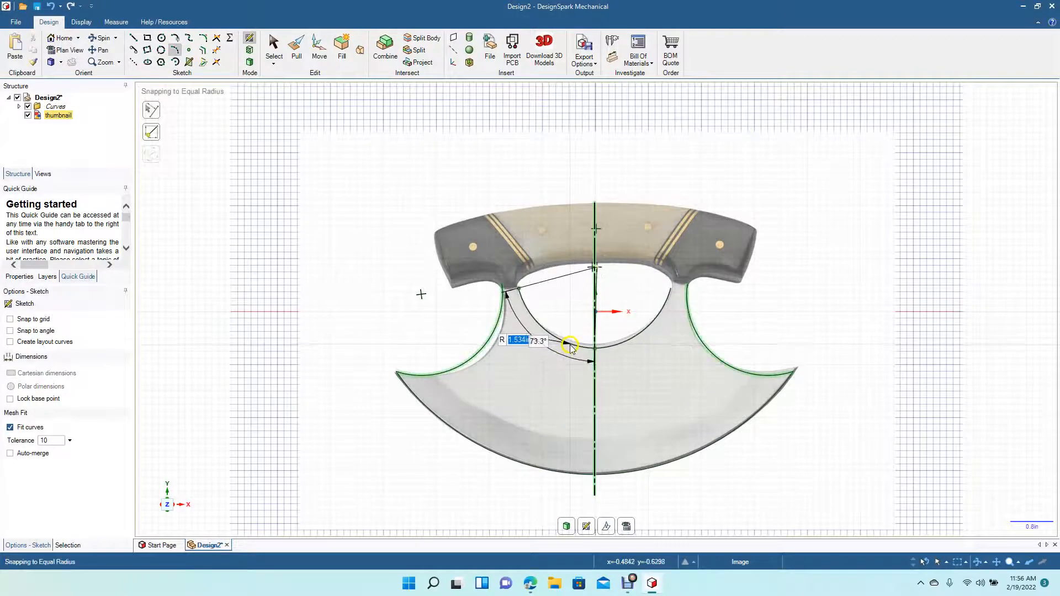
click(570, 347)
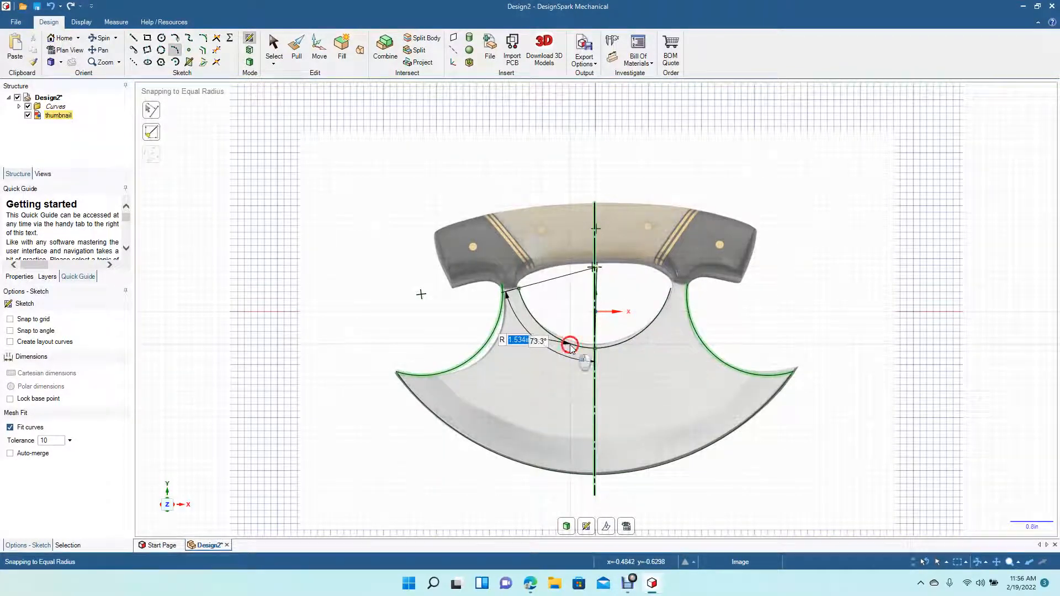
click(274, 46)
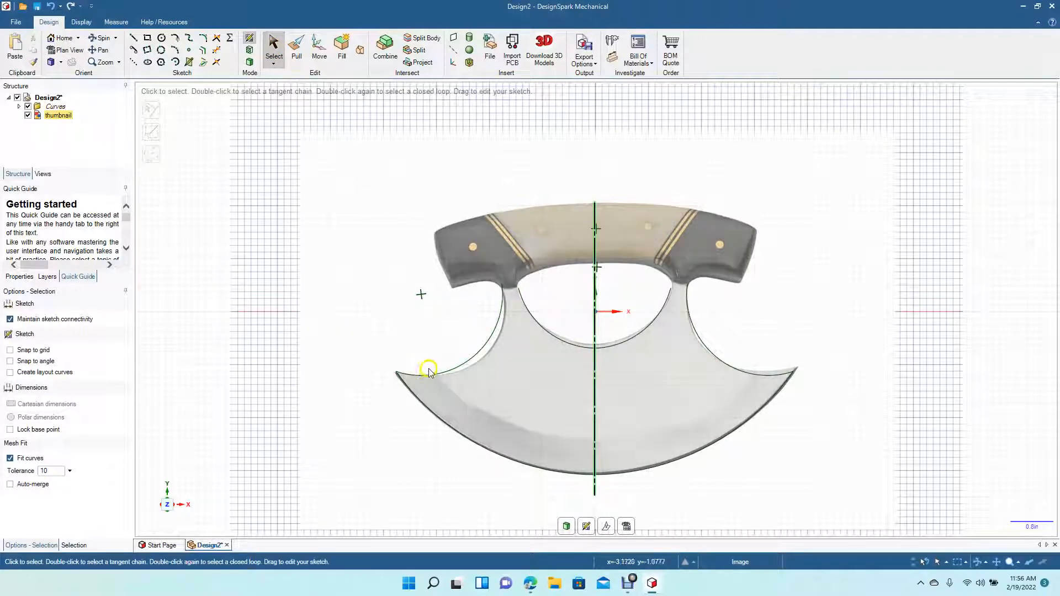
Sketch a vertical line about 0.52 in long up from the opening arc's left end and a horizontal line about 1.44 in long to the mirror line.
click(134, 37)
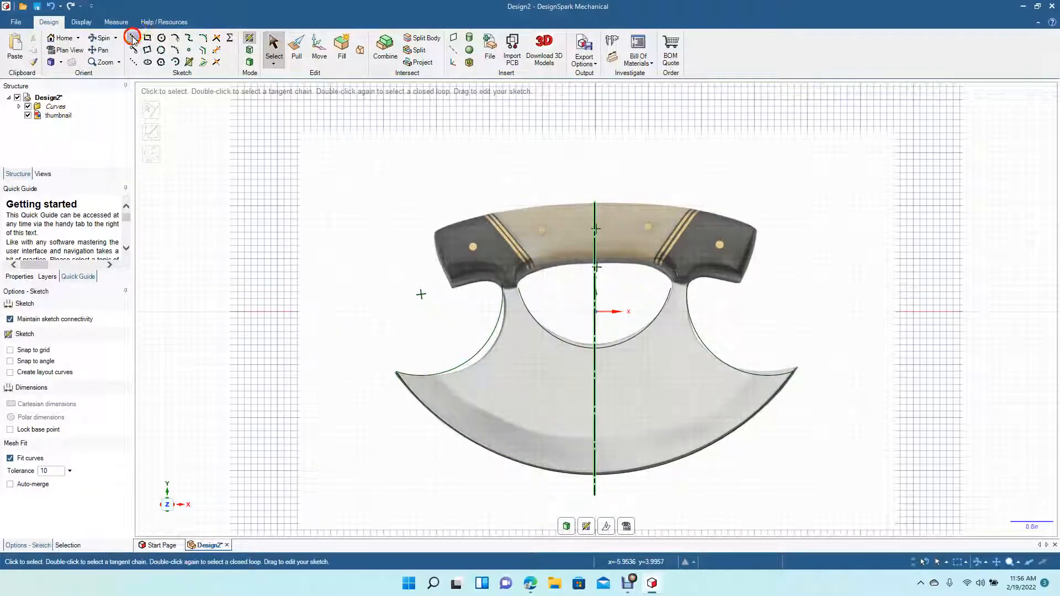
click(519, 289)
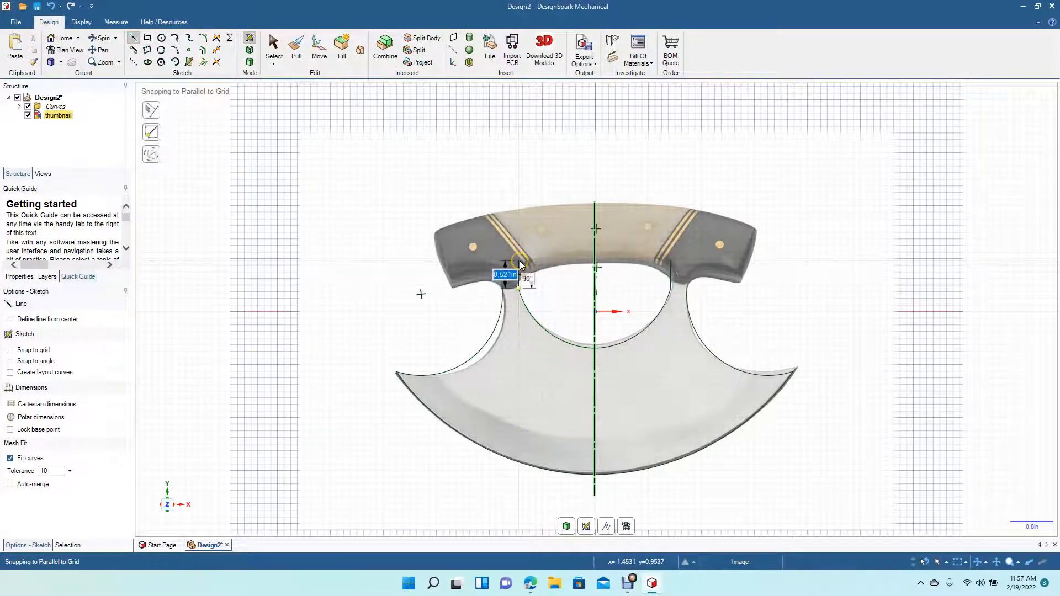
click(520, 264)
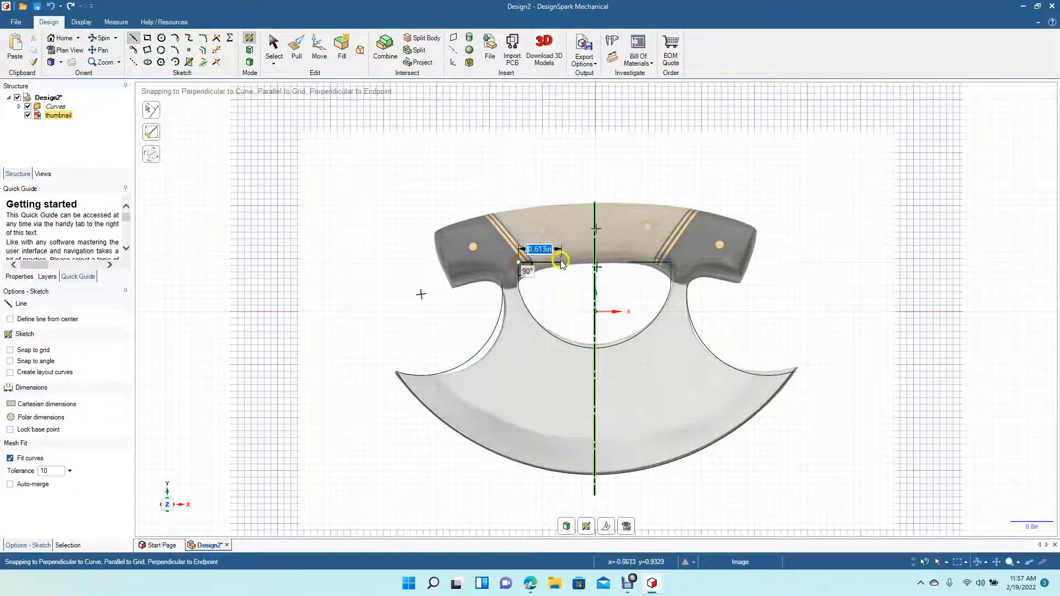
click(594, 263)
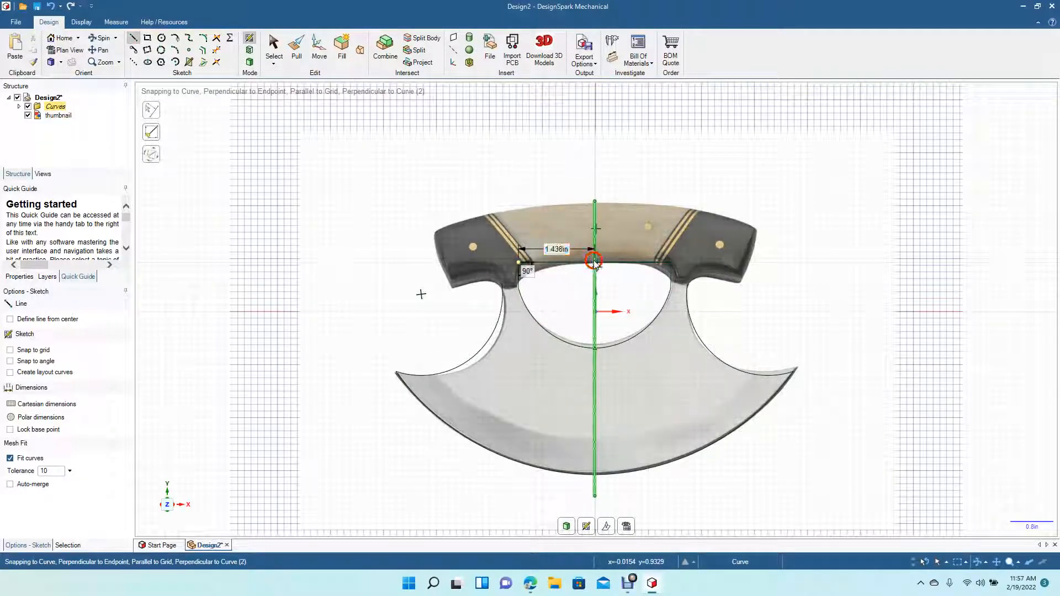
click(274, 51)
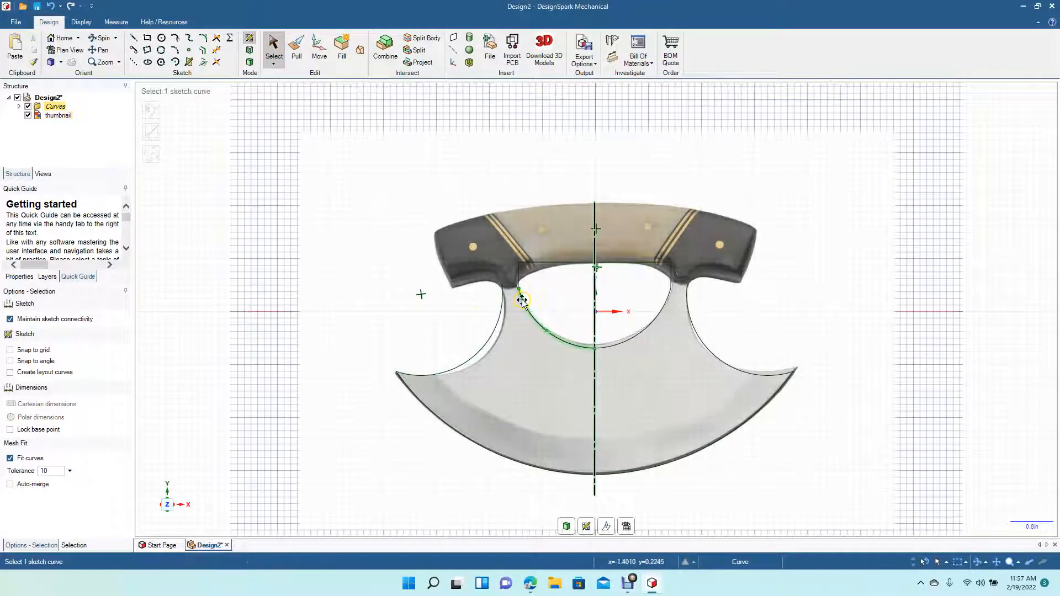
Round the opening's upper left corner between the vertical and horizontal lines with a radius of about 0.328 in.
scroll(522, 301, up, 4)
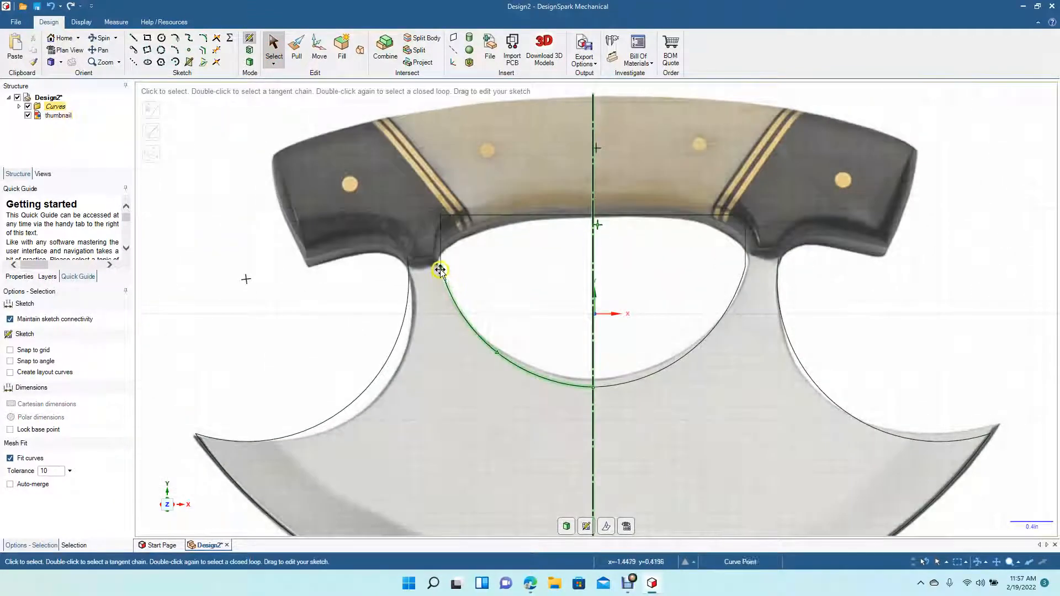
click(203, 40)
click(441, 237)
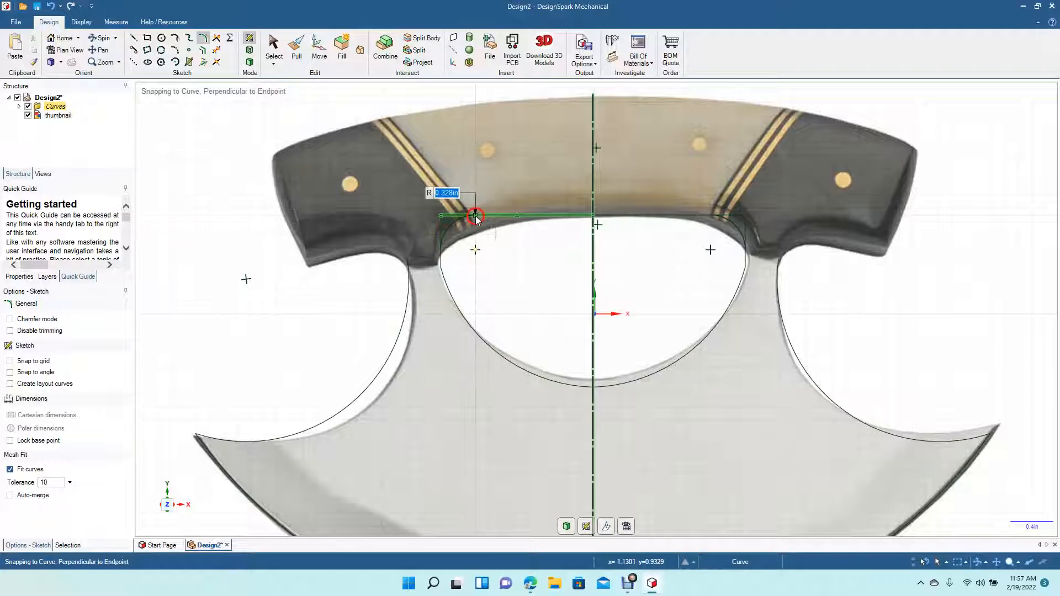
click(476, 216)
click(274, 44)
Move the opening's top lines and both corner roundings down together by about 0.08 in.
click(479, 277)
click(451, 243)
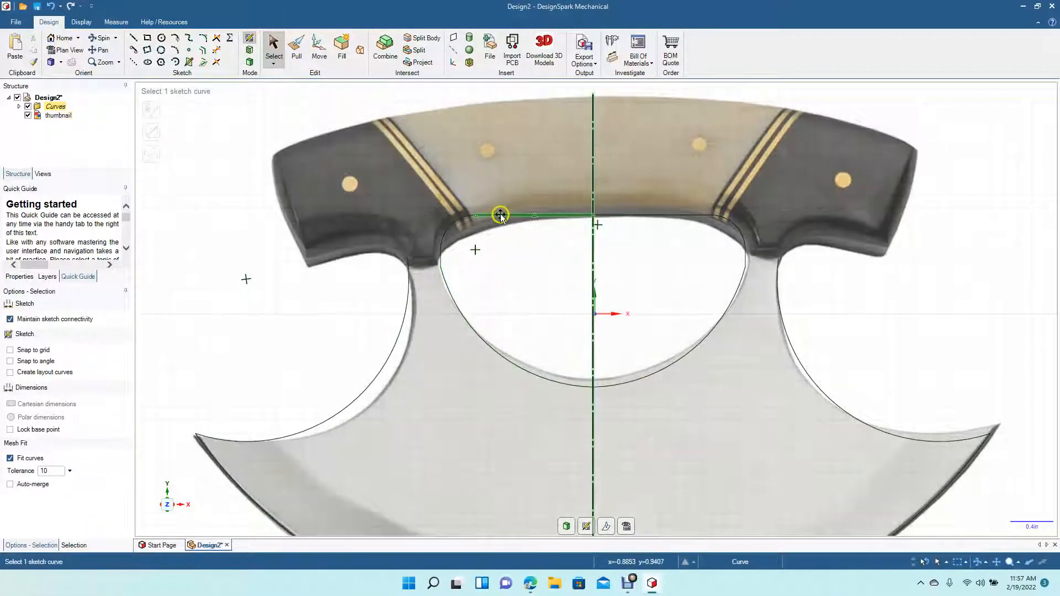
ctrl+click(506, 214)
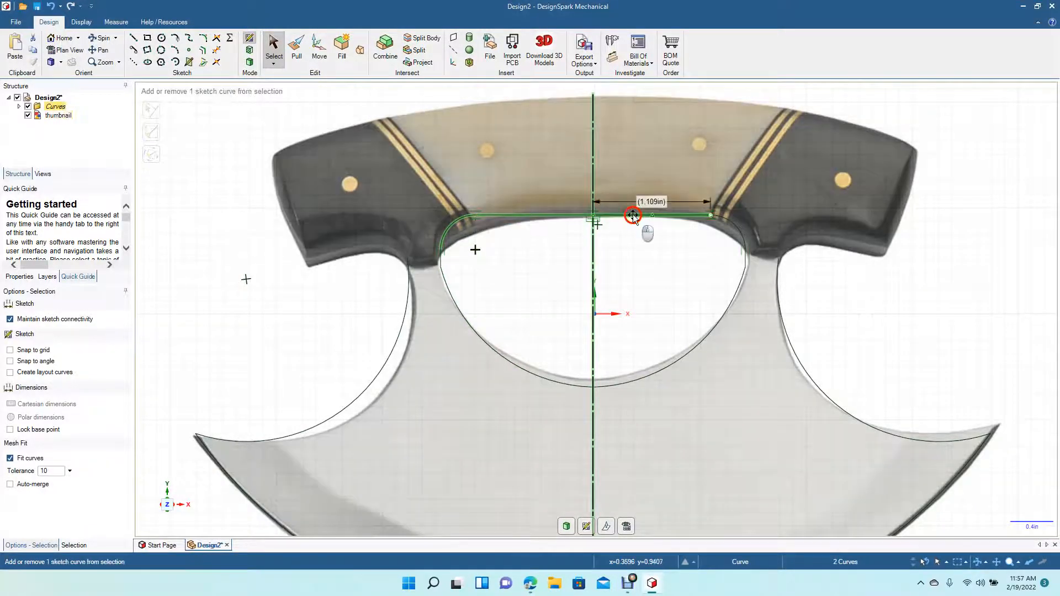
ctrl+click(725, 219)
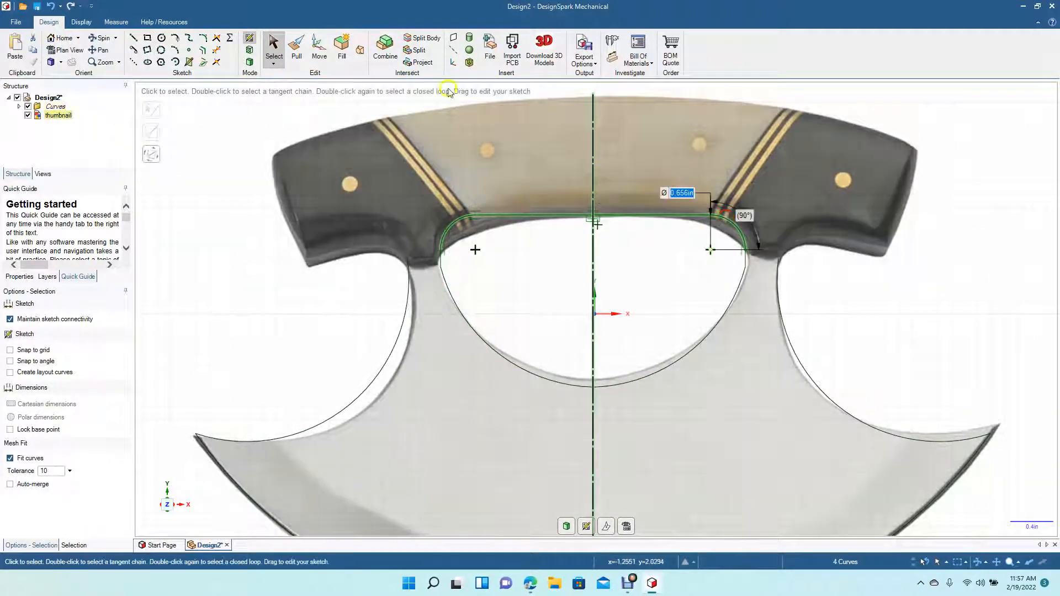
click(319, 48)
mouse_move(592, 185)
mouse_down()
mouse_move(602, 196)
mouse_move(585, 210)
mouse_move(584, 199)
mouse_up()
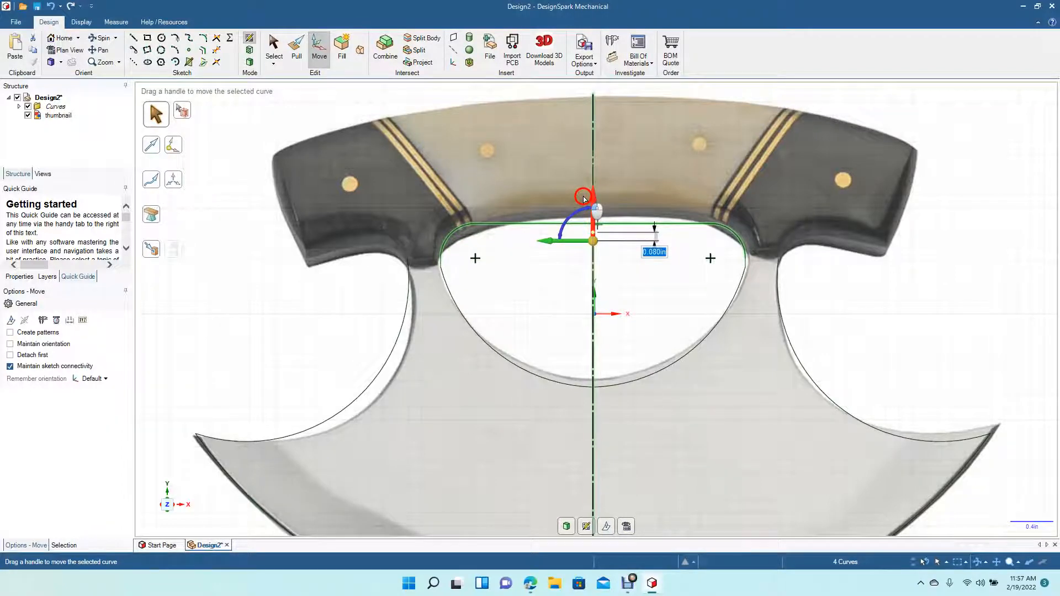
drag(585, 198, 585, 199)
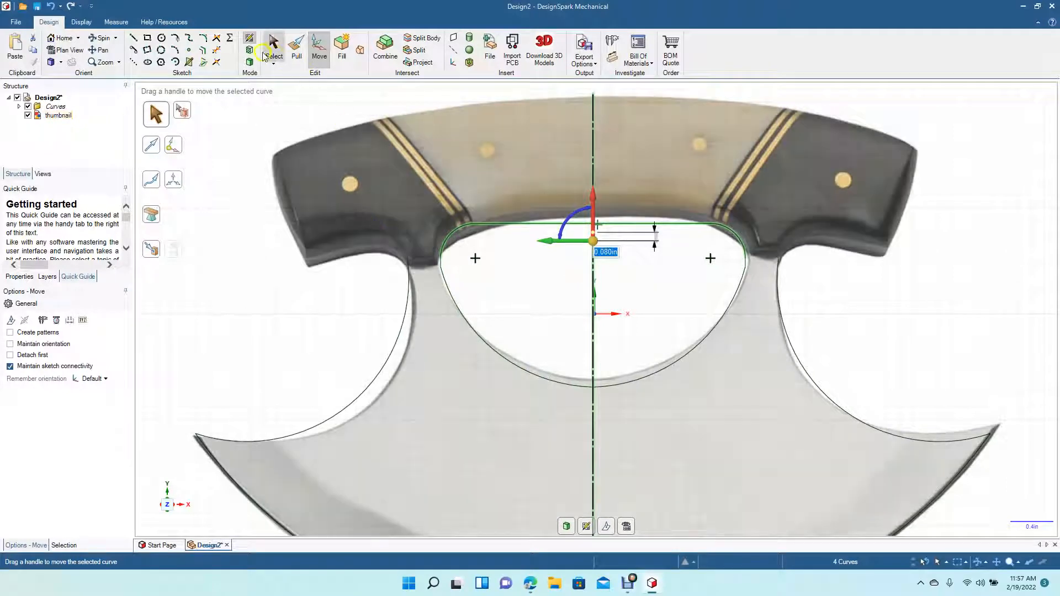
click(271, 48)
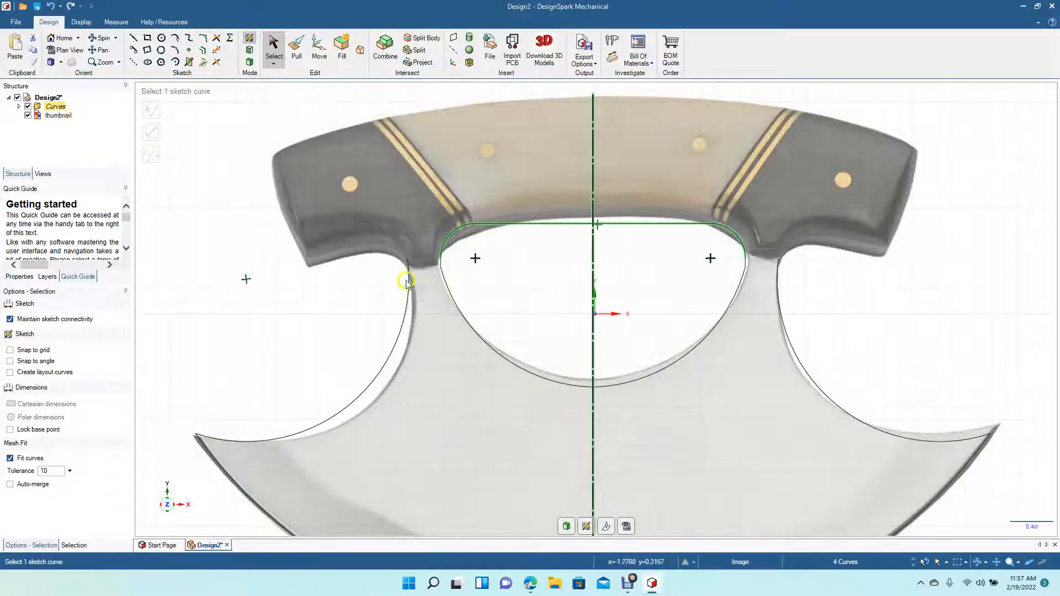
Sketch a tangent line about 1.55 in long from the upper end of the left concave arc up to the handle's top edge.
click(132, 40)
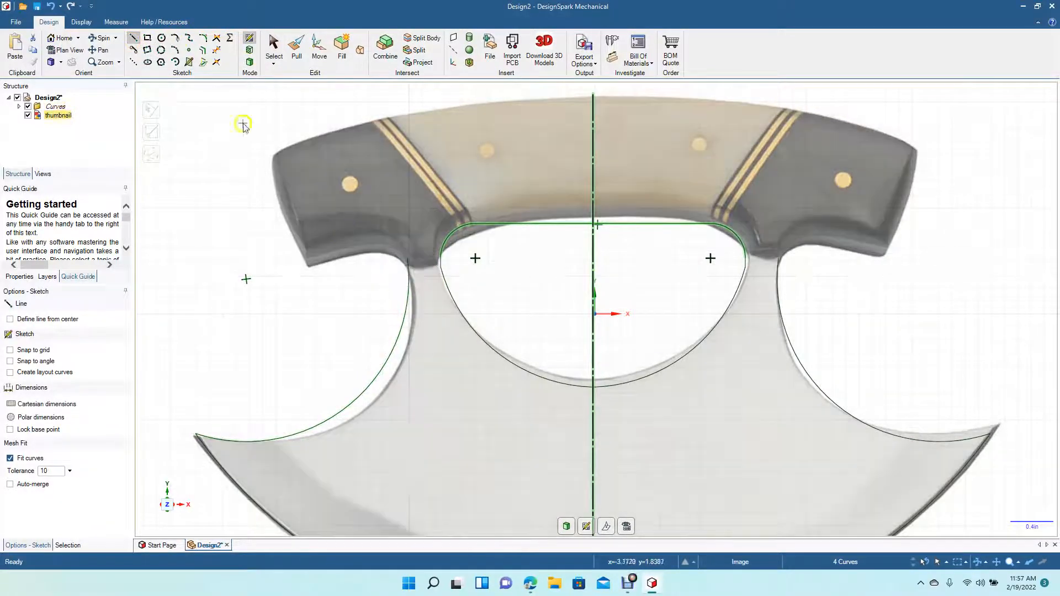
click(132, 51)
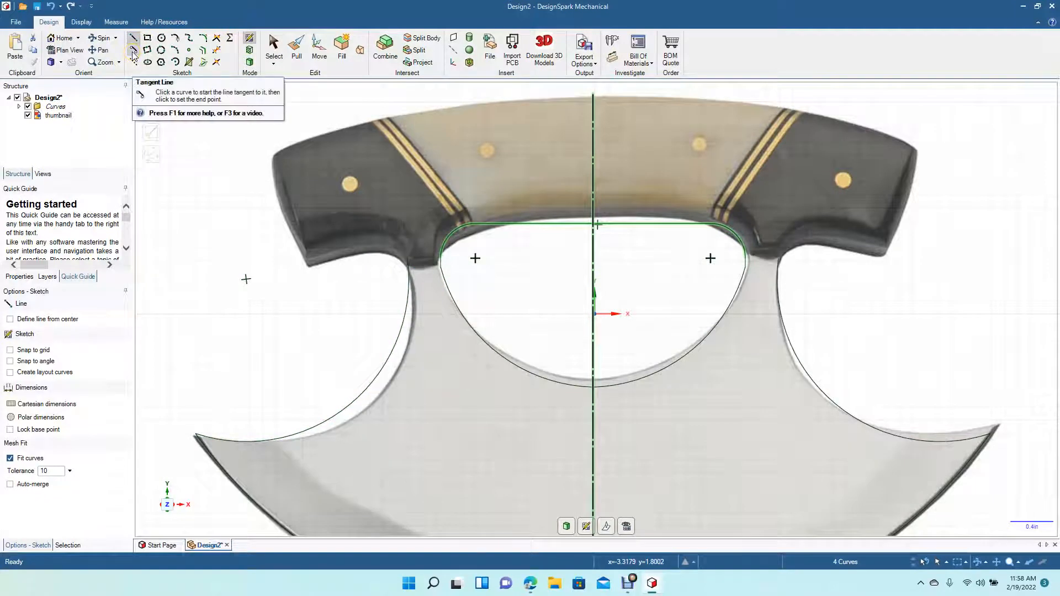
click(408, 278)
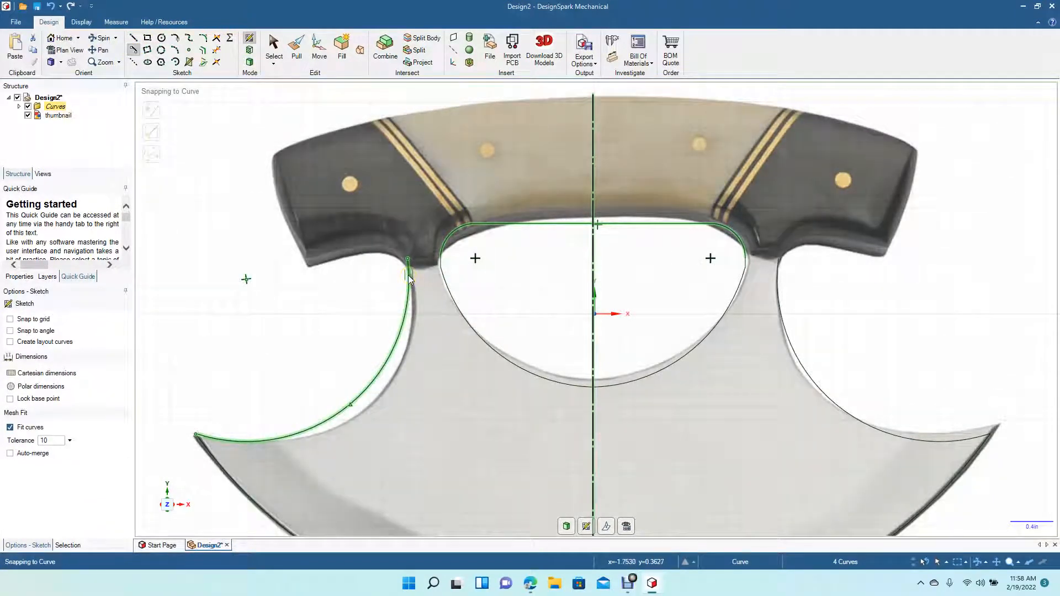
drag(409, 275, 415, 168)
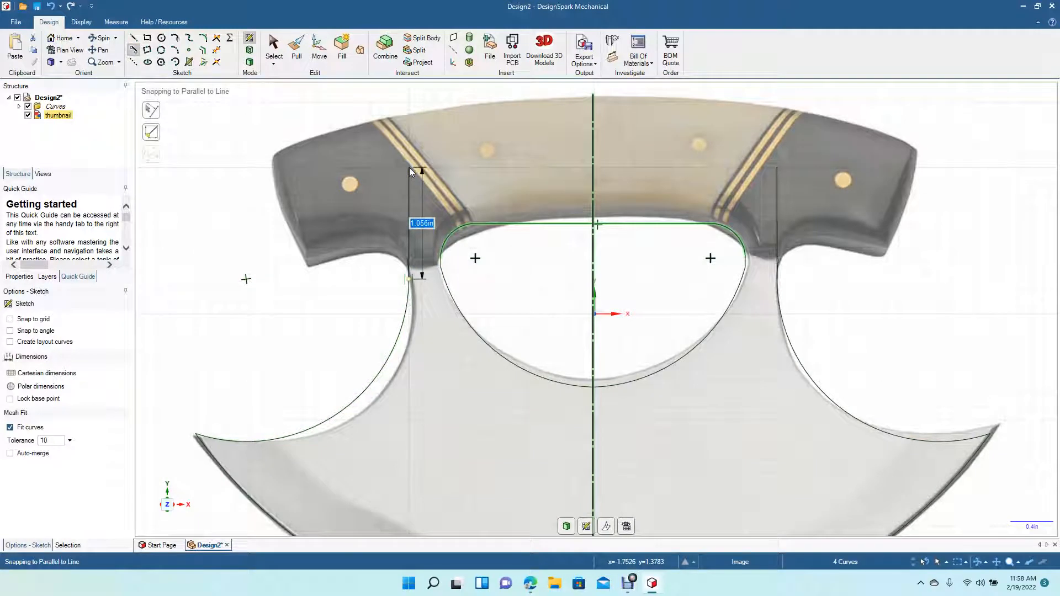
click(405, 133)
drag(405, 133, 406, 118)
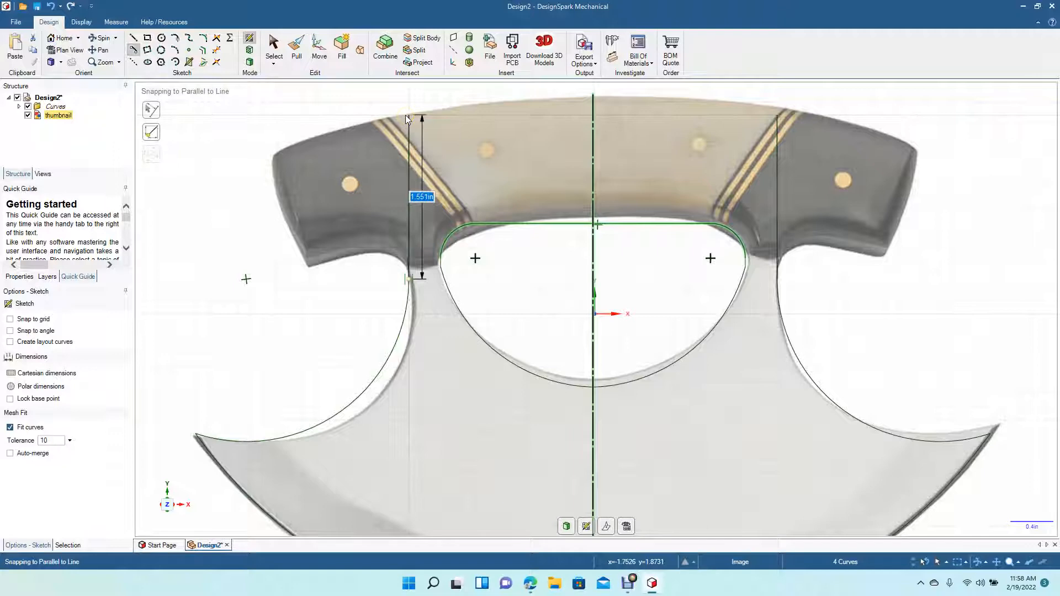
click(406, 115)
click(271, 41)
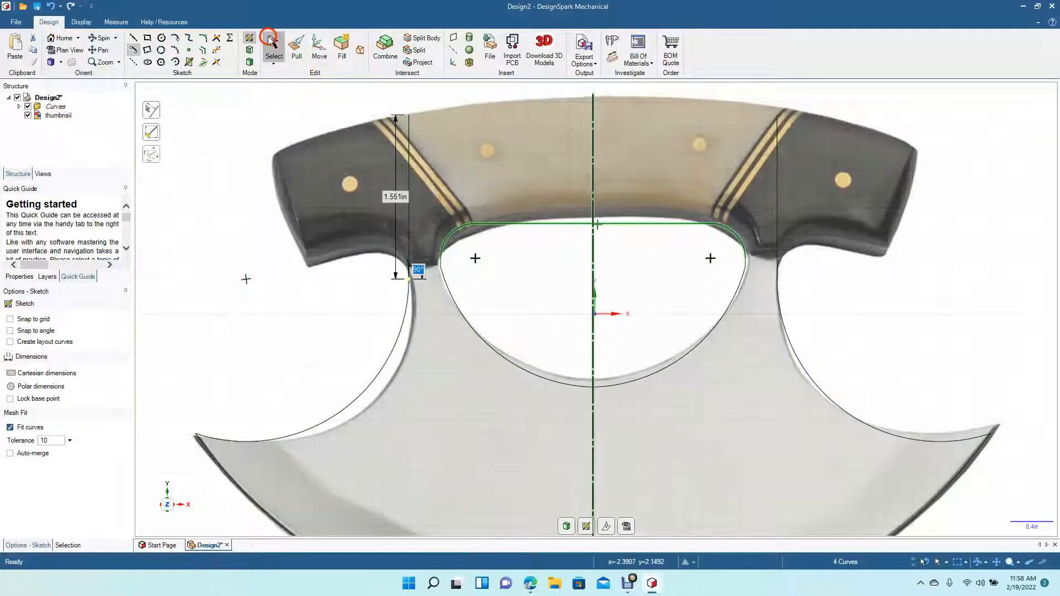
Trace the handle's top edge with a three-point arc of about 9.04 in radius, from the mirror line's upper end to the handle's upper left corner.
click(216, 50)
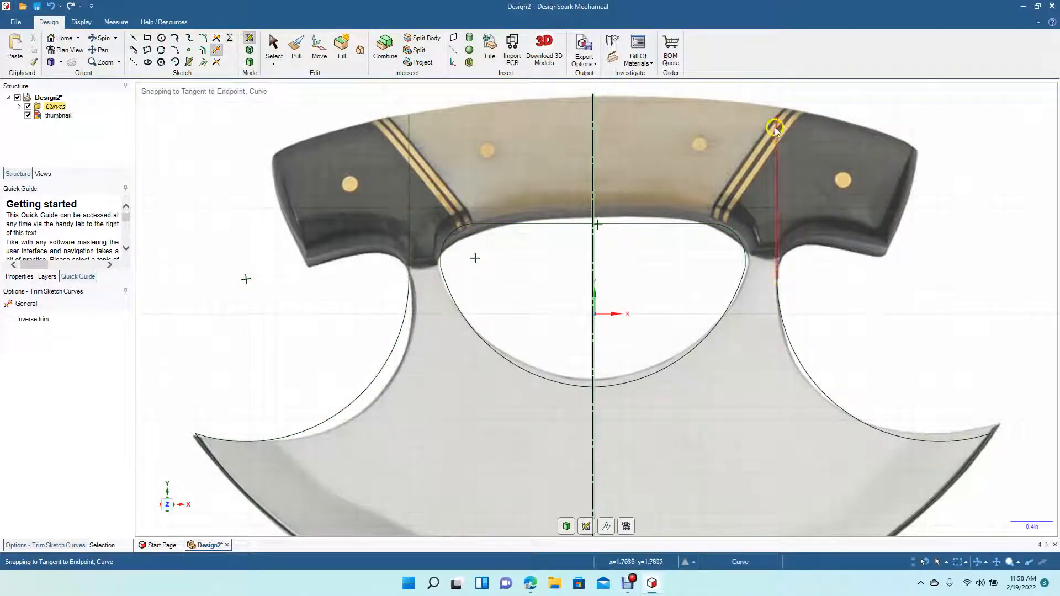
click(175, 51)
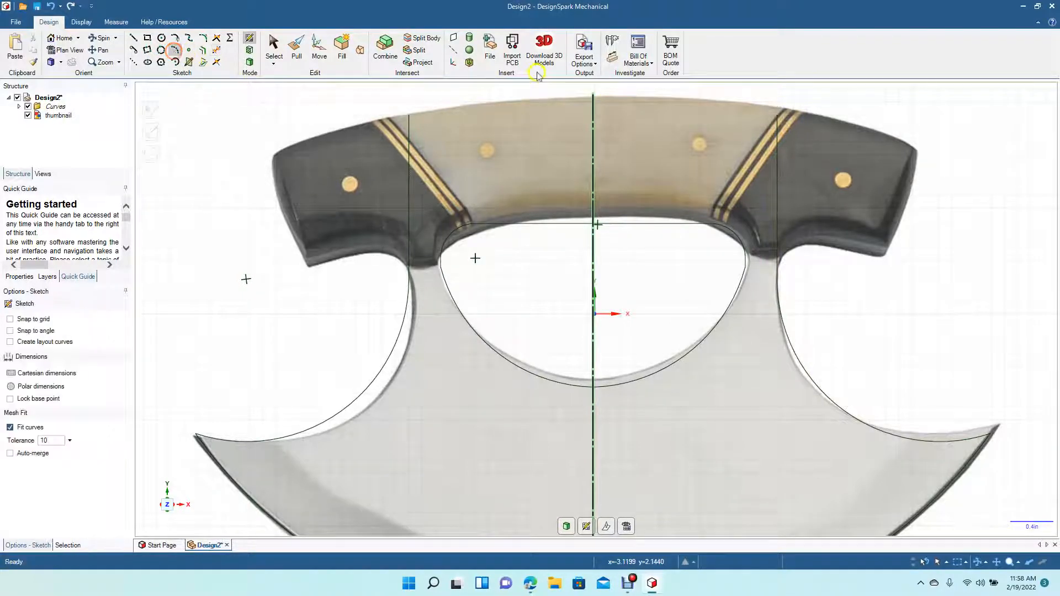
click(594, 95)
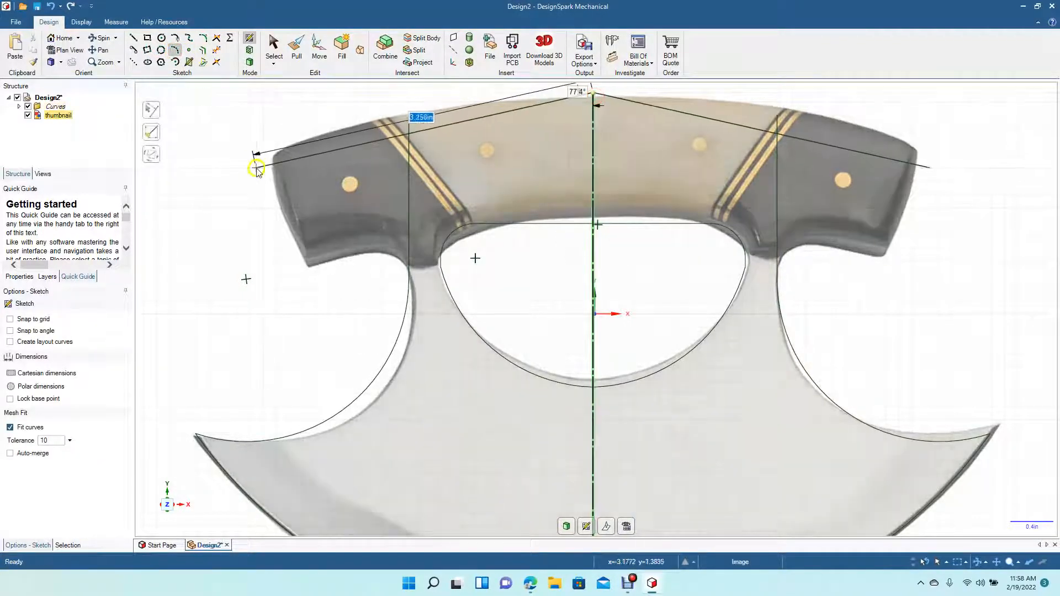
click(270, 156)
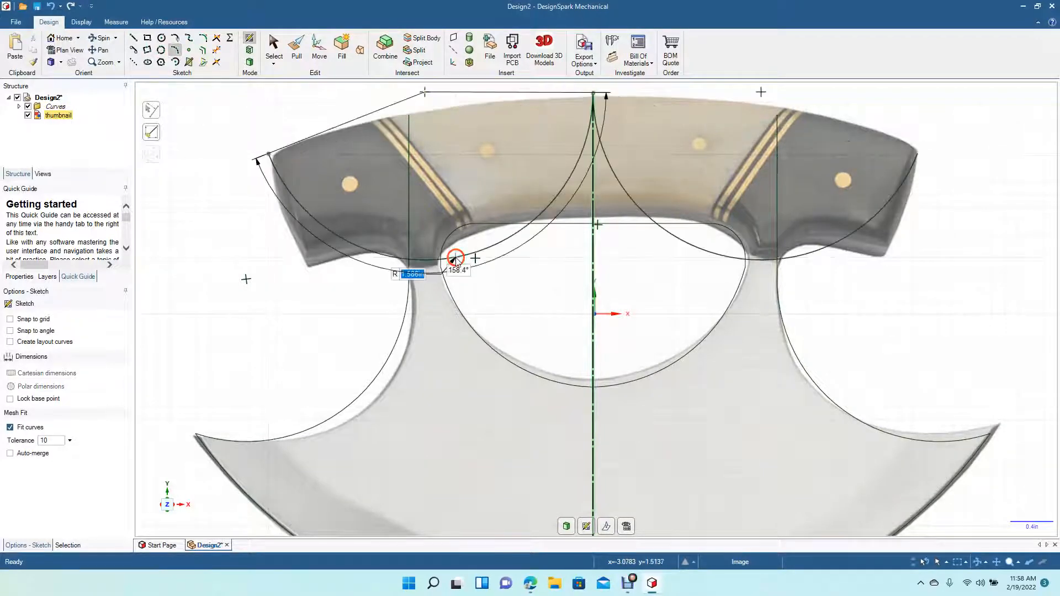
click(469, 102)
click(469, 101)
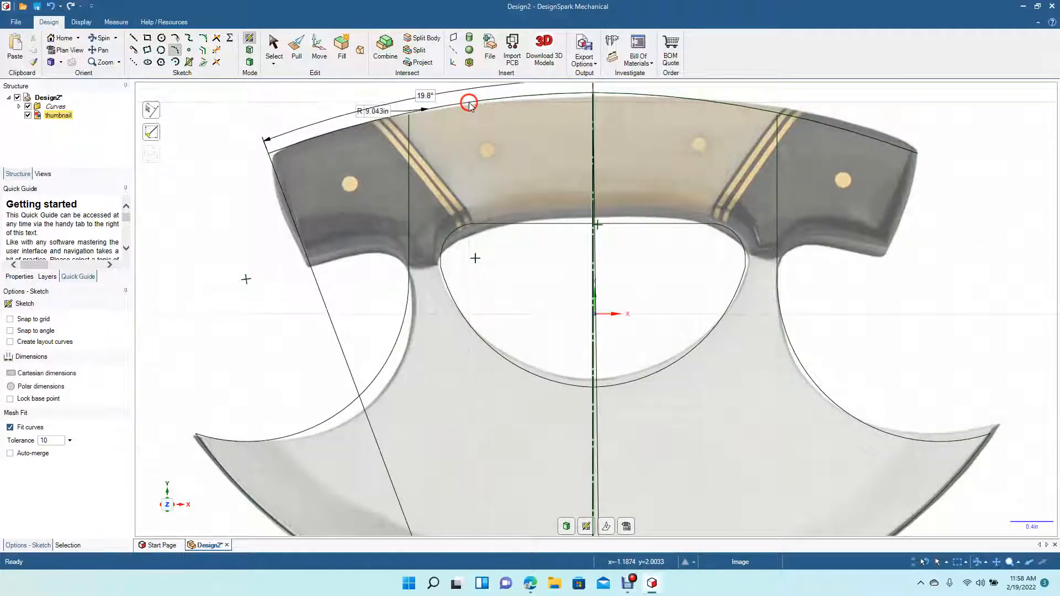
click(274, 45)
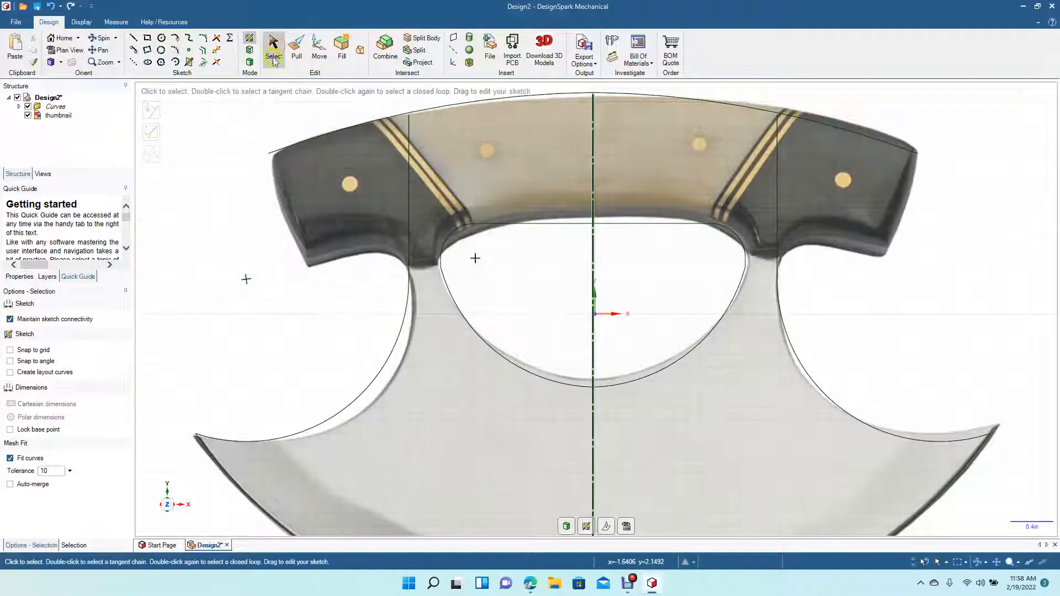
Trace the handle's left end with a three-point arc of about 1.03 in radius, from its upper left to its lower left corner.
click(134, 40)
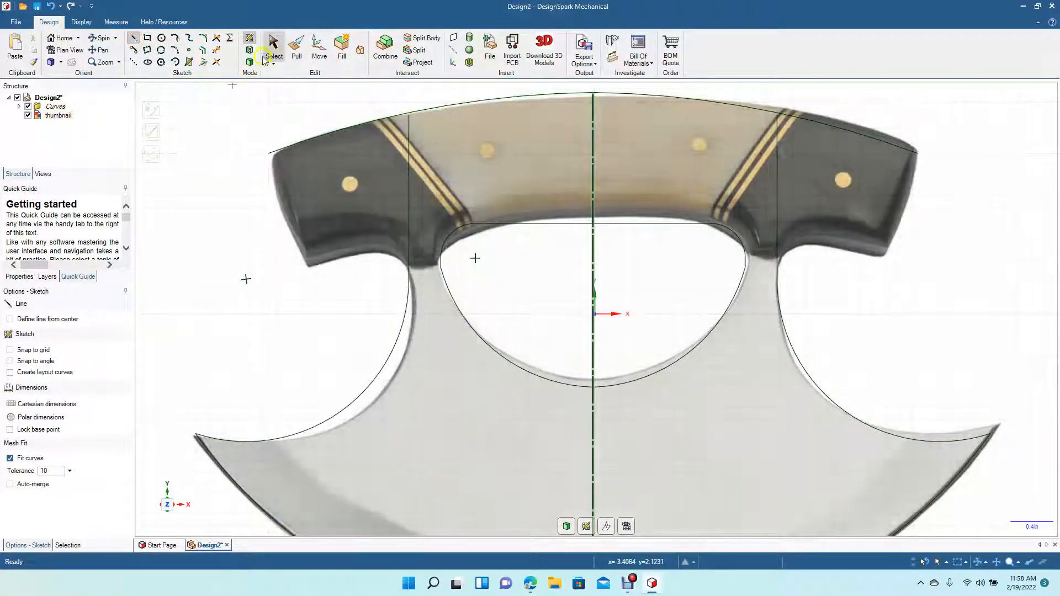
click(176, 51)
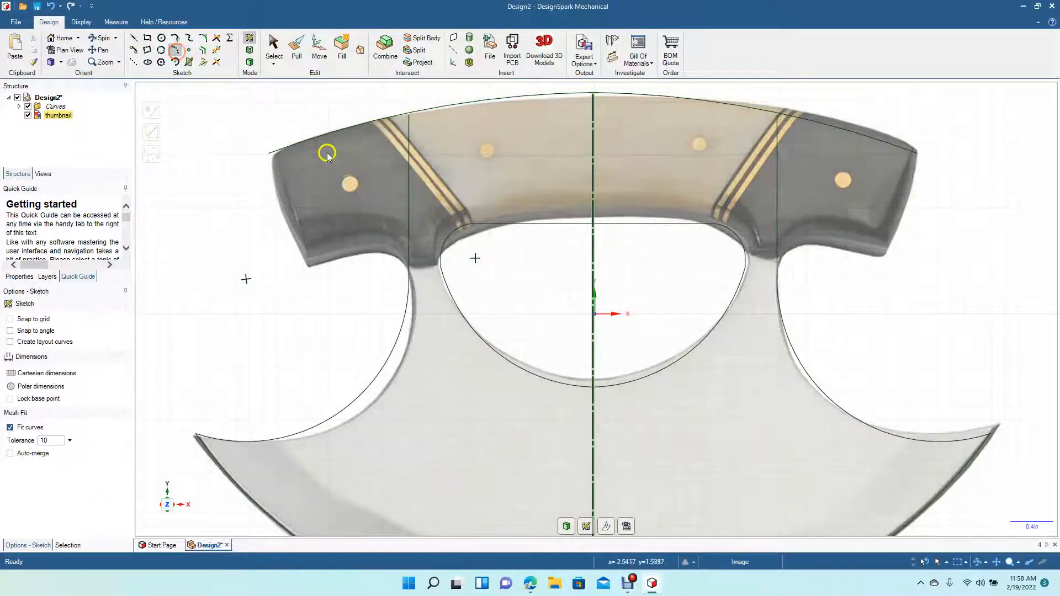
click(270, 153)
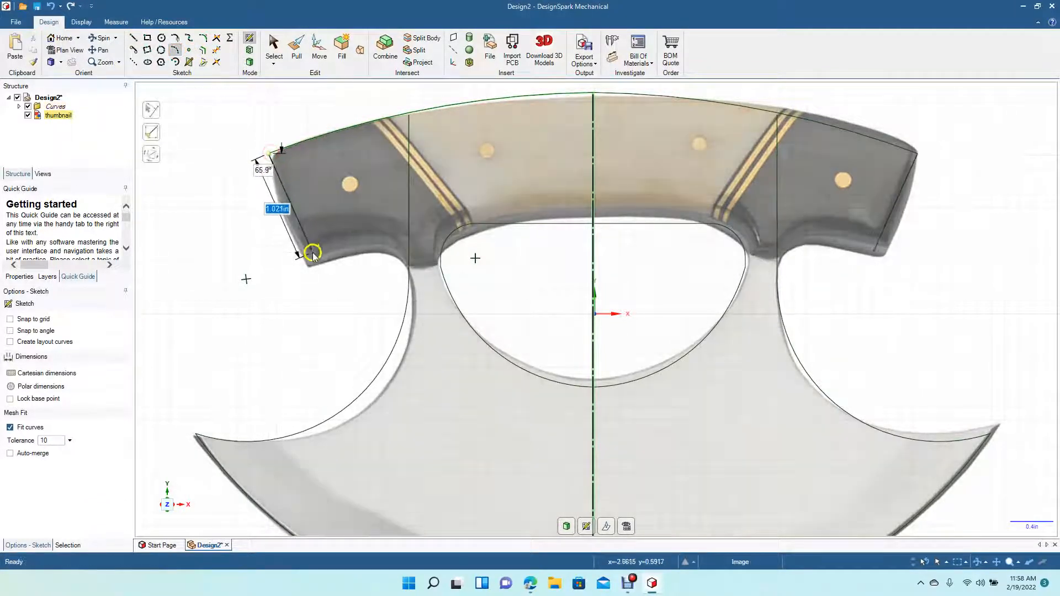
click(310, 265)
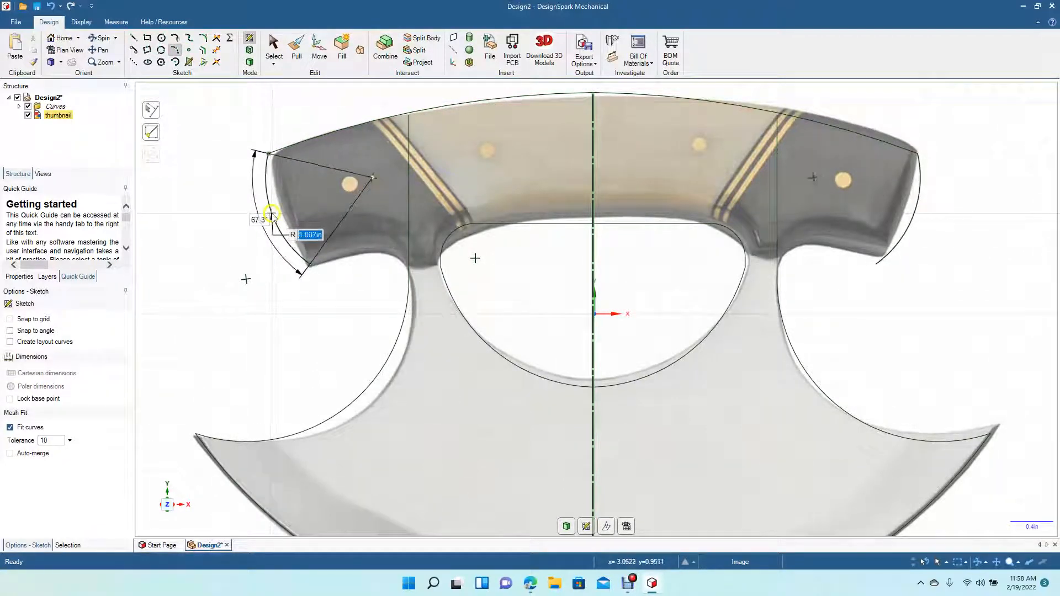
click(273, 214)
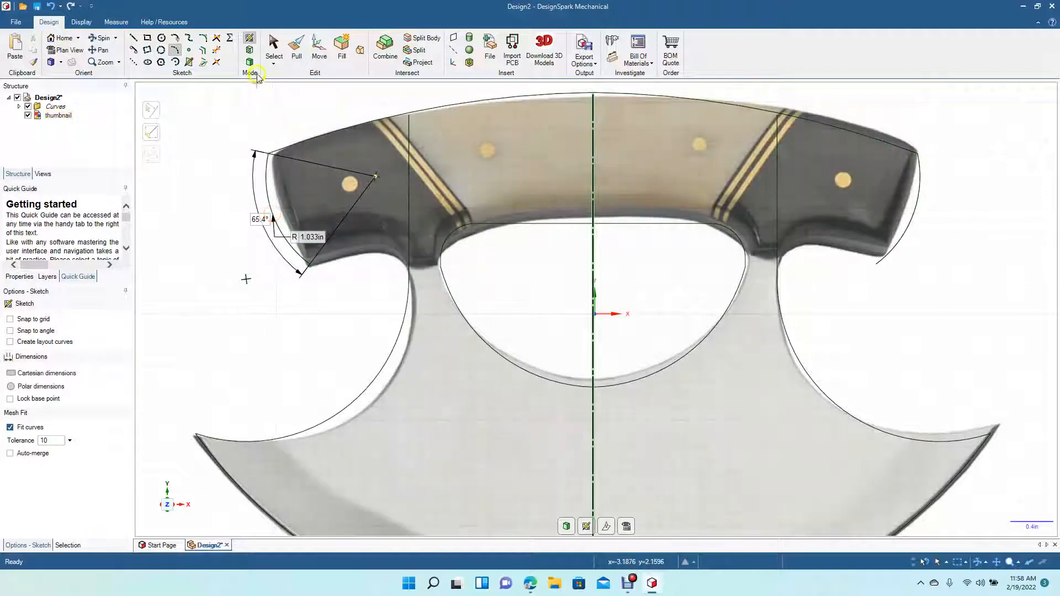
click(274, 49)
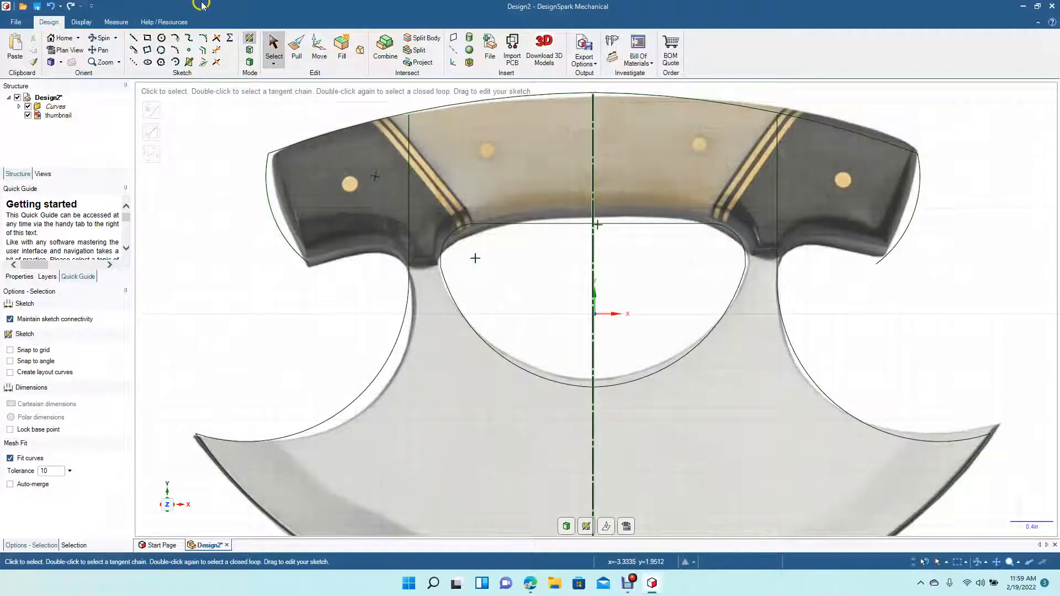
Trace the handle's left underside with a three-point arc of about 0.66 in radius, from the vertical line's lower end to the lower left corner.
click(176, 51)
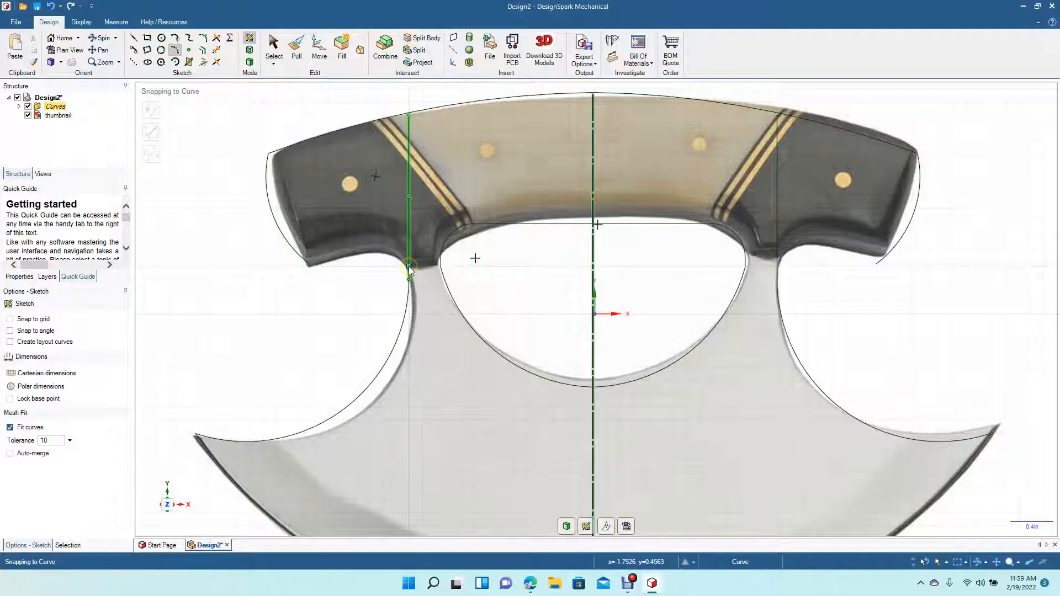
click(409, 267)
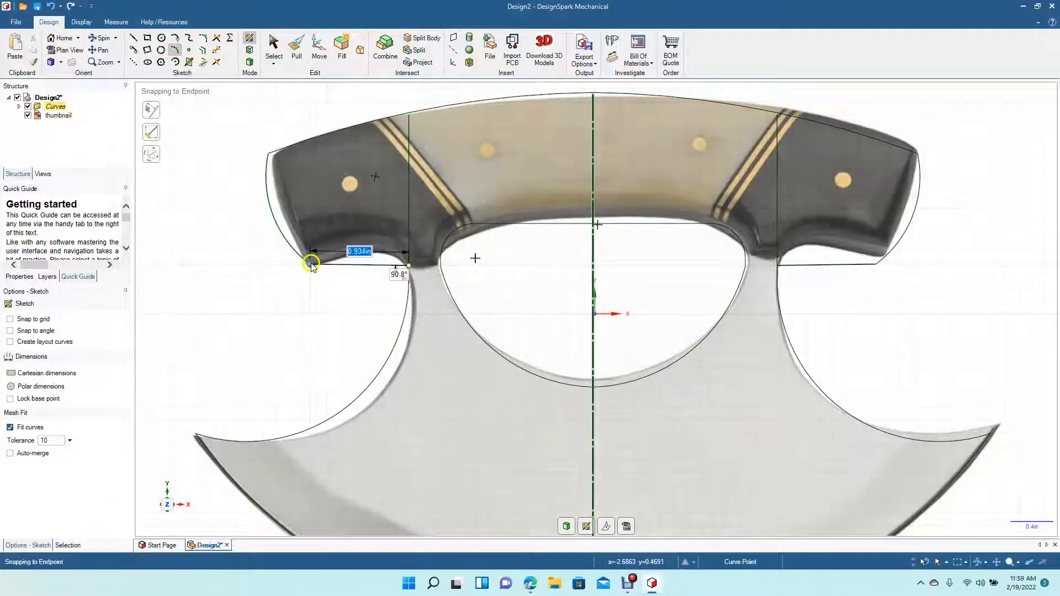
click(311, 265)
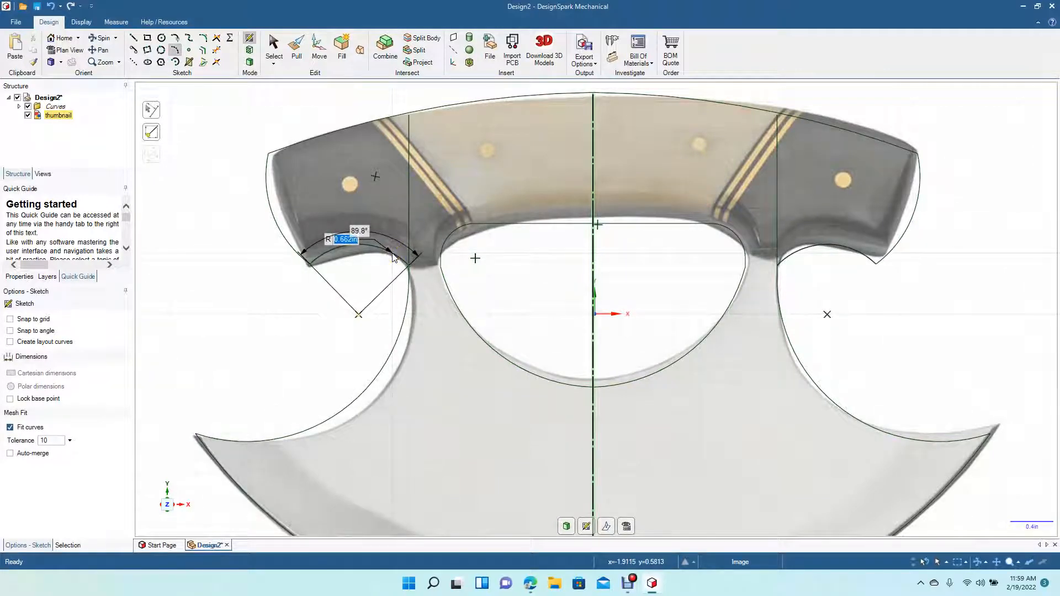
click(394, 258)
click(274, 47)
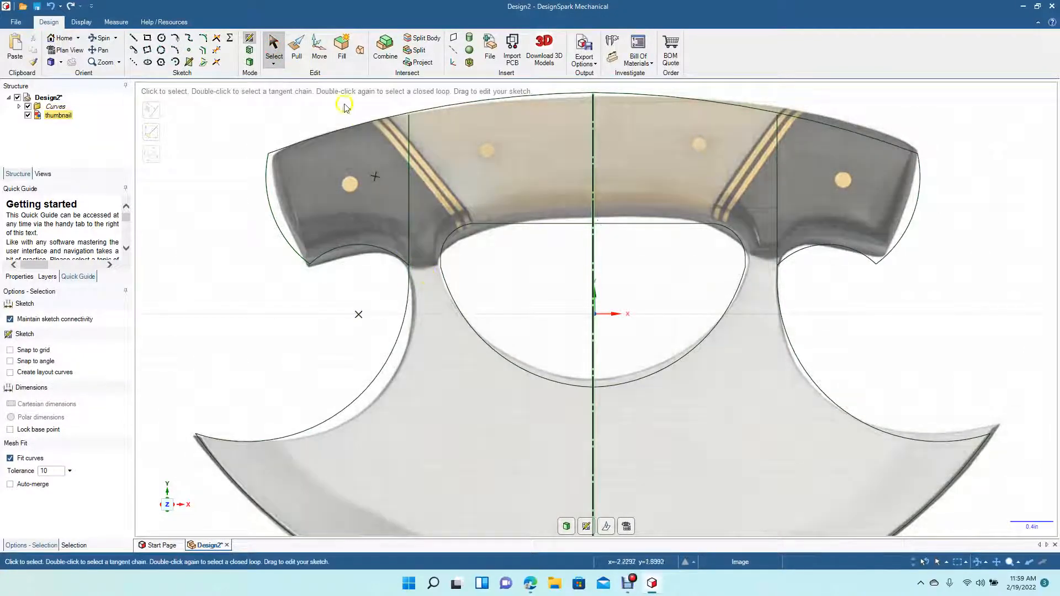
Remove the vertical line crossing the handle and delete the reference image.
click(214, 52)
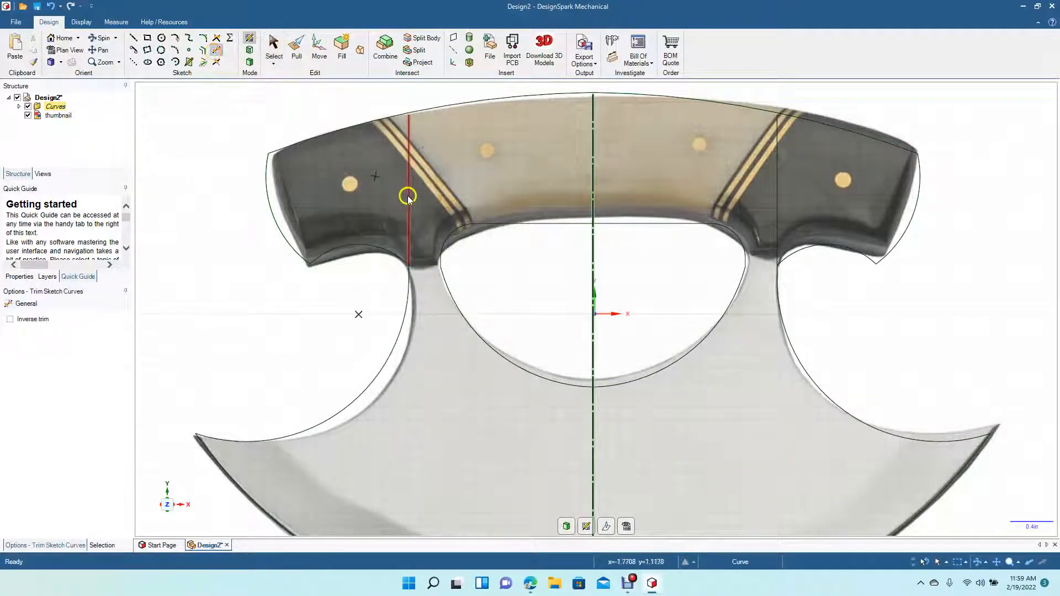
click(273, 44)
click(205, 264)
key(Delete)
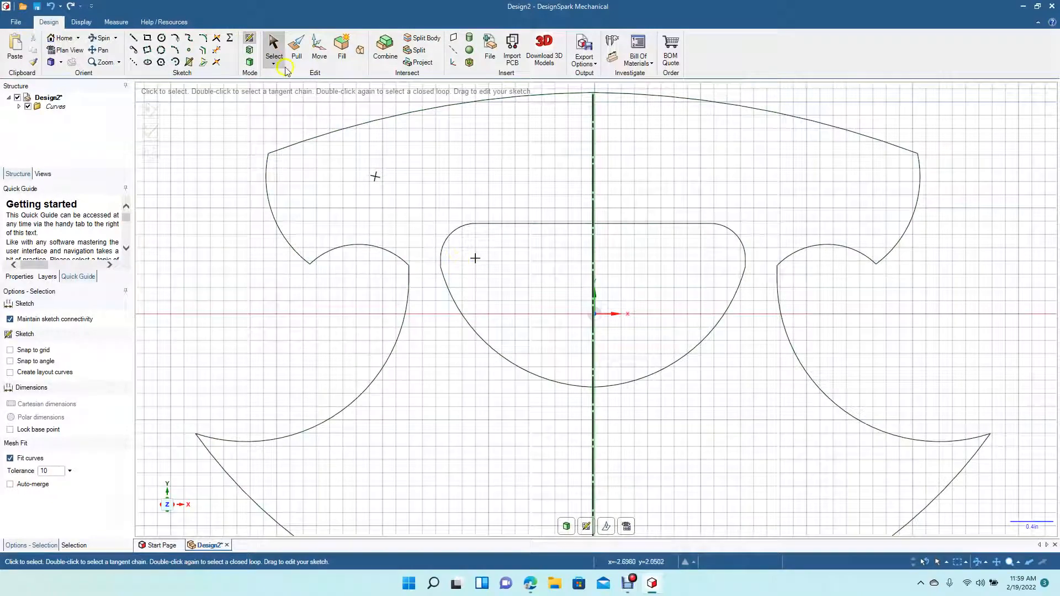
Sketch a tangent arc of about 0.656 in diameter from the left underside arc to the upper part of the left concave arc.
click(176, 38)
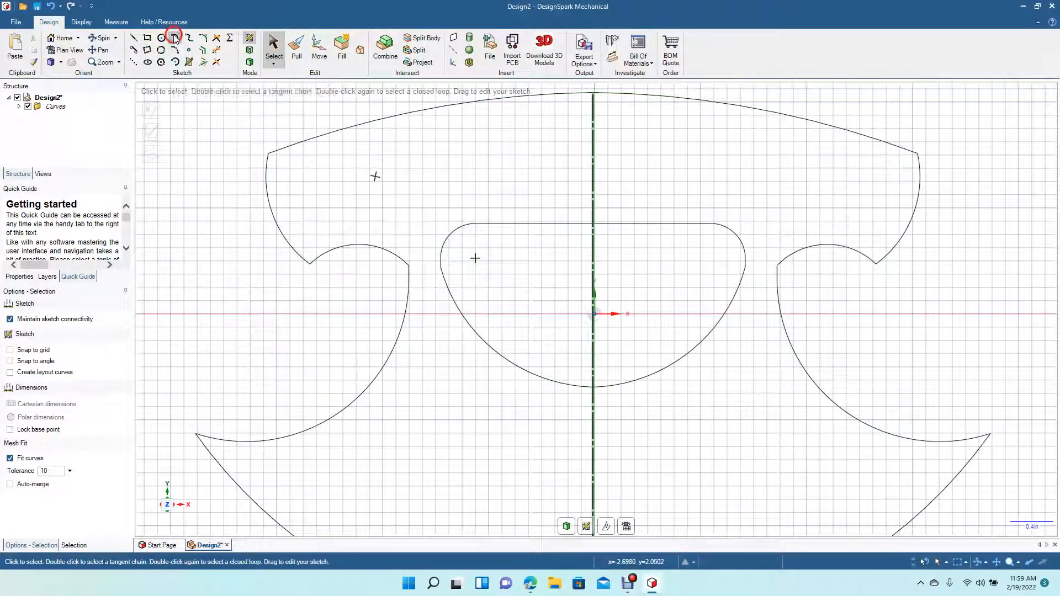
click(391, 254)
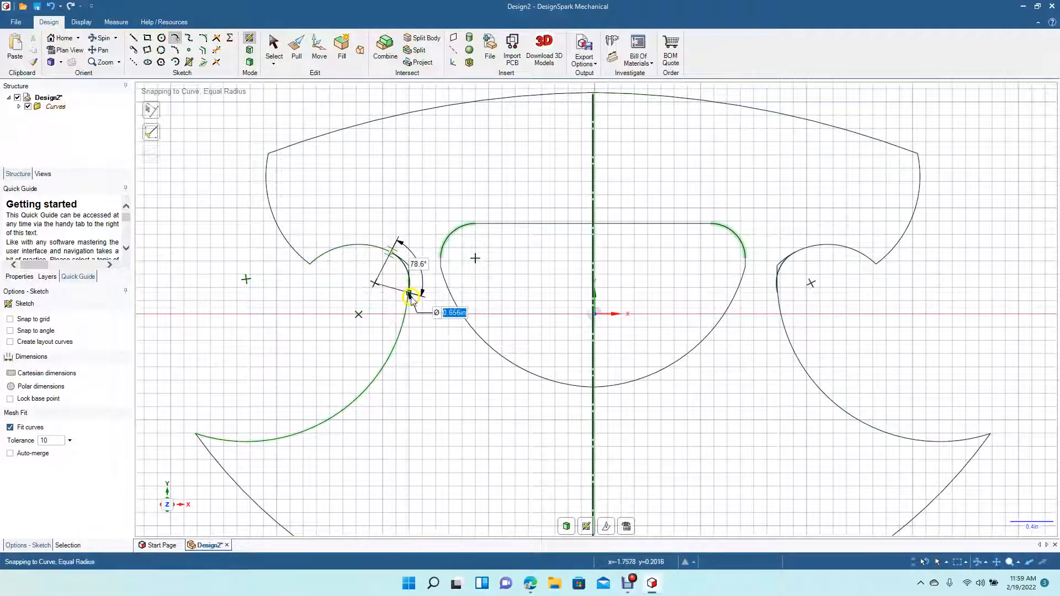
click(409, 296)
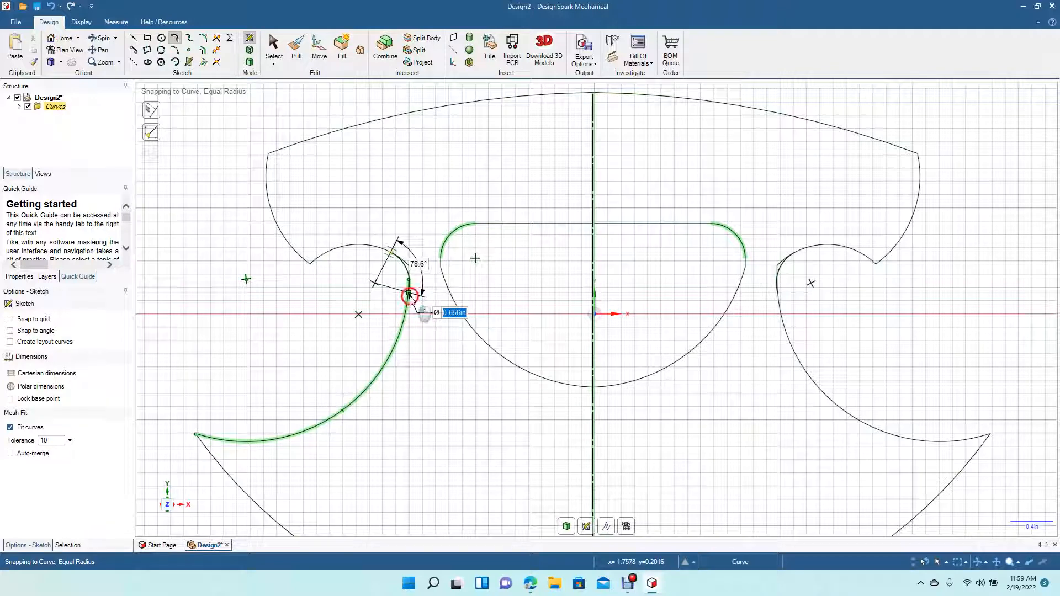
click(274, 57)
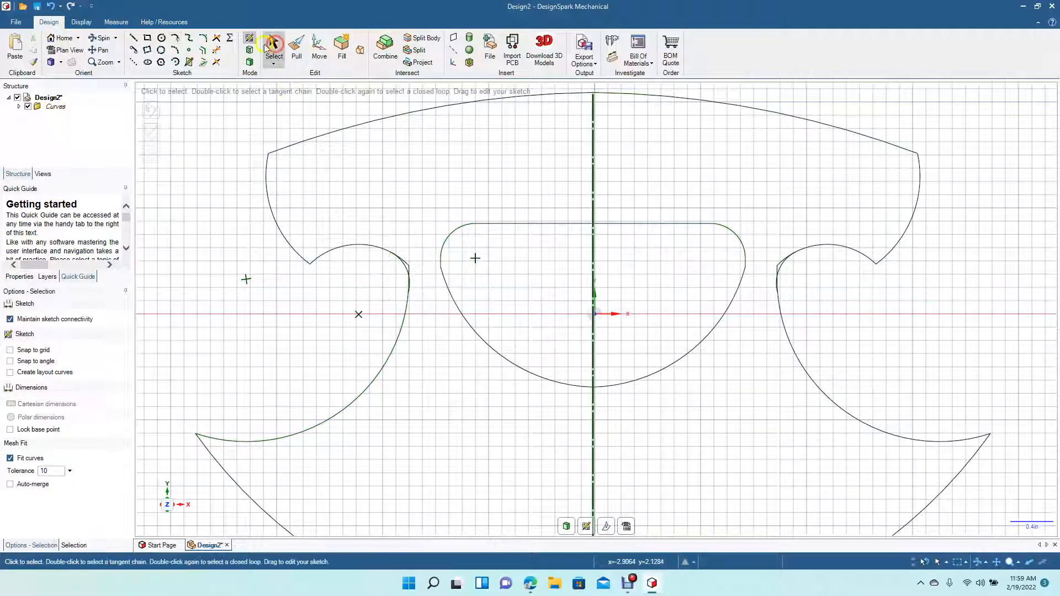
Trim the sharp corner and the overlapping end of the concave arc beside the new tangent arc.
click(216, 49)
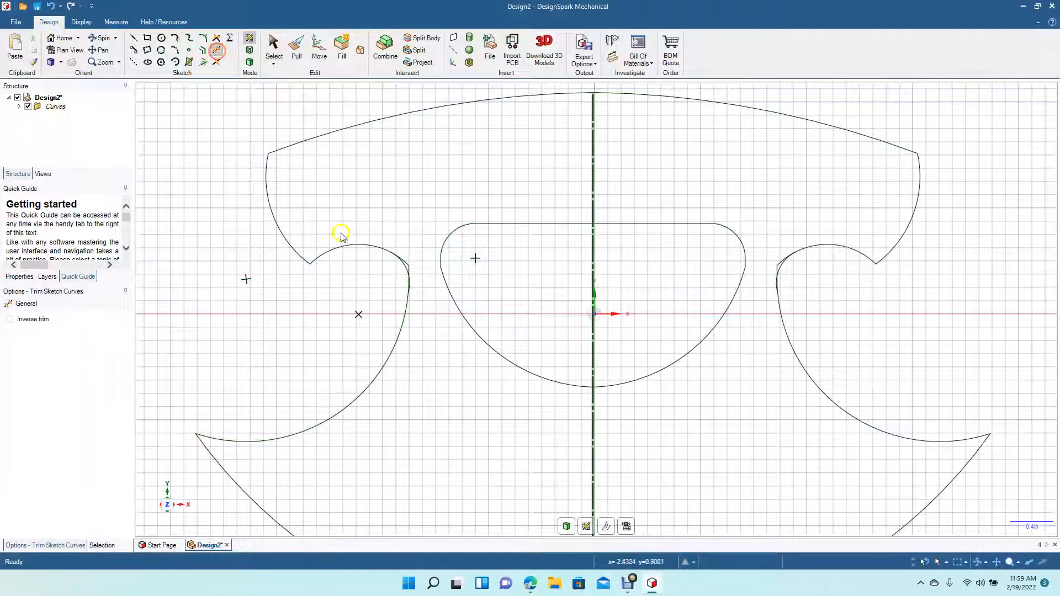
click(408, 264)
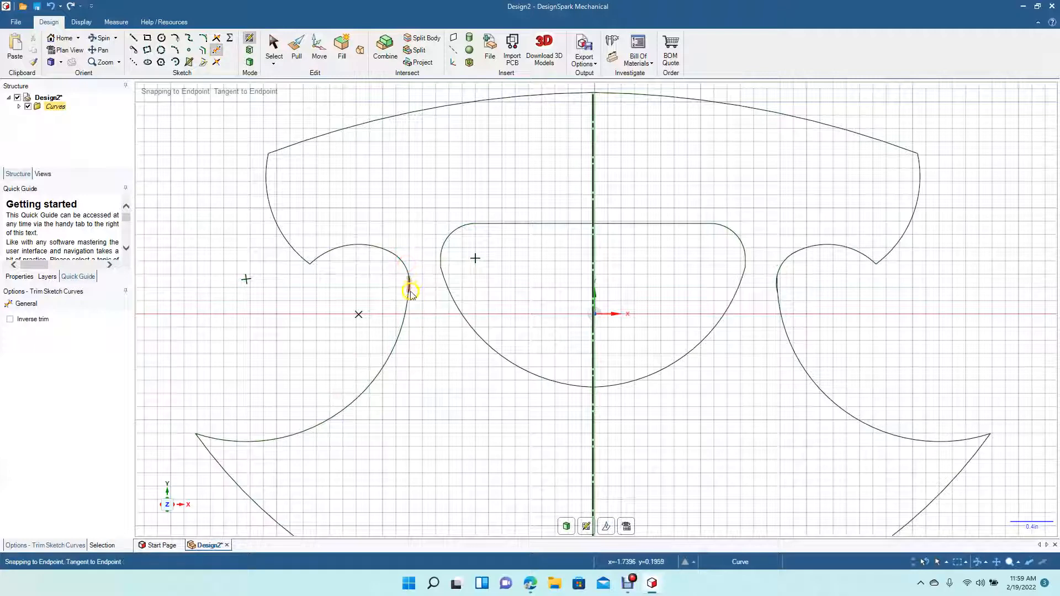
click(410, 289)
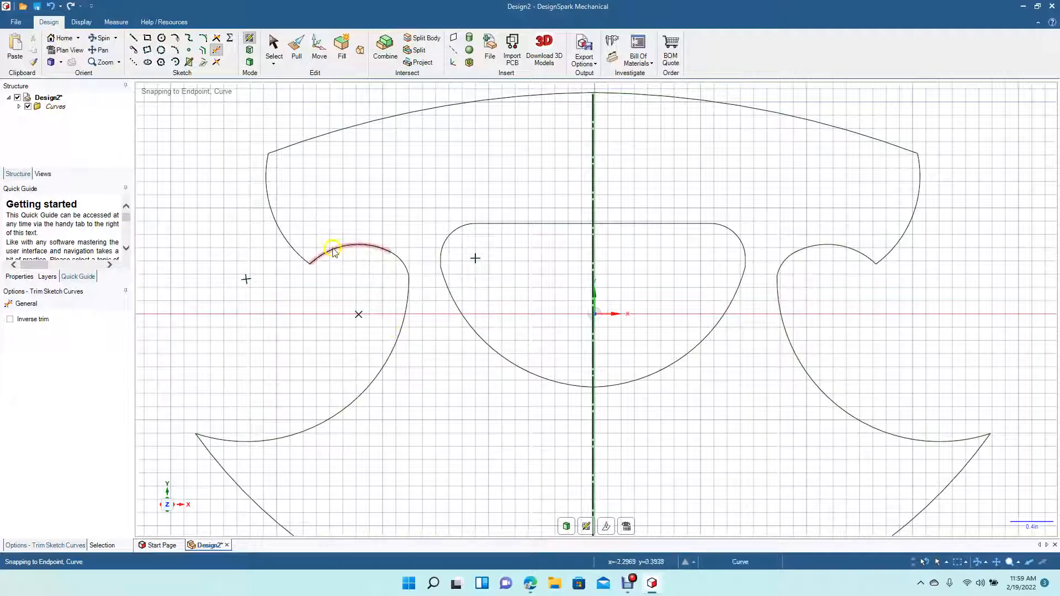
Sketch a three-point arc of about 0.499 in radius from the handle's lower left corner to the concave arc's upper end.
click(175, 50)
click(310, 265)
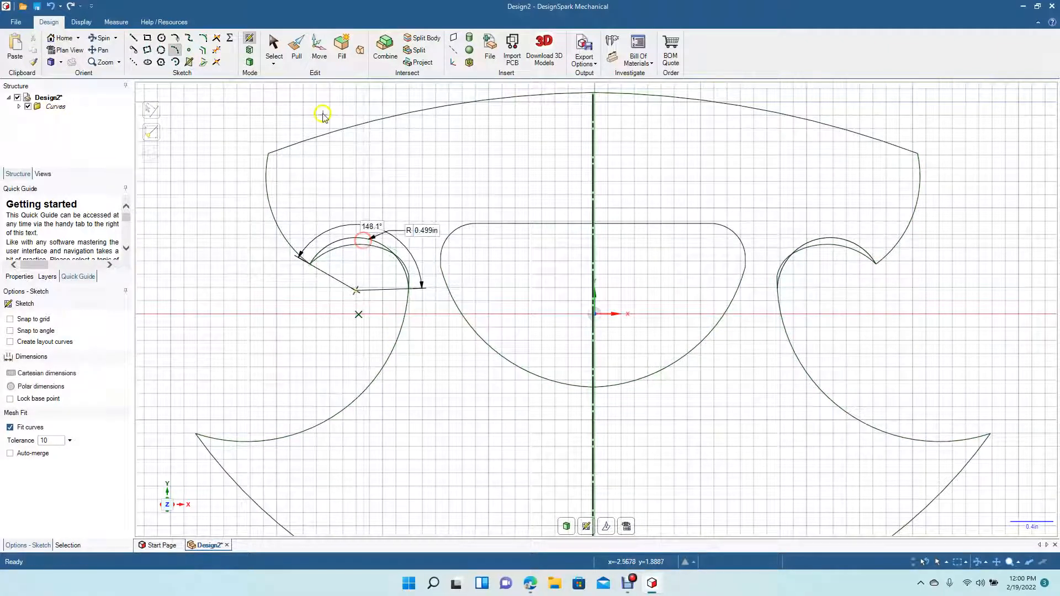
click(274, 46)
Trim away the previous underside arc and the small tangent arc next to the new underside arc.
click(217, 49)
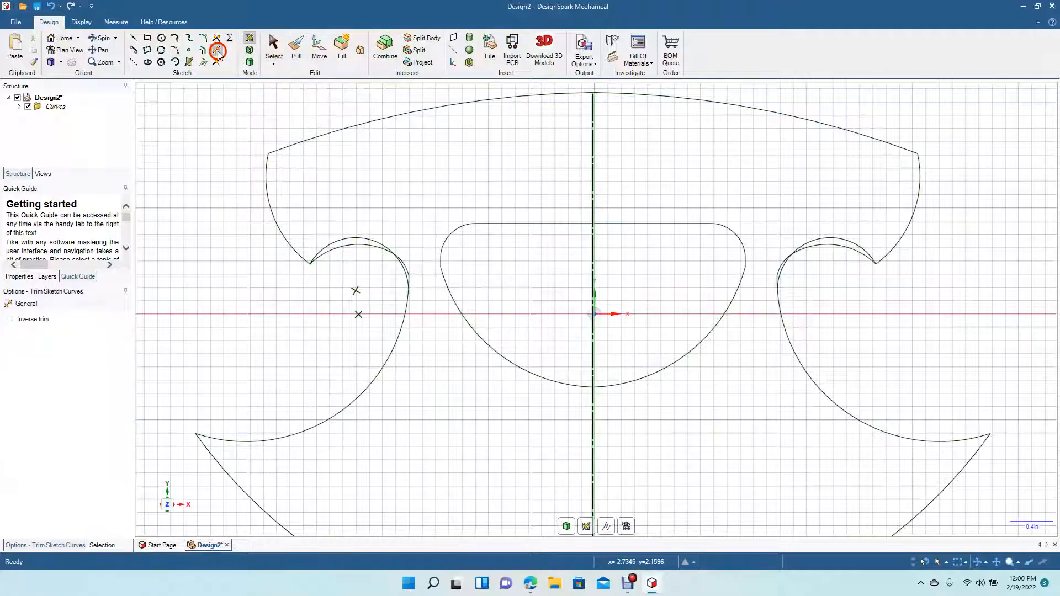
click(344, 250)
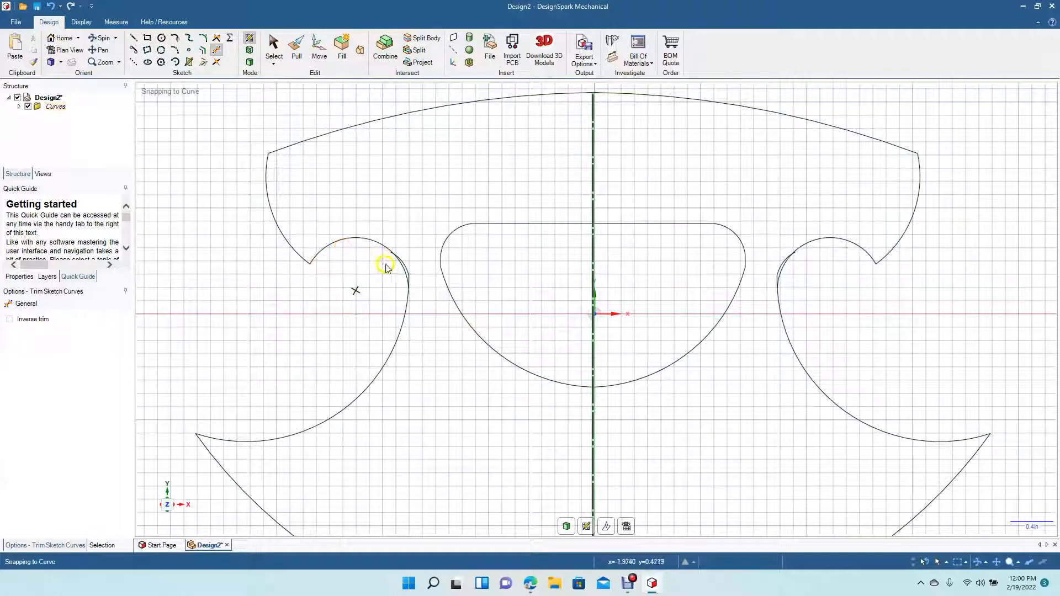
click(403, 260)
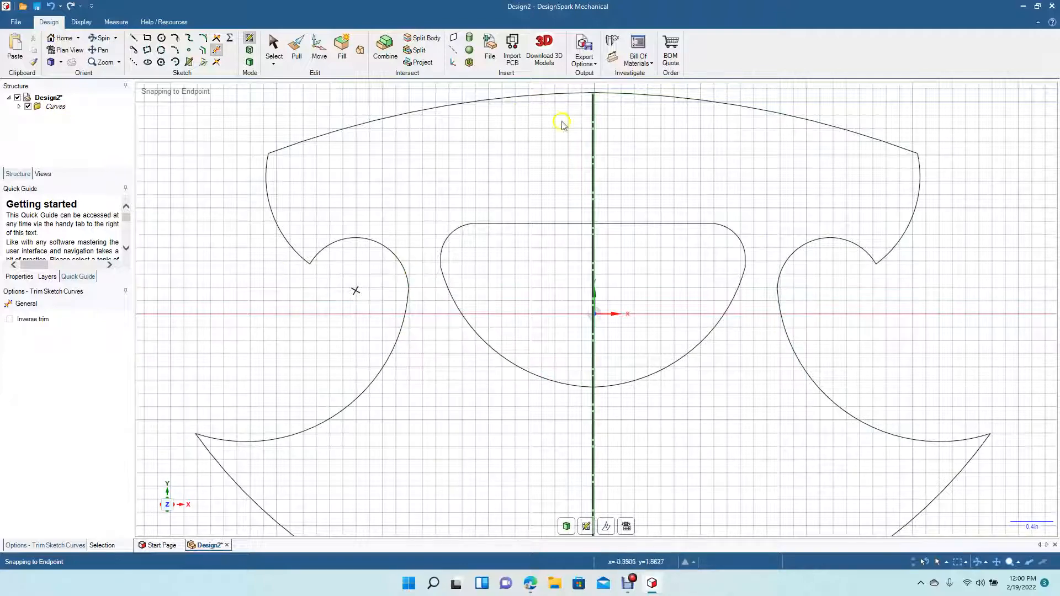
Round the handle's upper left corner to about 0.551 in diameter and its lower left tip to about 0.398 in diameter.
click(202, 39)
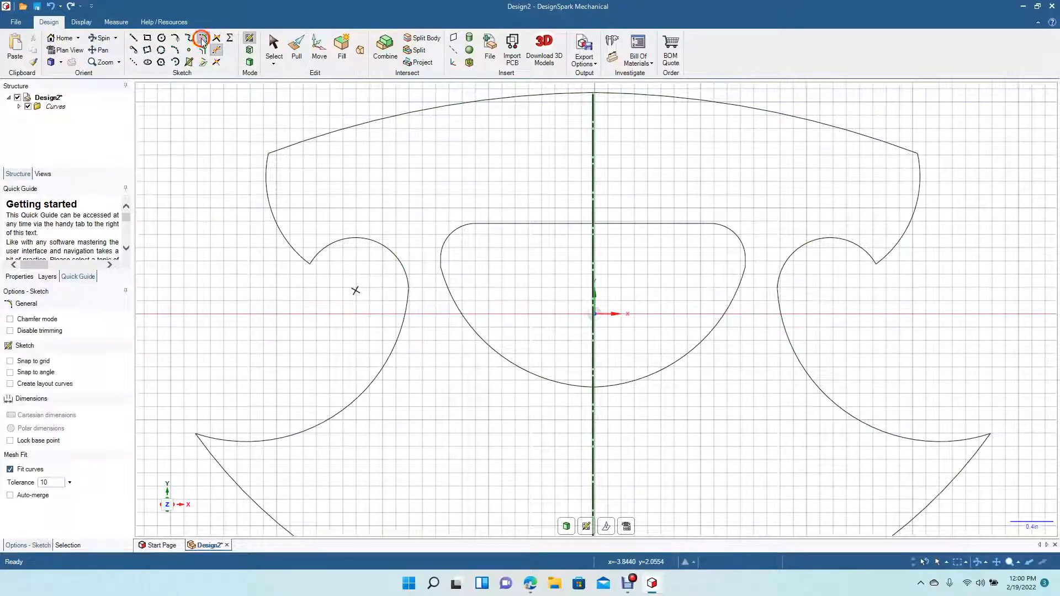
click(266, 167)
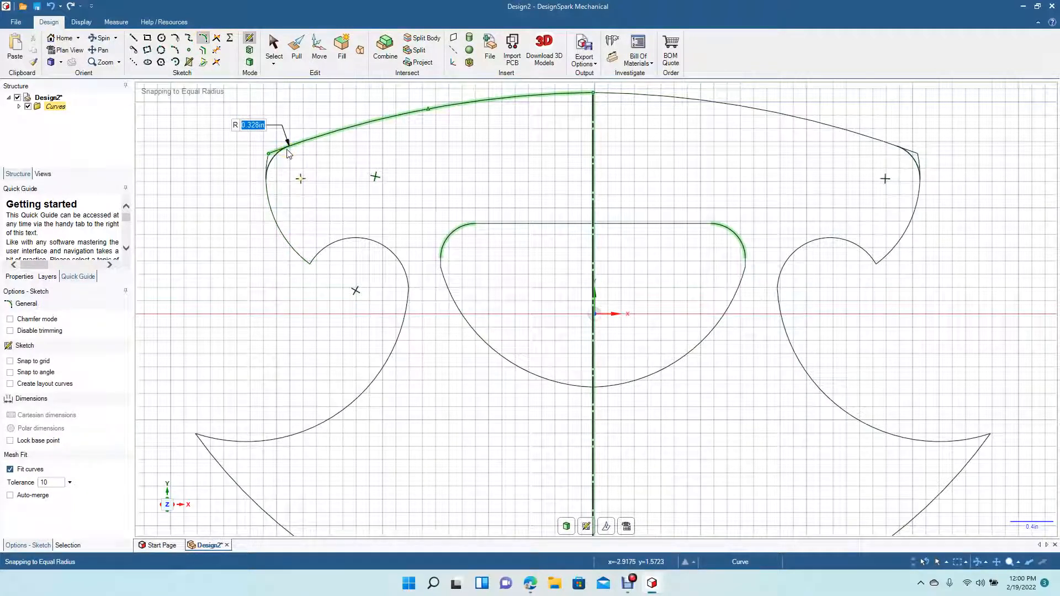
click(286, 149)
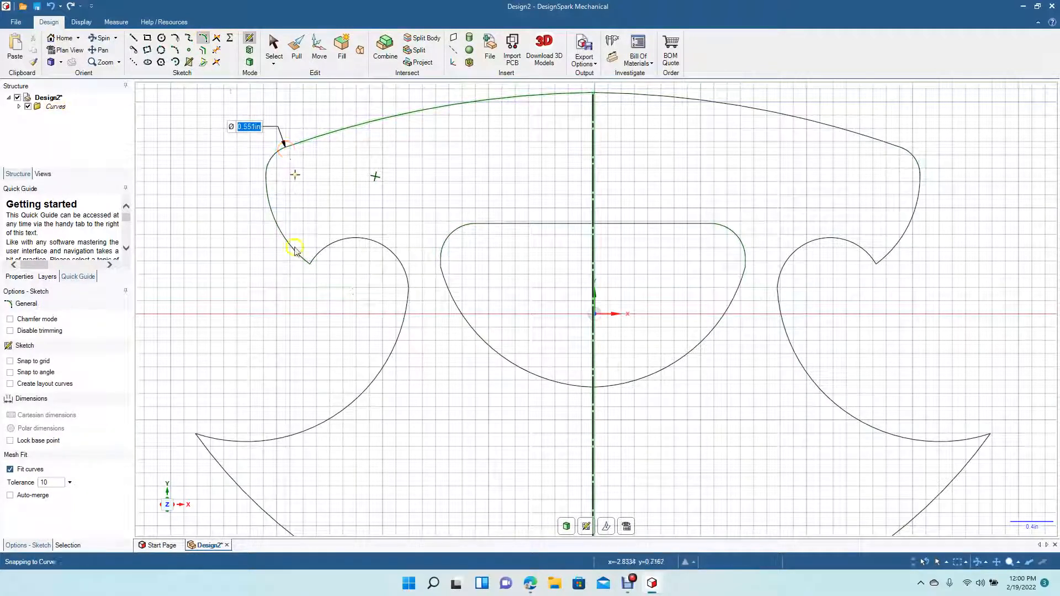
click(299, 257)
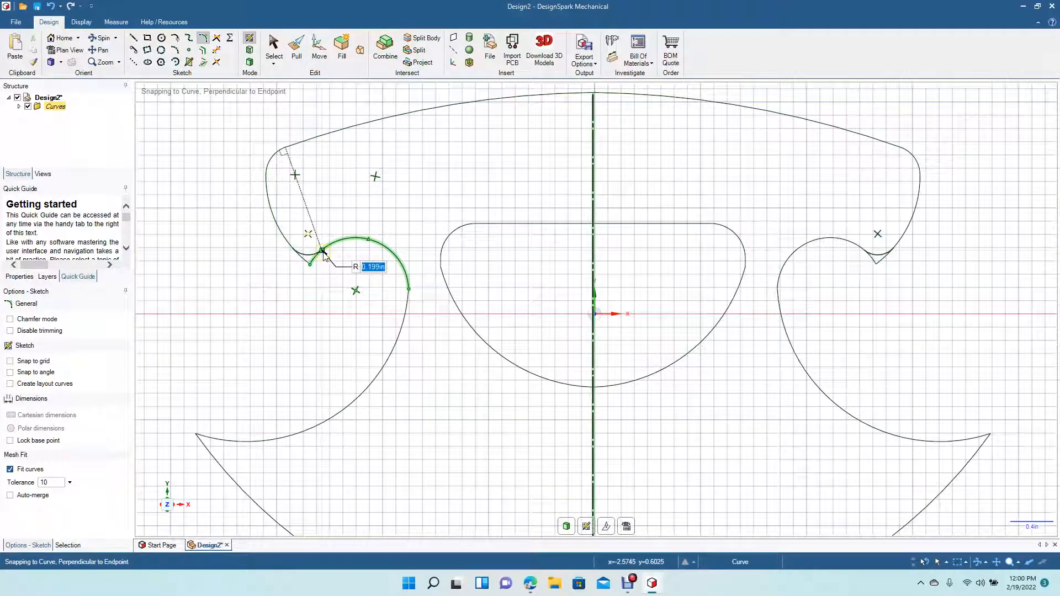
click(325, 255)
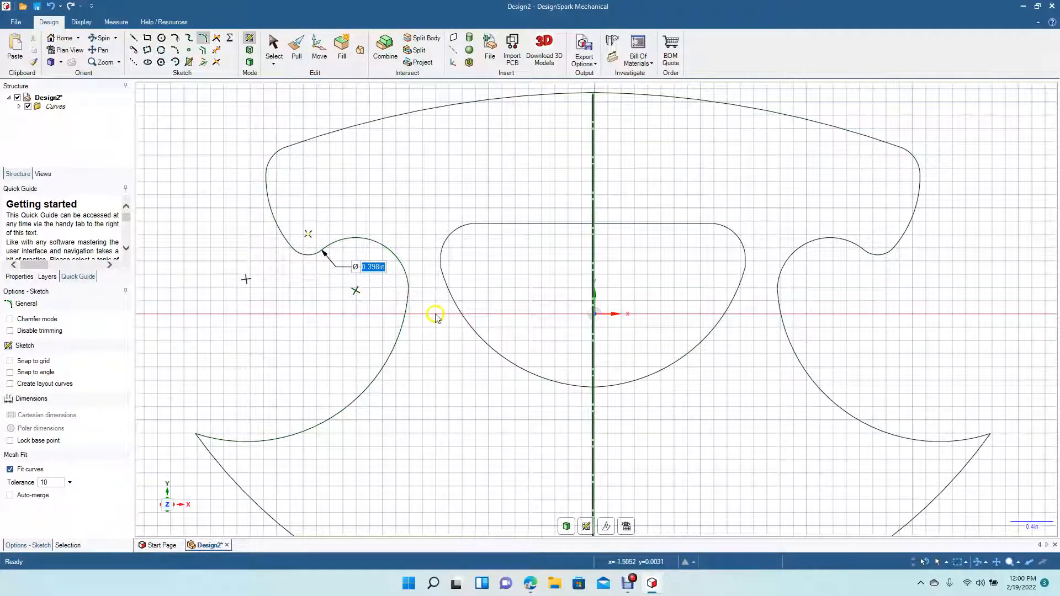
click(404, 315)
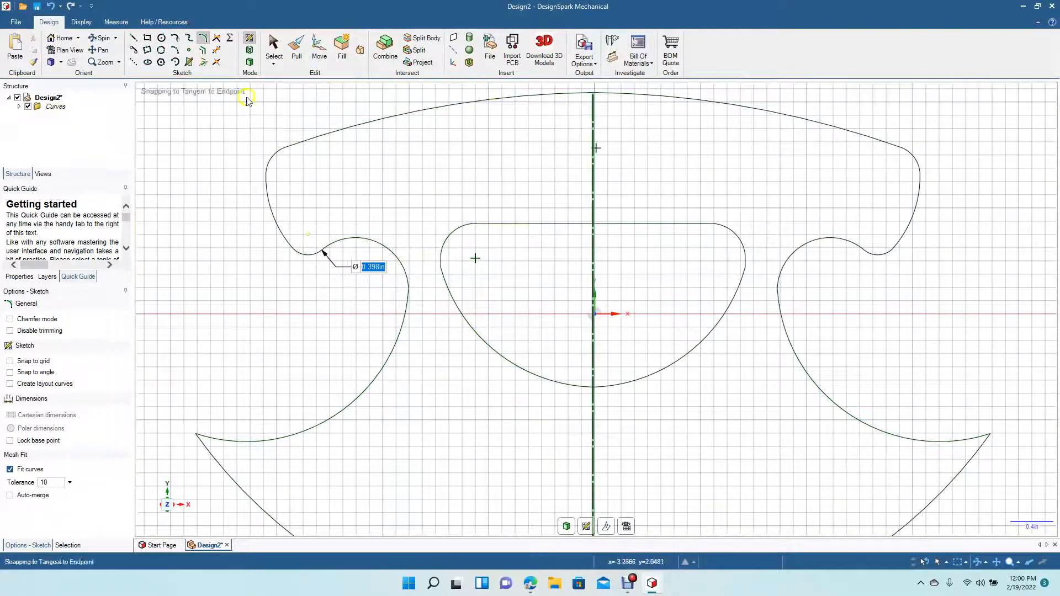
Sketch a horizontal line about 1.74 in long from the concave arc's upper end to the mirror line and trim its part inside the opening.
click(130, 40)
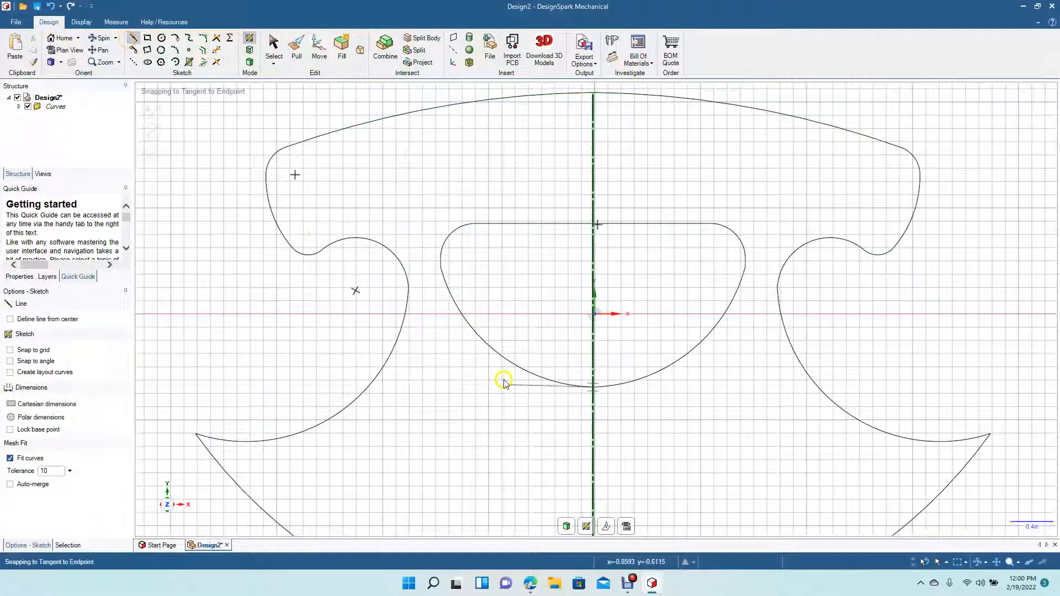
click(408, 289)
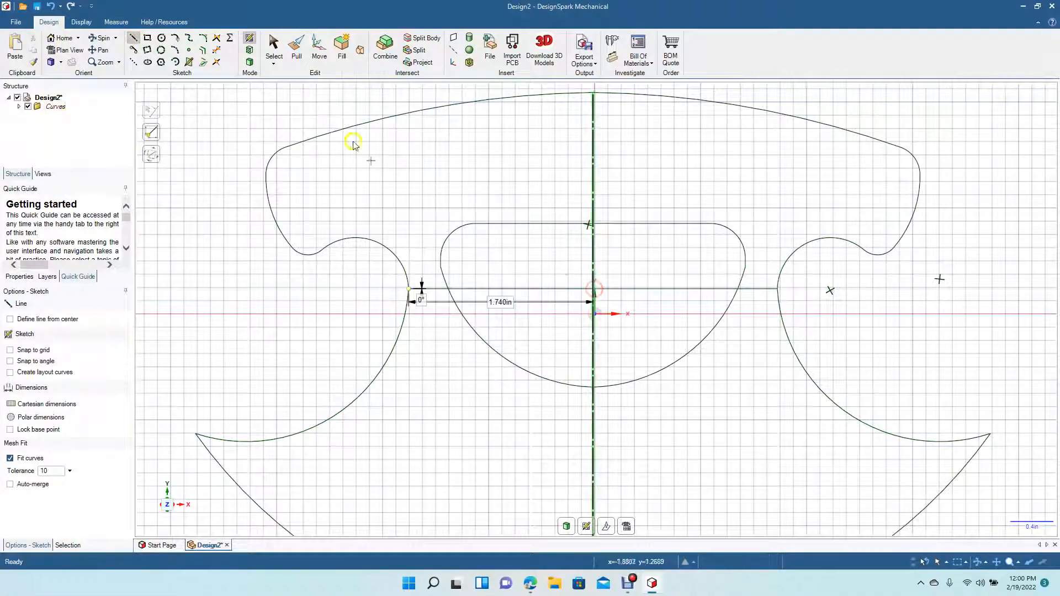
click(273, 47)
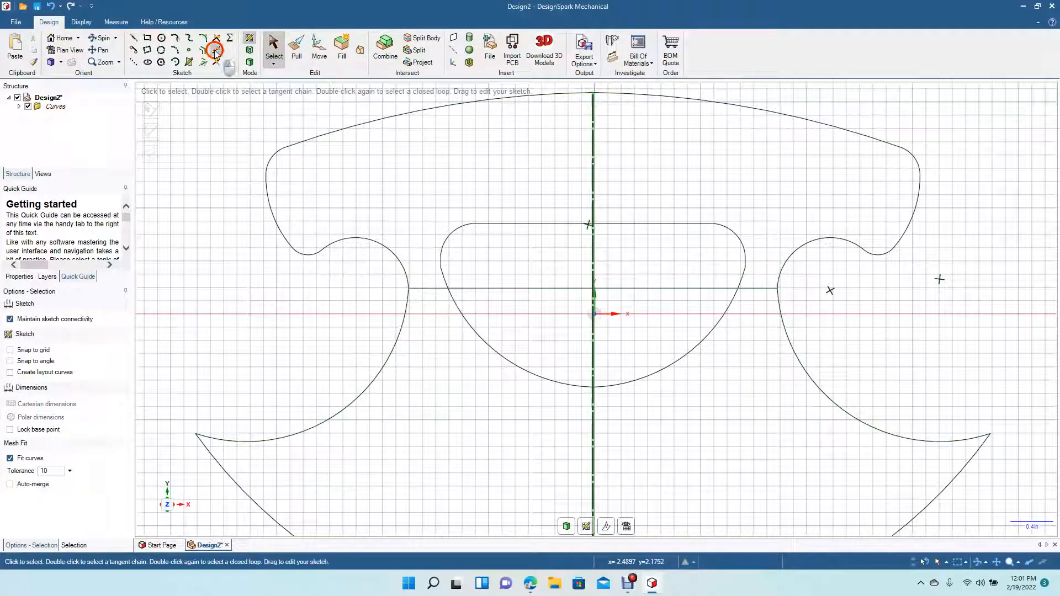
click(217, 50)
click(475, 289)
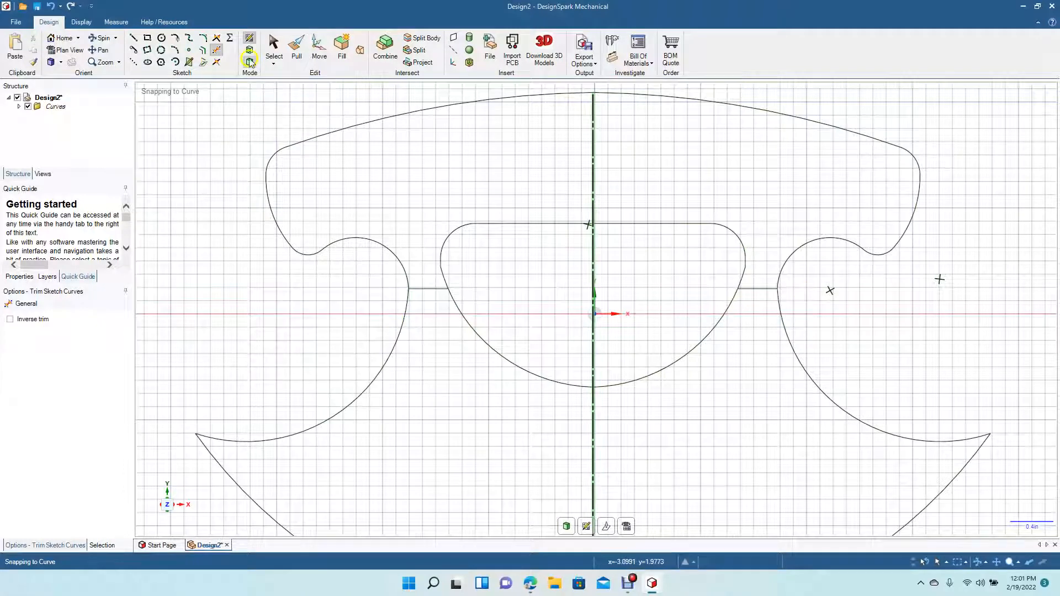
Delete the two short horizontal segments between the concave arcs and the finger opening.
click(273, 47)
click(432, 289)
ctrl+click(762, 288)
key(Delete)
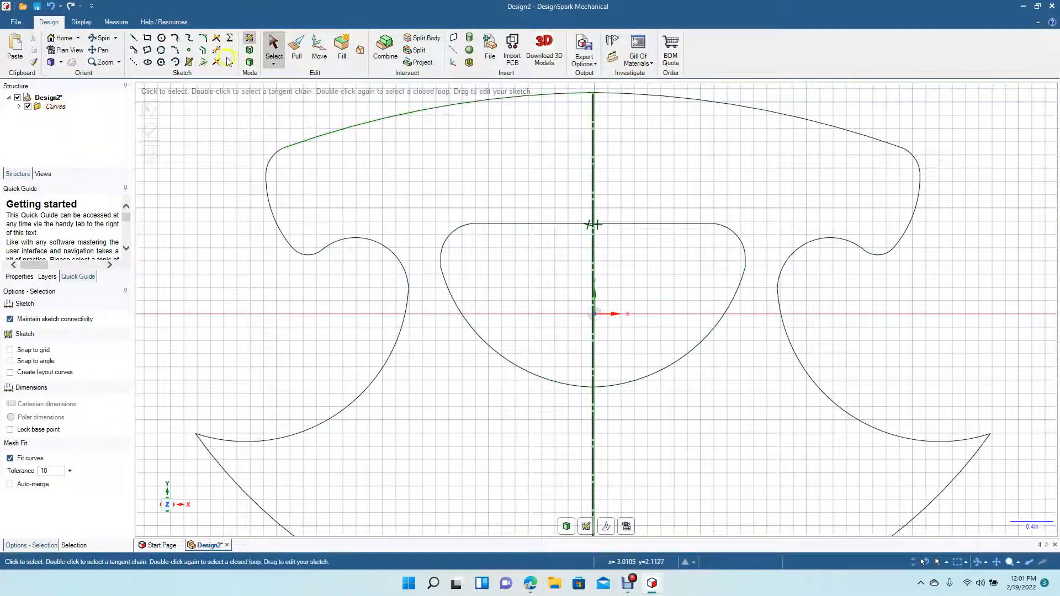
Offset the handle's top arc down across the finger opening and trim it to the short segments between the concave arcs and the opening.
click(203, 51)
click(437, 109)
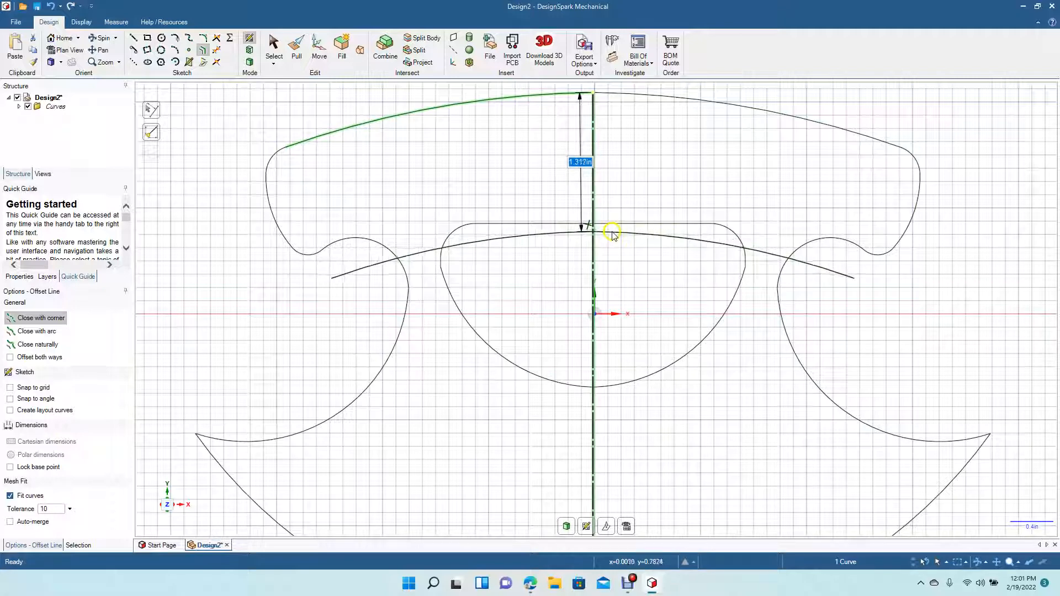
click(612, 242)
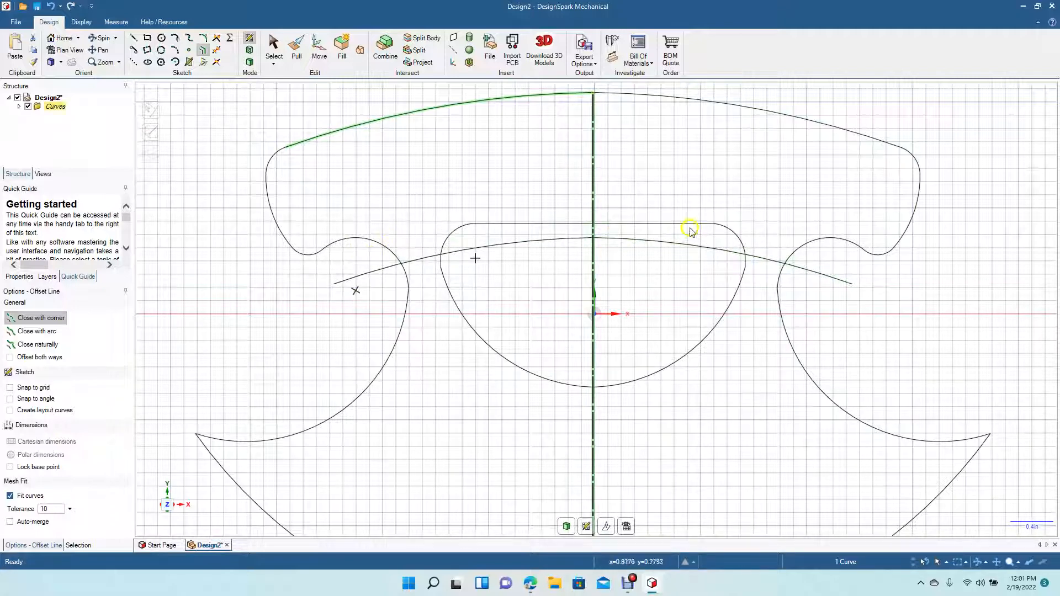
click(217, 51)
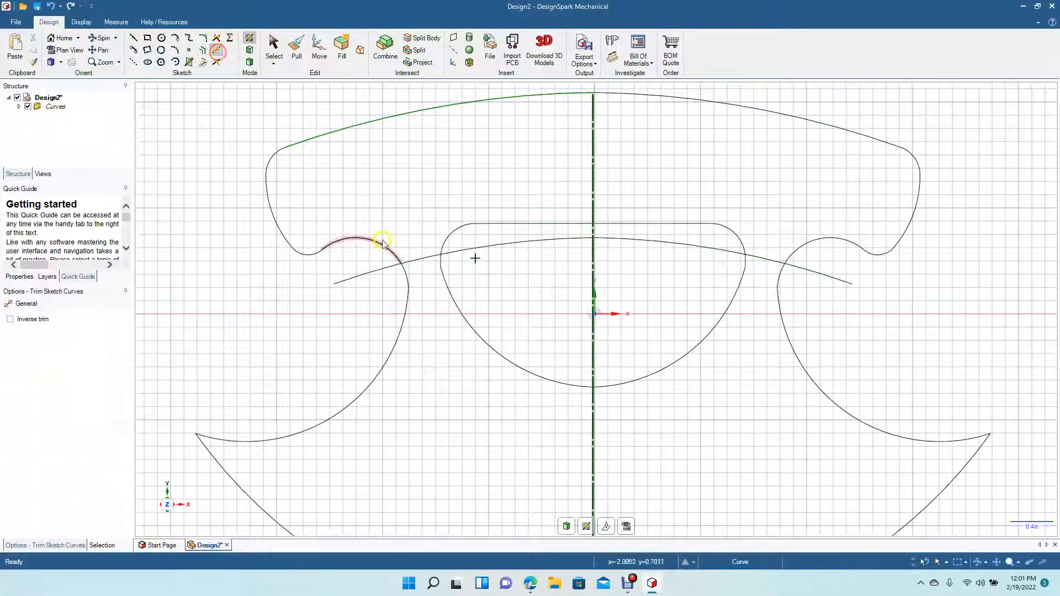
click(384, 269)
click(447, 253)
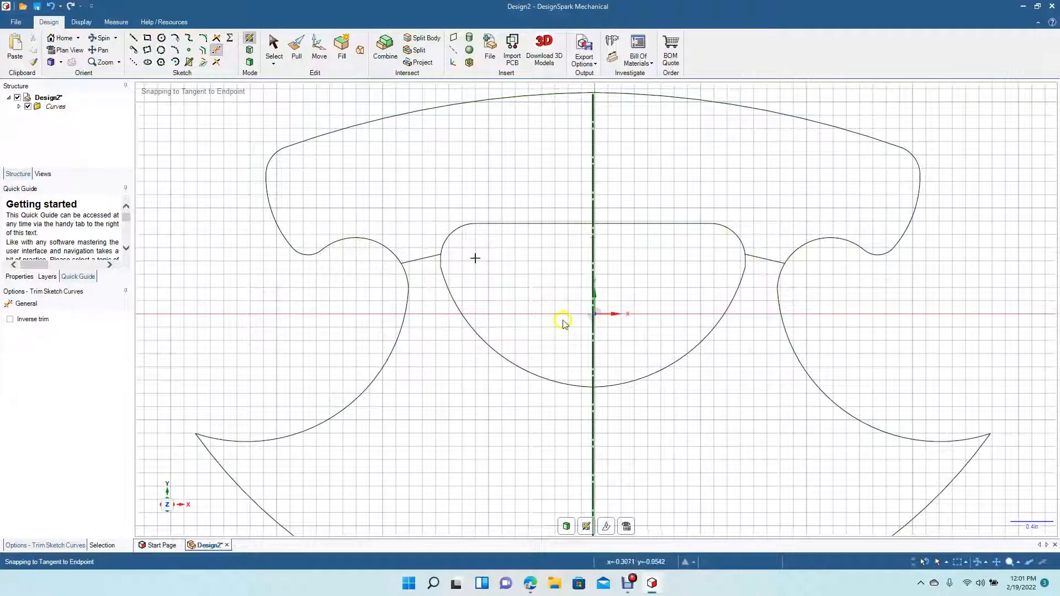
Try to round the corner between the finger opening's short vertical side segment and its lower arc.
scroll(471, 330, up, 3)
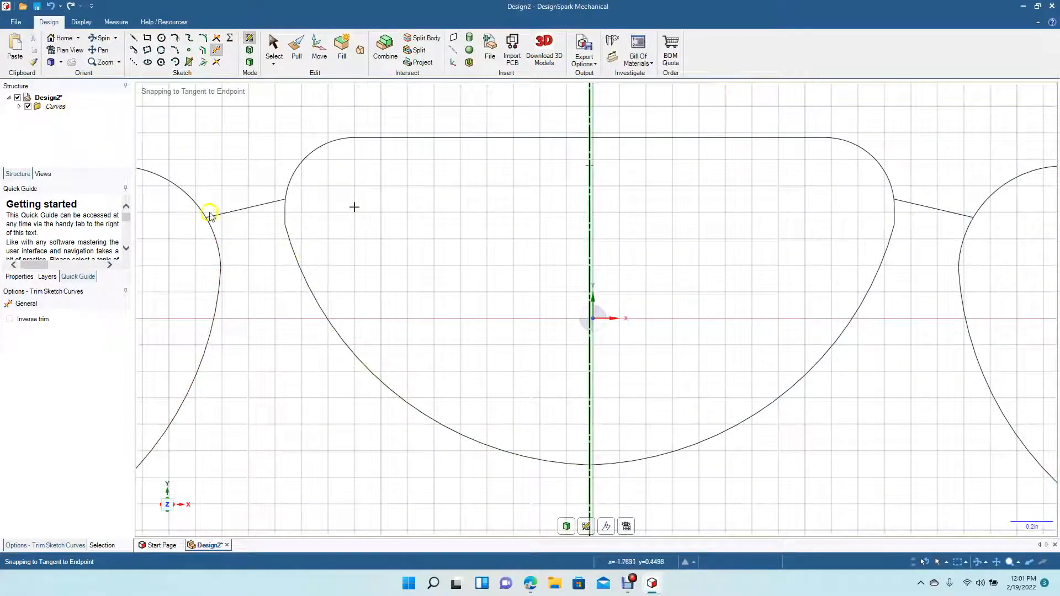
click(203, 39)
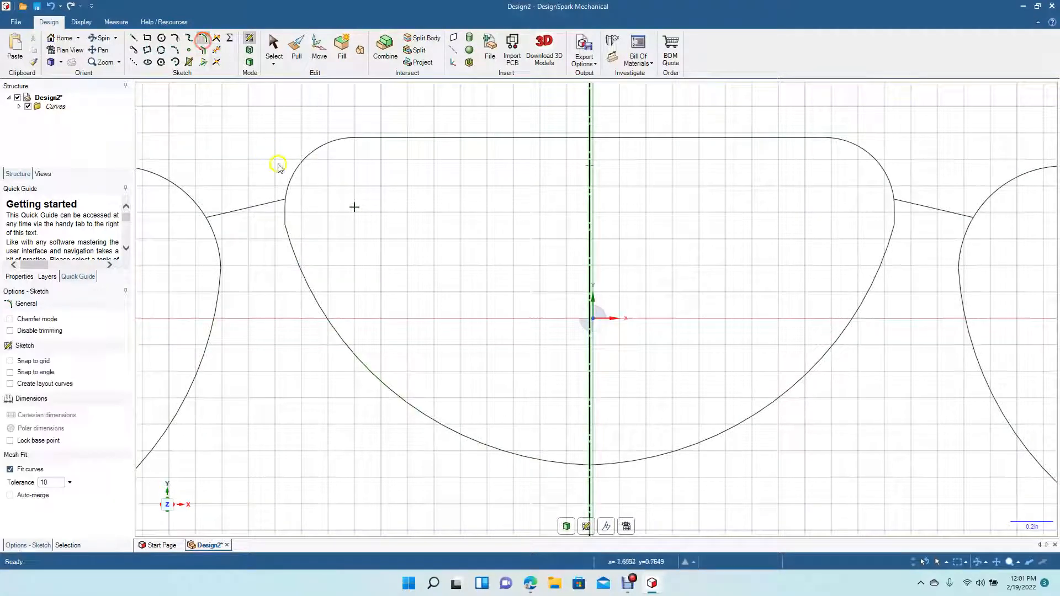
click(289, 210)
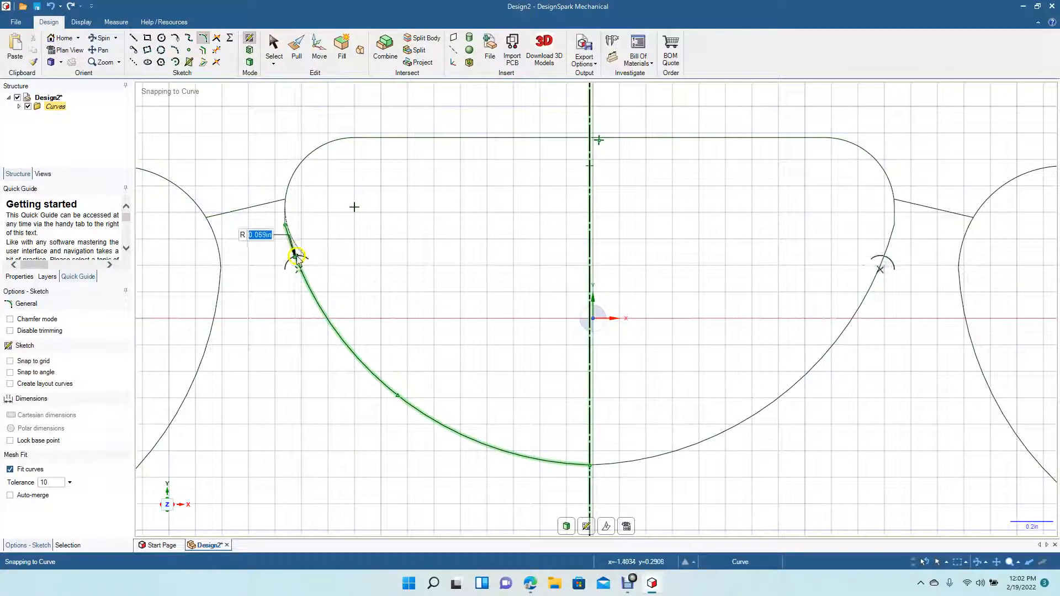
click(296, 255)
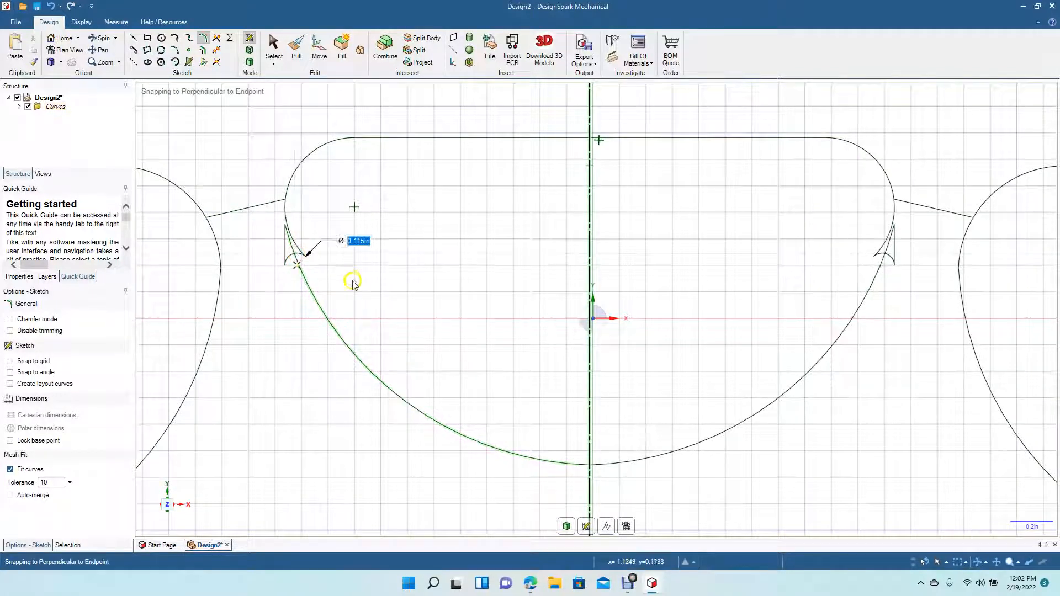
key(Escape)
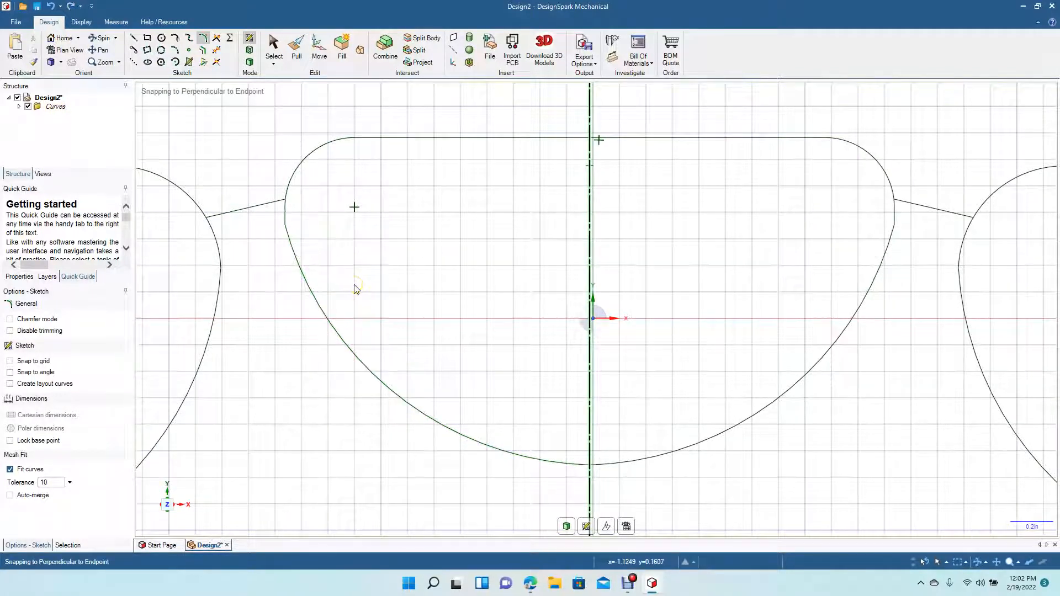
Try to replace the short vertical segment on the finger opening's left side with a small three-point arc.
click(287, 217)
click(273, 45)
click(287, 214)
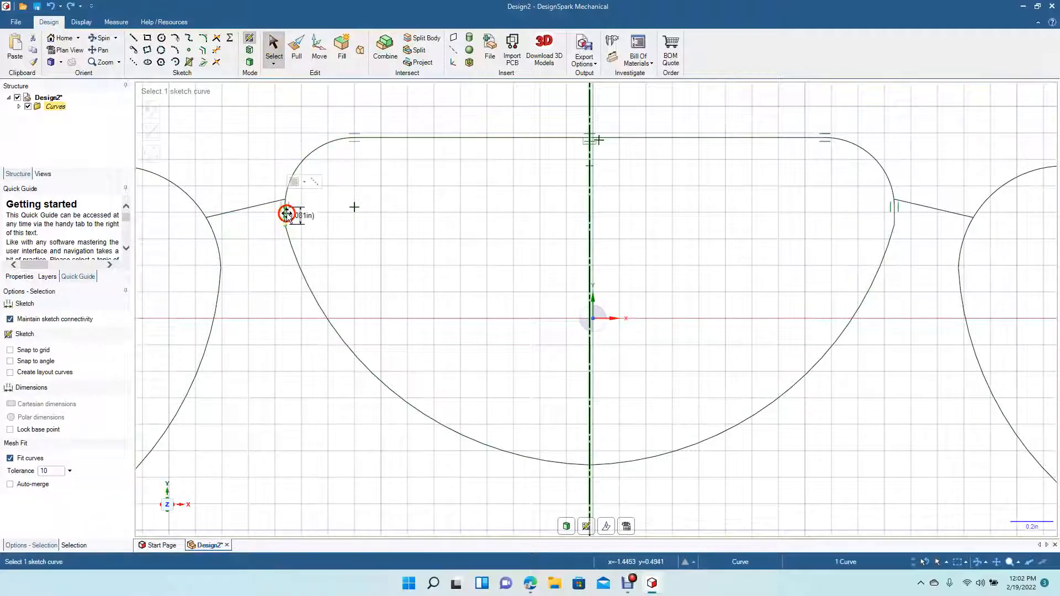
click(491, 343)
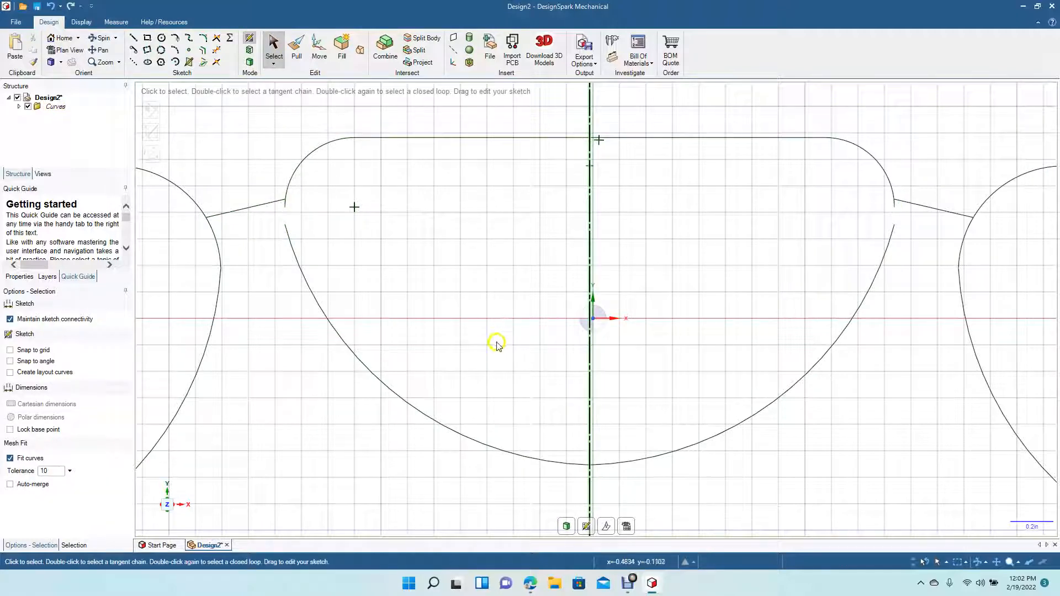
click(173, 53)
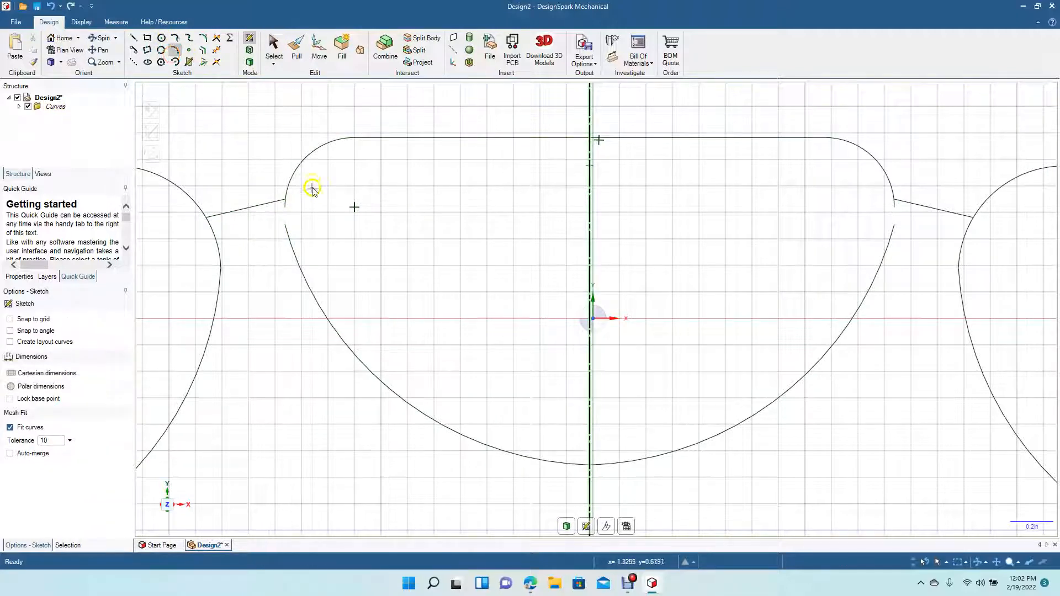
click(285, 208)
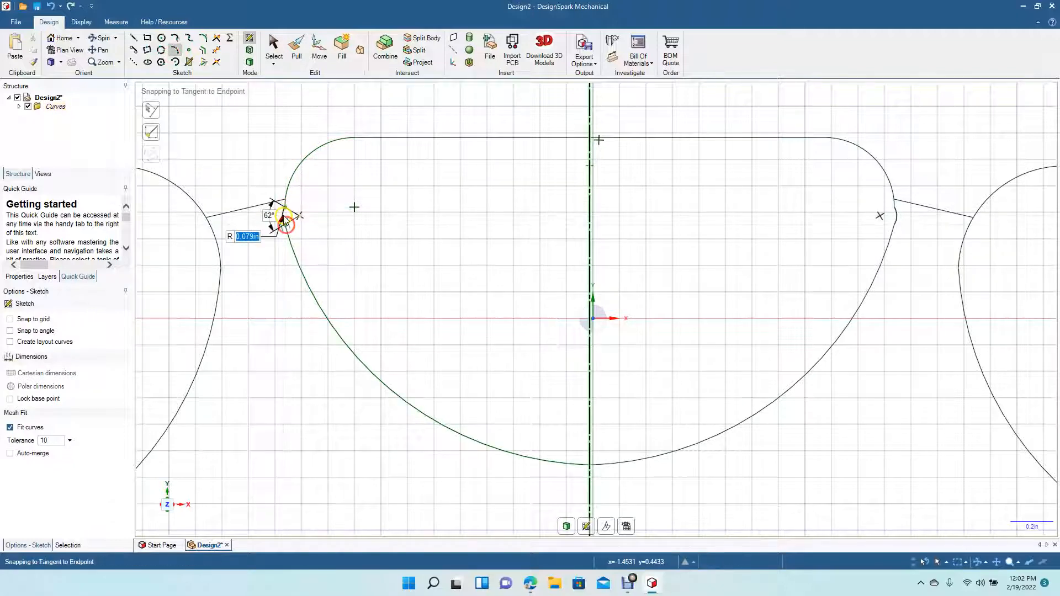
click(285, 217)
click(274, 47)
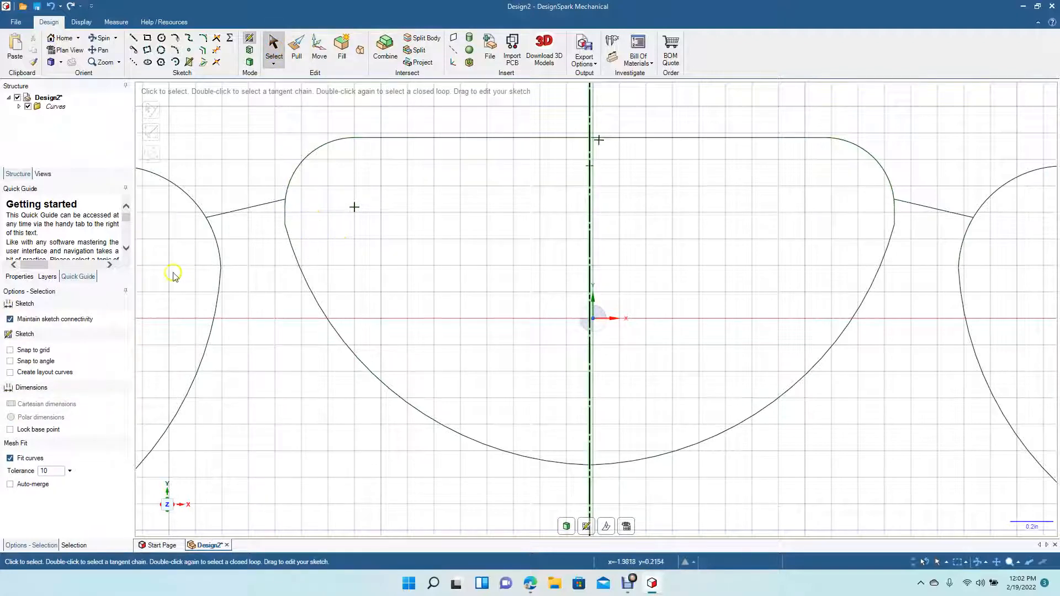
Delete the short vertical segment between the finger opening's upper left corner arc and its lower arc.
scroll(173, 275, up, 5)
click(98, 49)
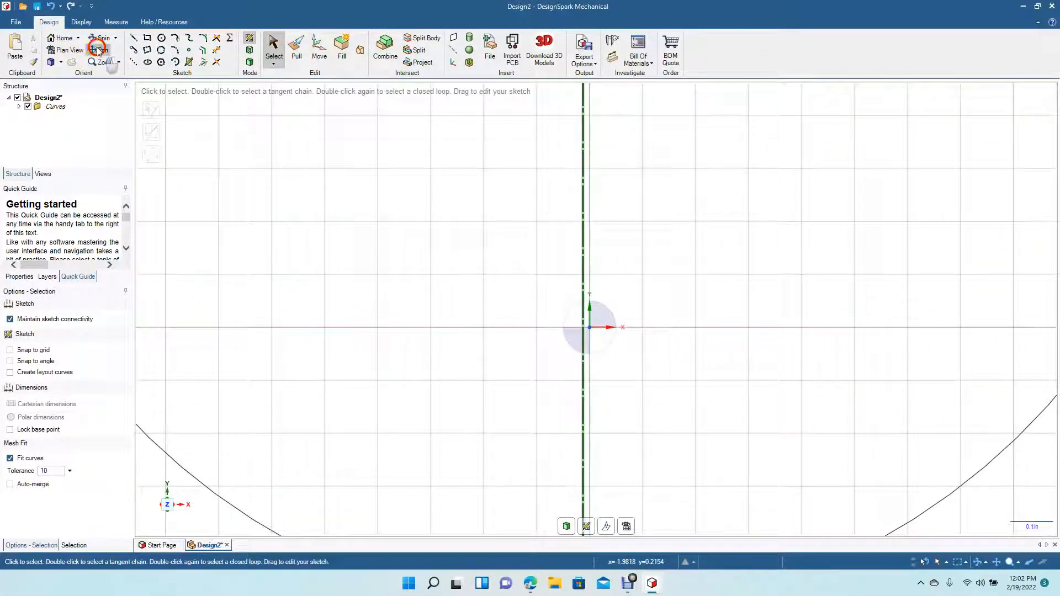
drag(268, 288, 677, 483)
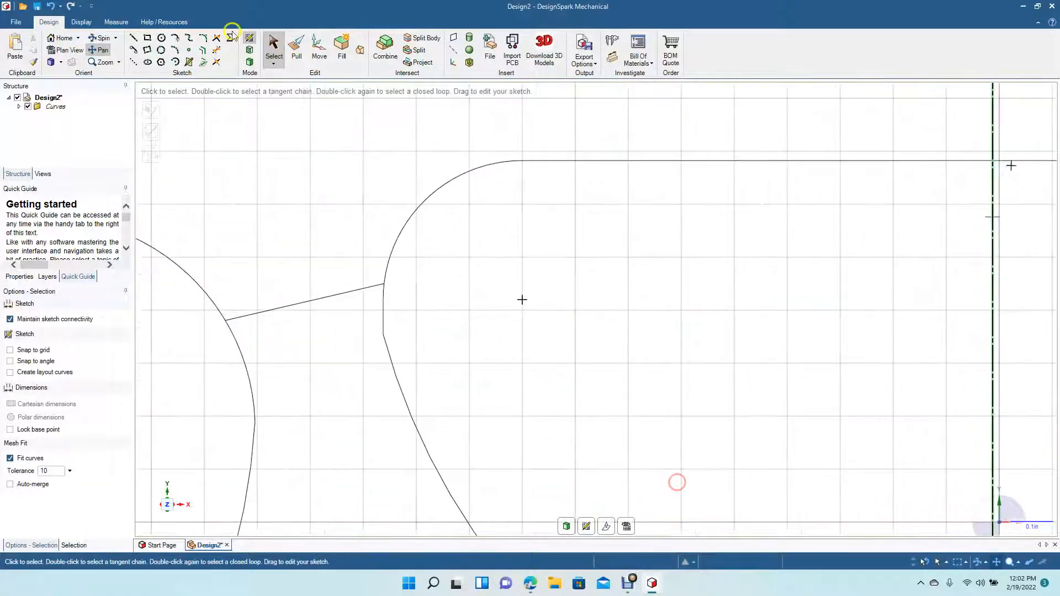
click(273, 47)
click(384, 310)
key(Delete)
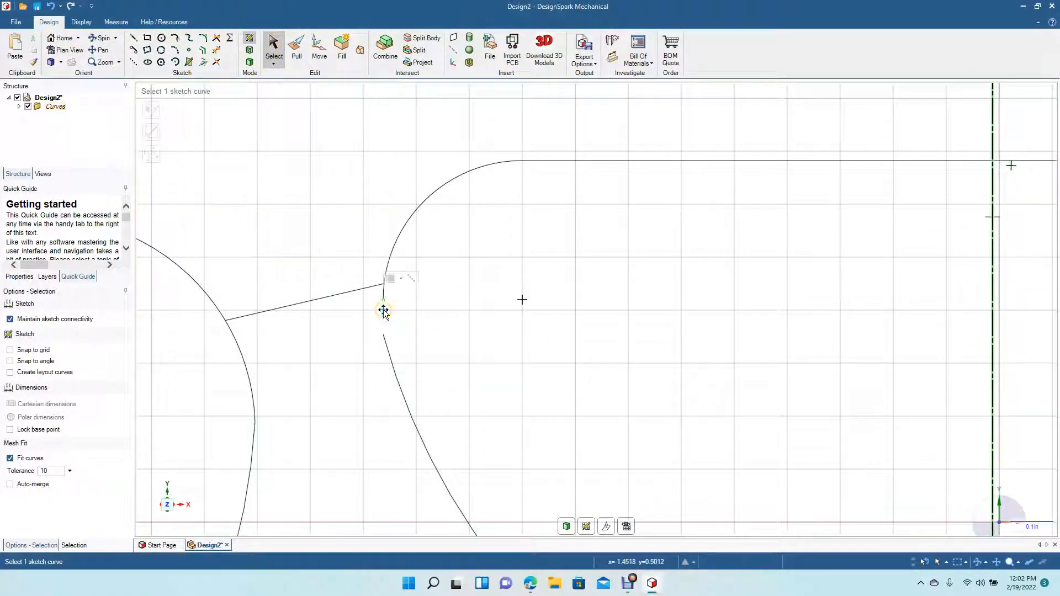
click(386, 299)
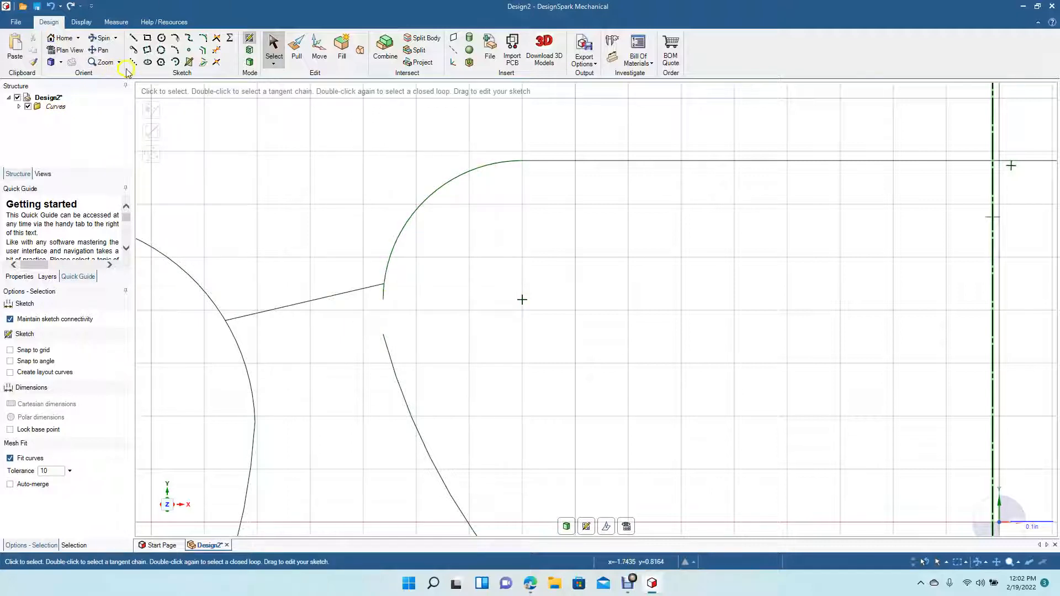
click(177, 51)
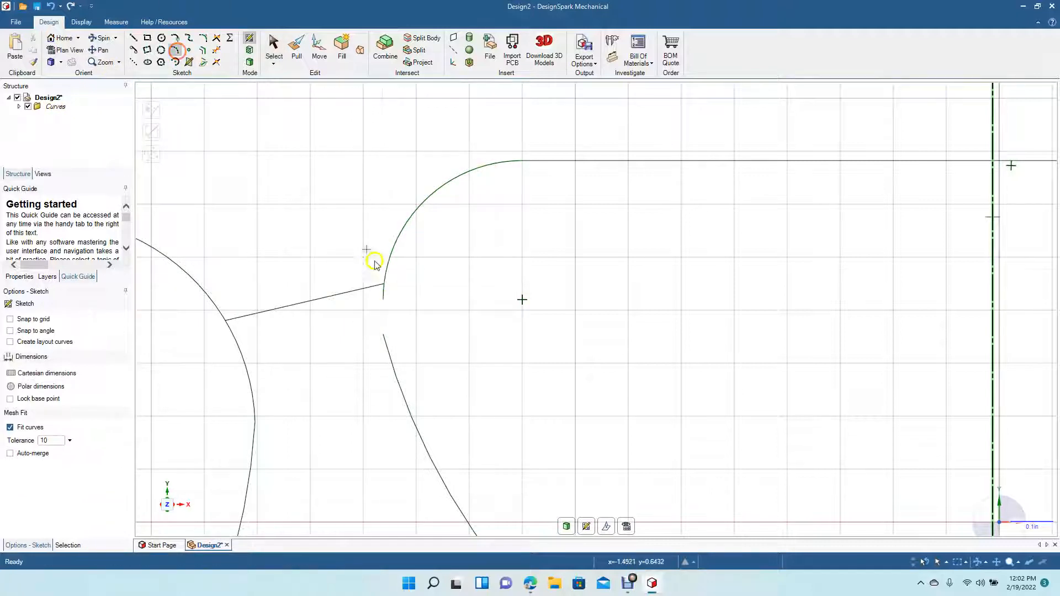
click(385, 300)
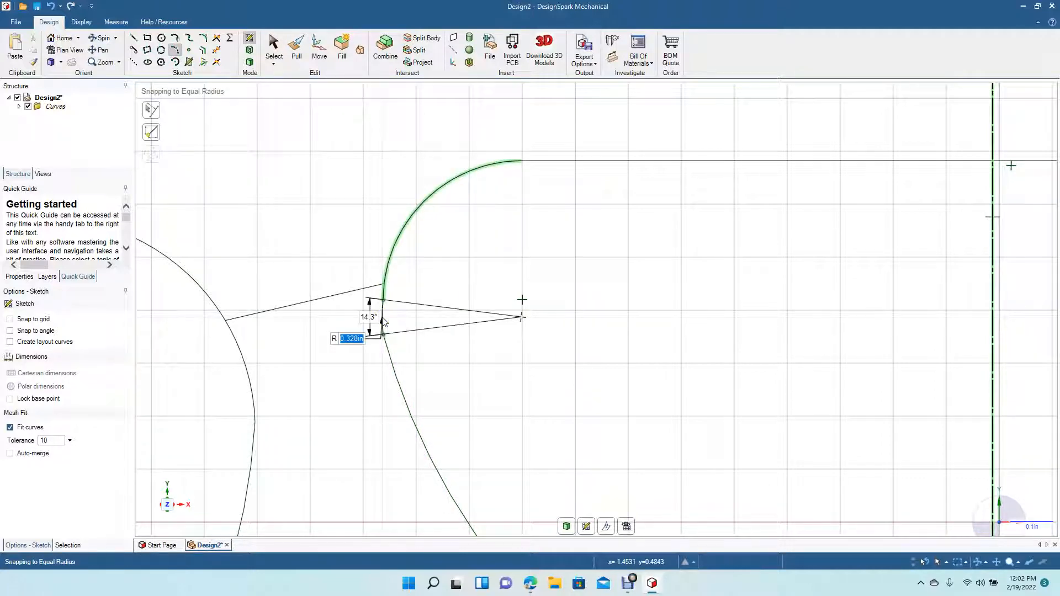
key(Escape)
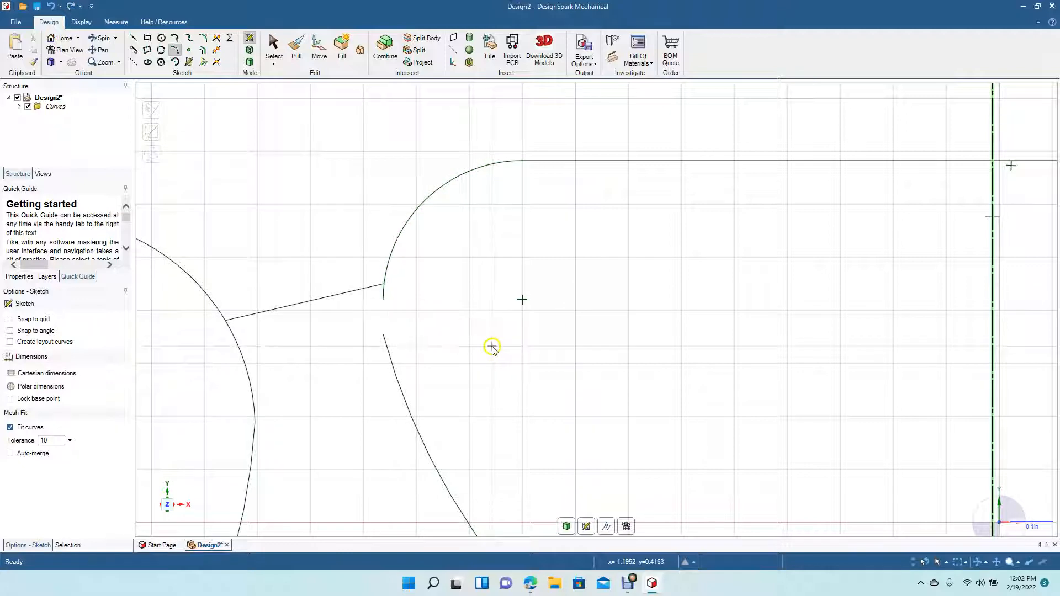
Sketch a tangent arc about 0.993 in in diameter from the opening's upper left corner arc to its lower arc and trim the leftover stub.
click(175, 39)
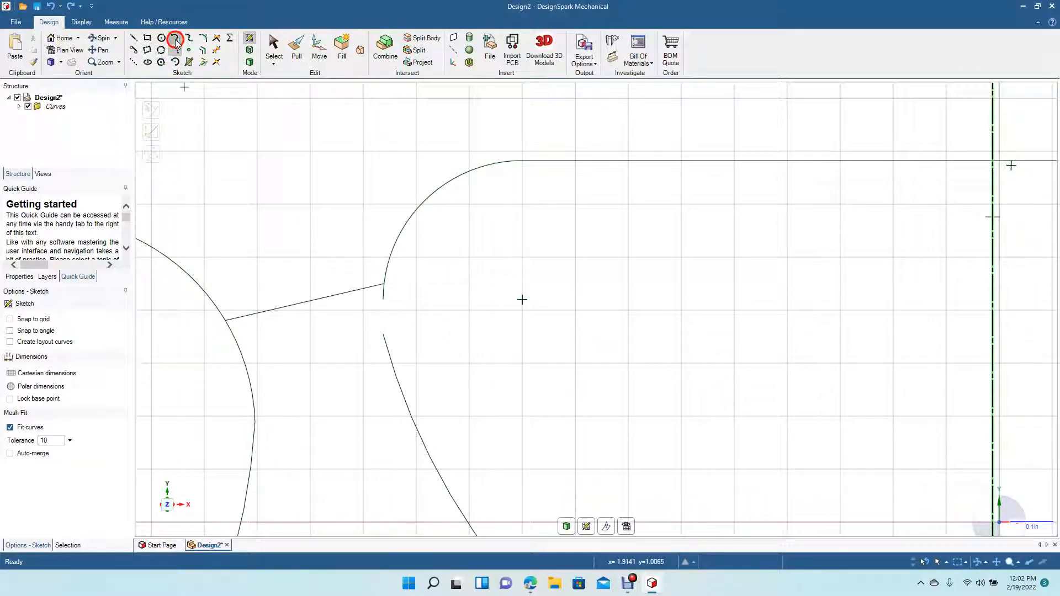
click(385, 294)
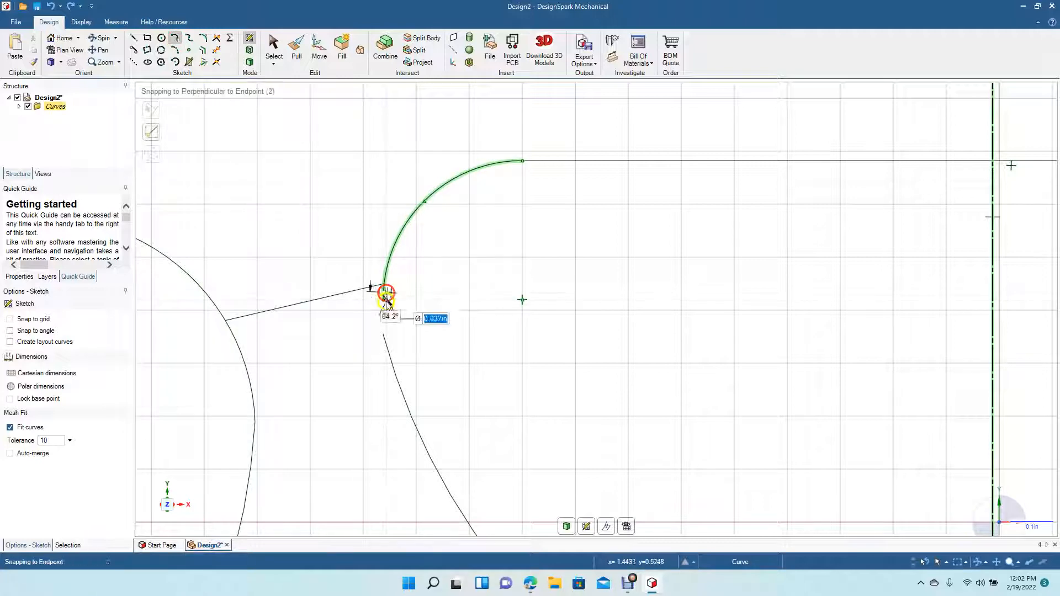
click(395, 370)
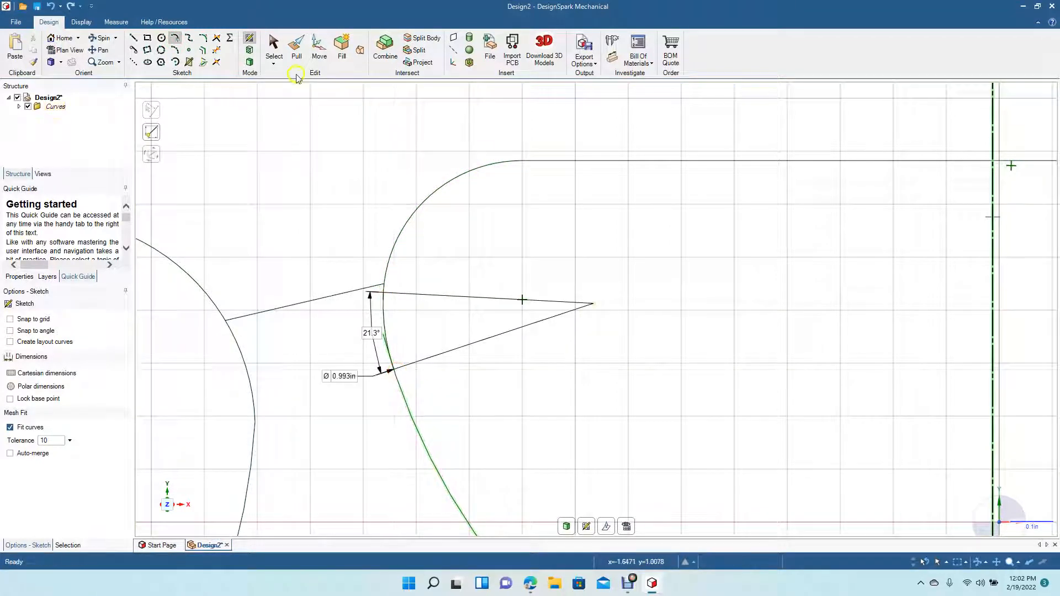
click(275, 49)
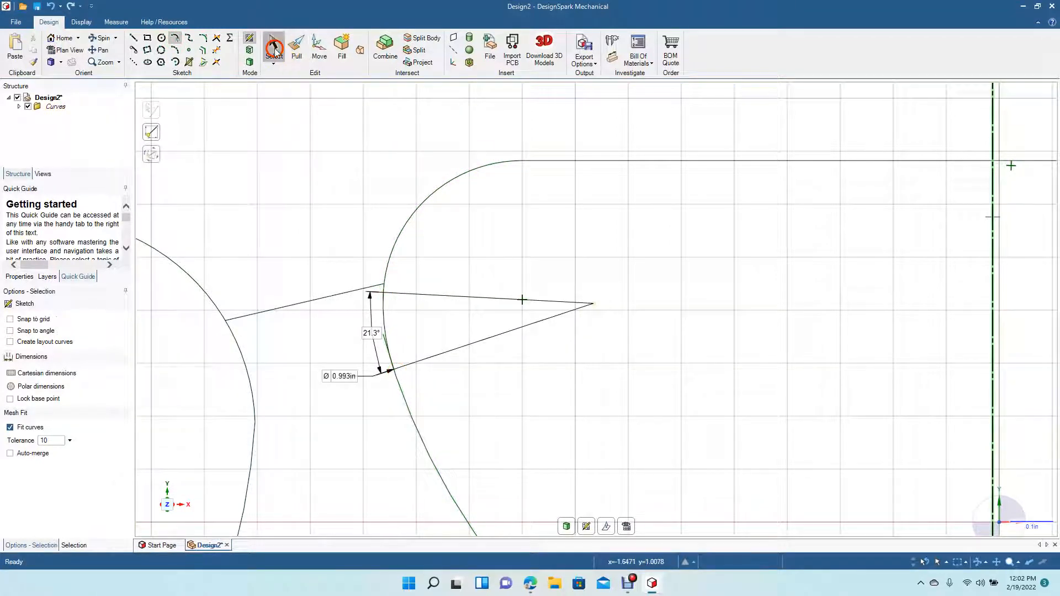
click(217, 50)
click(385, 342)
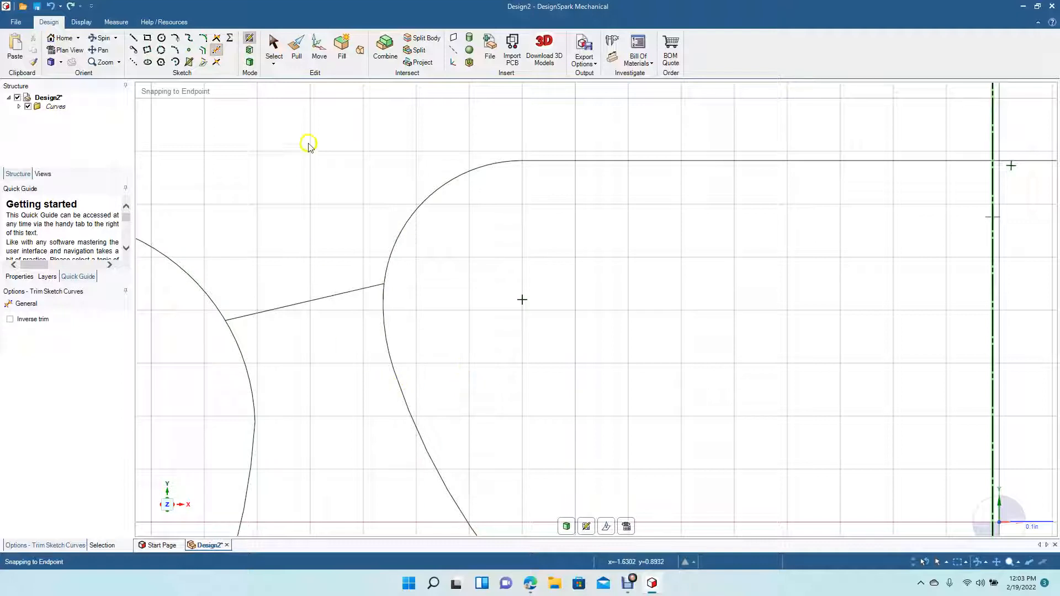
Round the joint between the two arcs of the left concave side to about 0.938 in diameter.
click(204, 39)
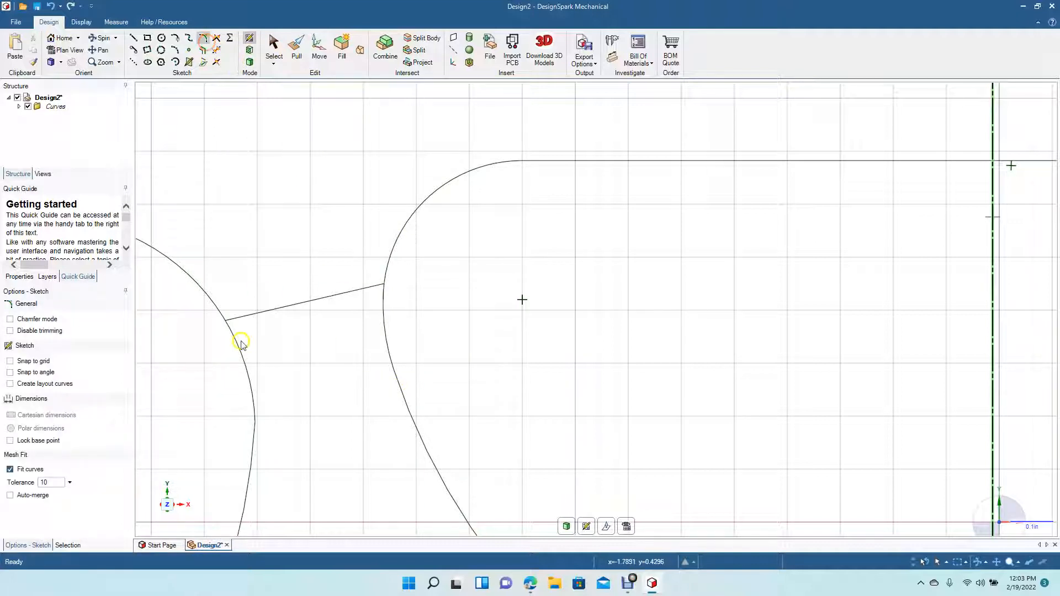
click(252, 391)
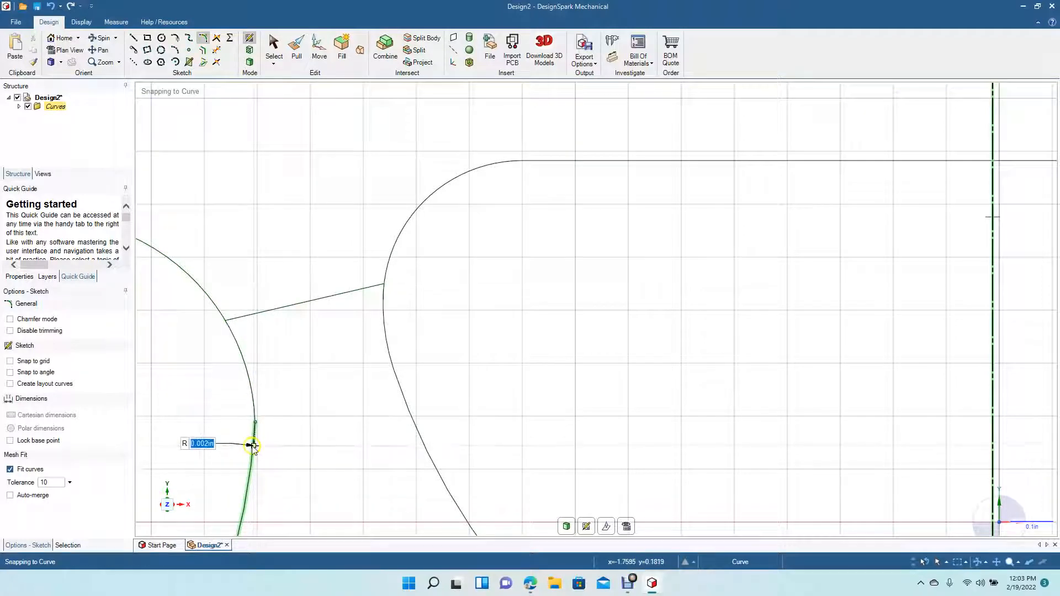
click(254, 445)
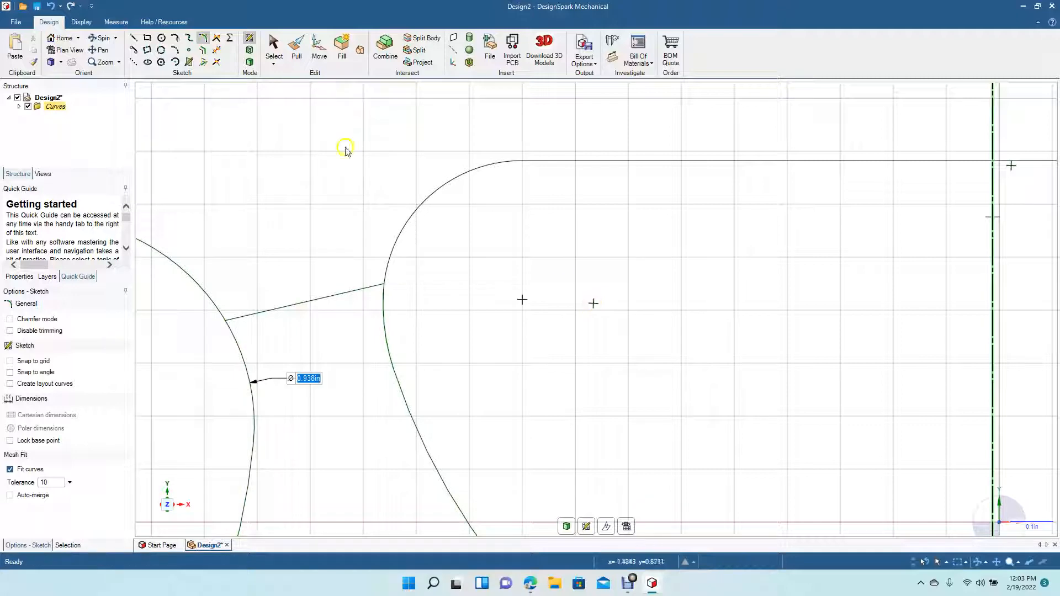
Delete the vertical mirror line through the center of the knife sketch.
click(101, 50)
mouse_move(505, 355)
mouse_down()
mouse_move(177, 341)
mouse_move(508, 391)
mouse_move(234, 381)
mouse_up()
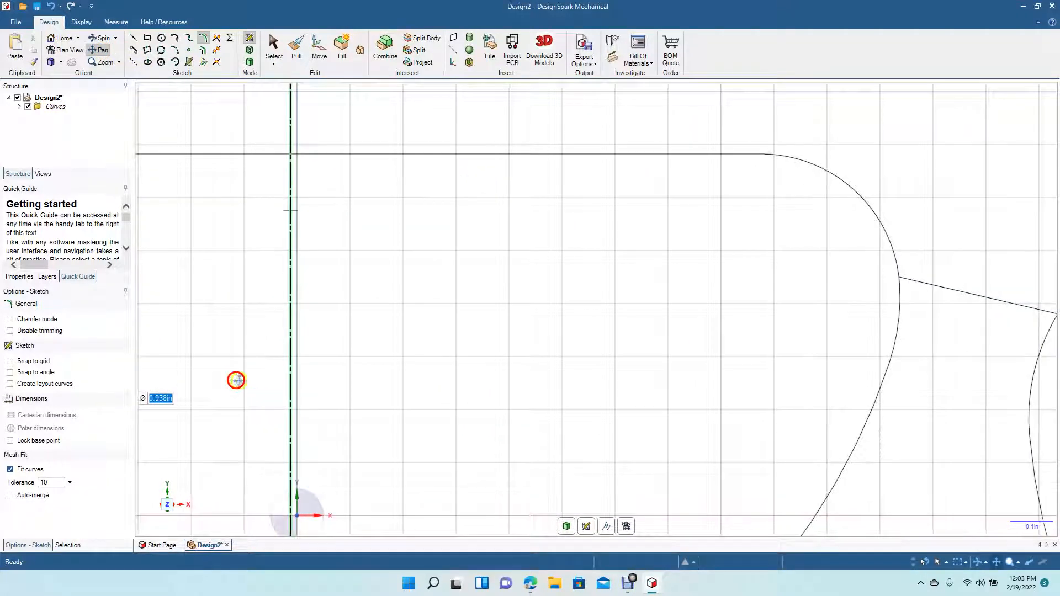
mouse_move(604, 371)
mouse_down()
mouse_move(551, 257)
mouse_move(599, 336)
mouse_move(690, 433)
mouse_up()
text(-)
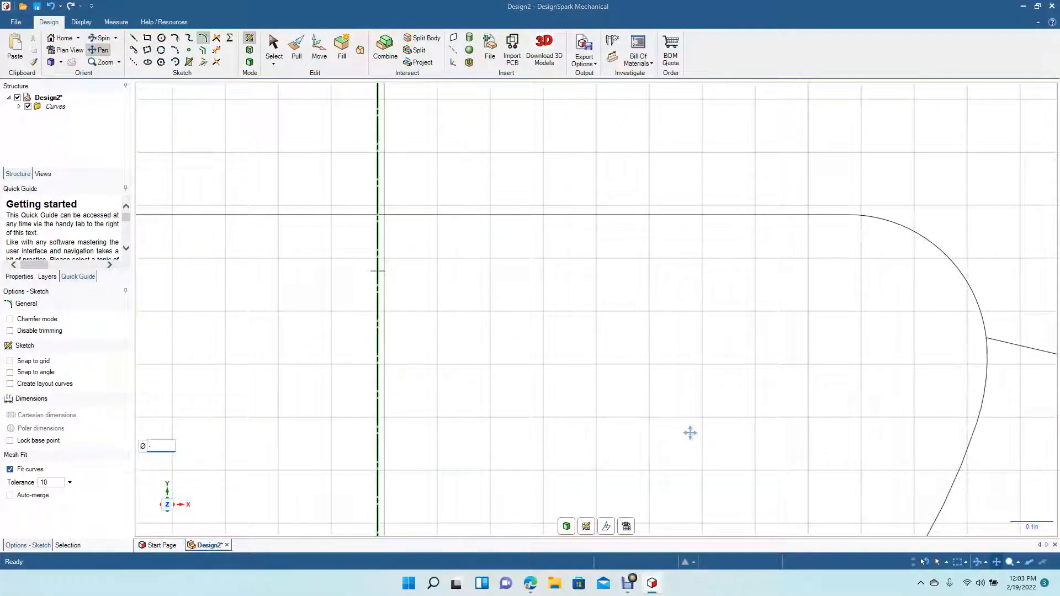
click(274, 52)
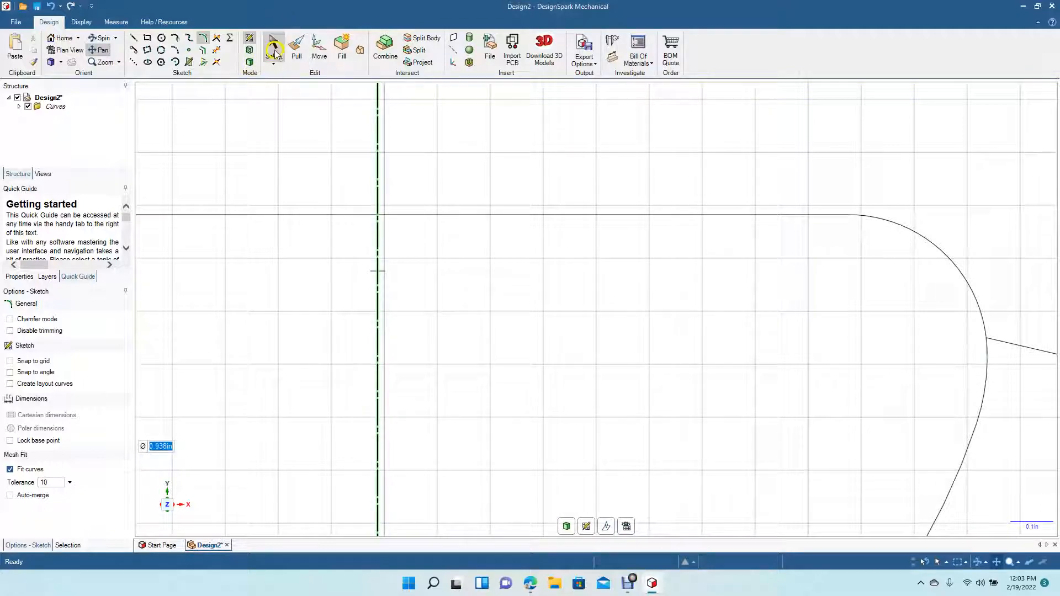
scroll(605, 400, down, 3)
scroll(604, 400, down, 3)
click(542, 336)
key(Delete)
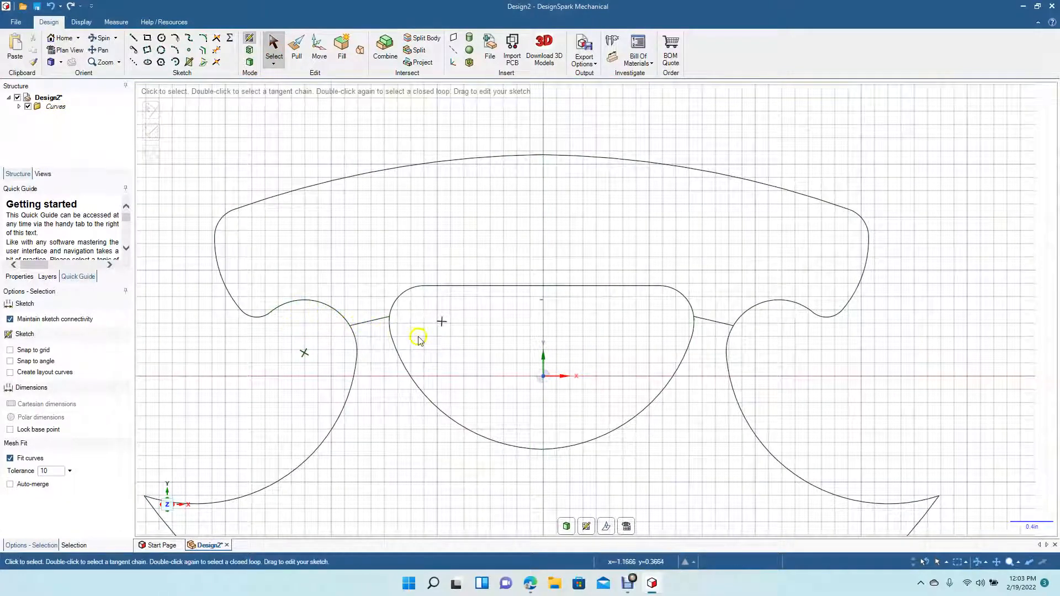
Thicken the blade face symmetrically to both sides with the Pull tool and set the distance to 0.3 in.
scroll(299, 213, down, 5)
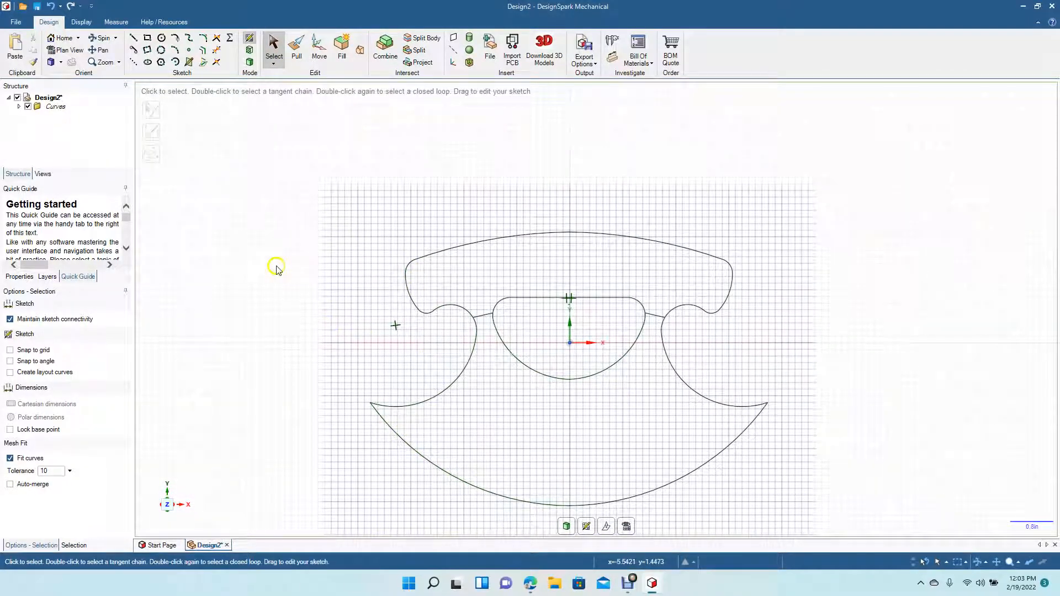
click(101, 37)
drag(348, 383, 312, 377)
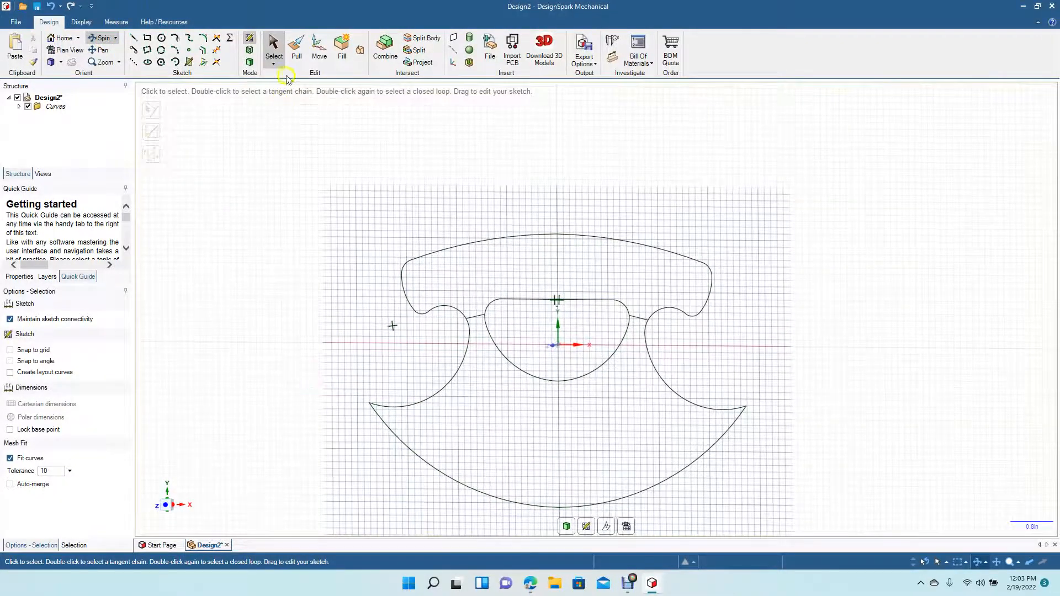
click(296, 49)
click(478, 406)
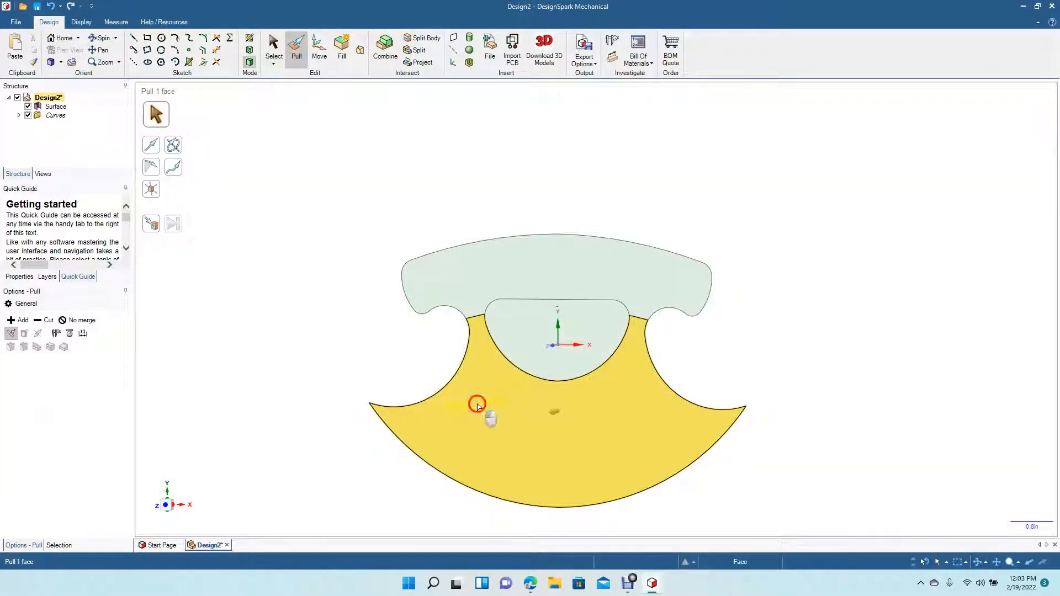
click(38, 334)
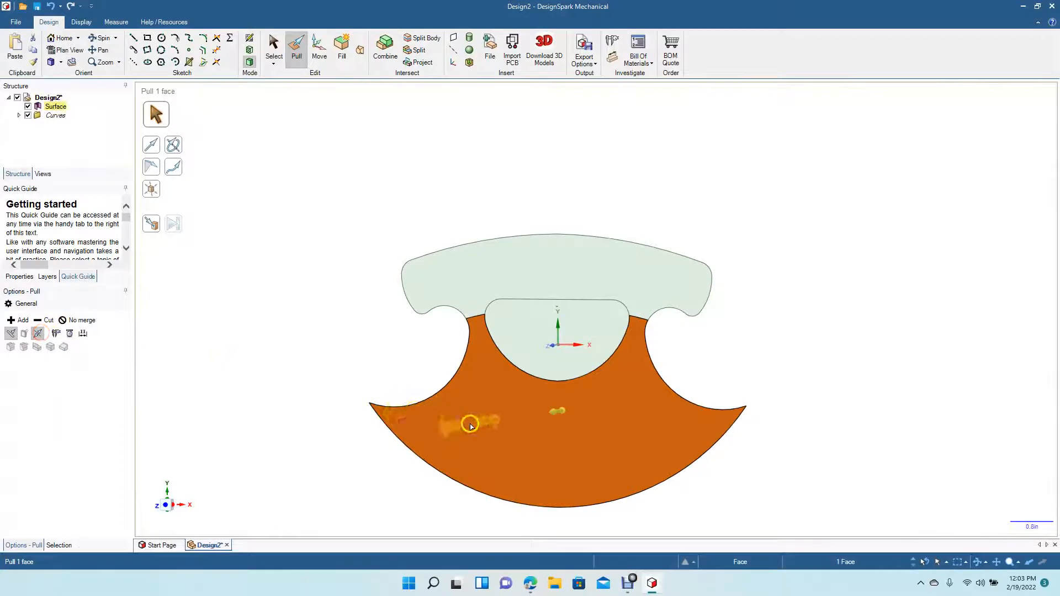
drag(472, 427, 470, 433)
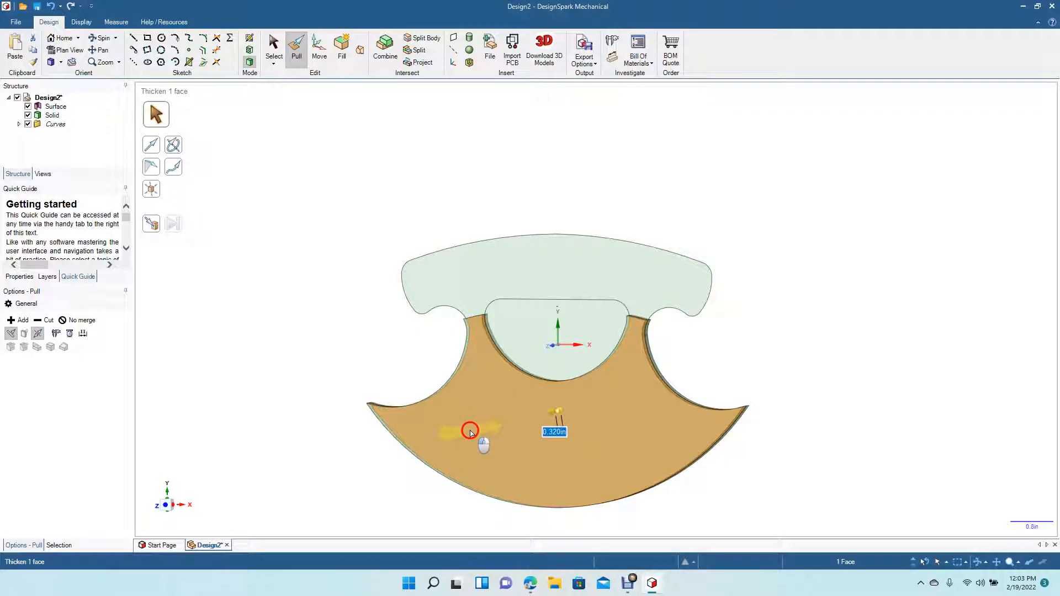
drag(470, 433, 471, 437)
drag(471, 437, 472, 438)
drag(471, 438, 472, 435)
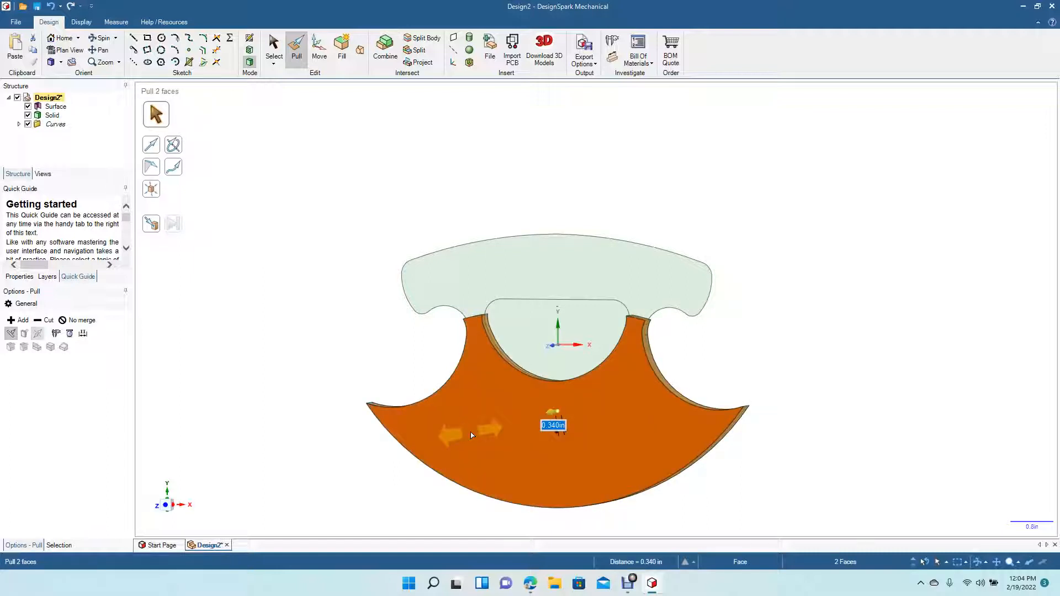
text(0)
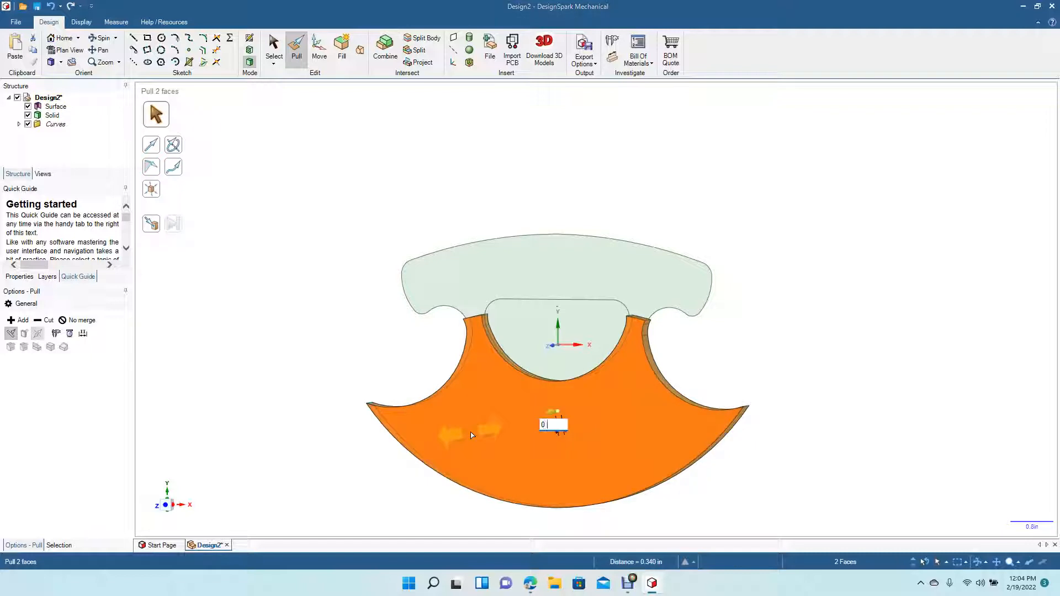
text(.3)
key(Return)
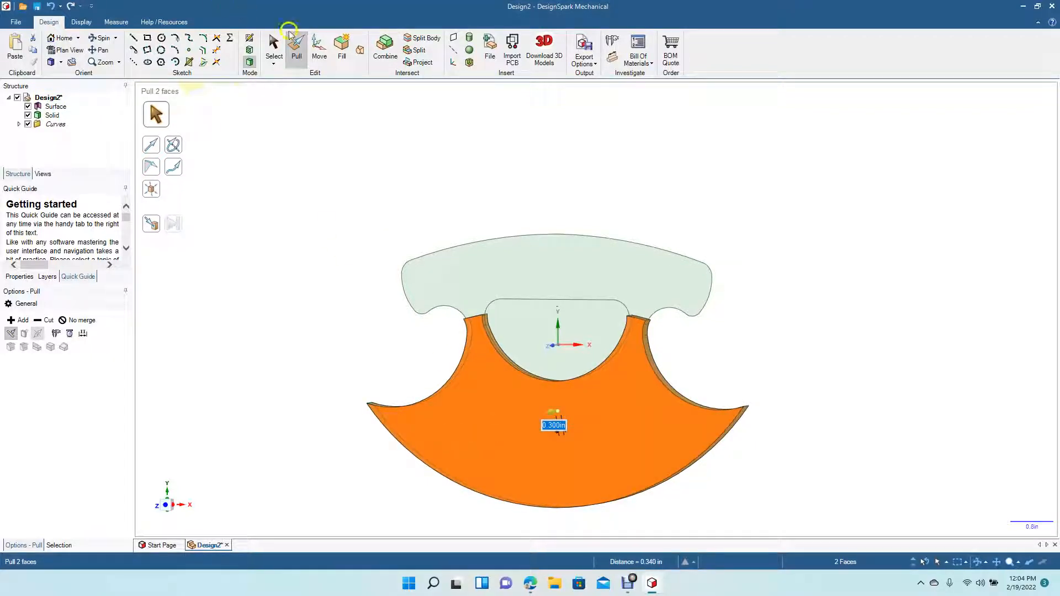
click(276, 44)
Thicken the handle face symmetrically to both sides with the Pull tool by about 0.7 in.
click(103, 39)
drag(310, 222, 275, 268)
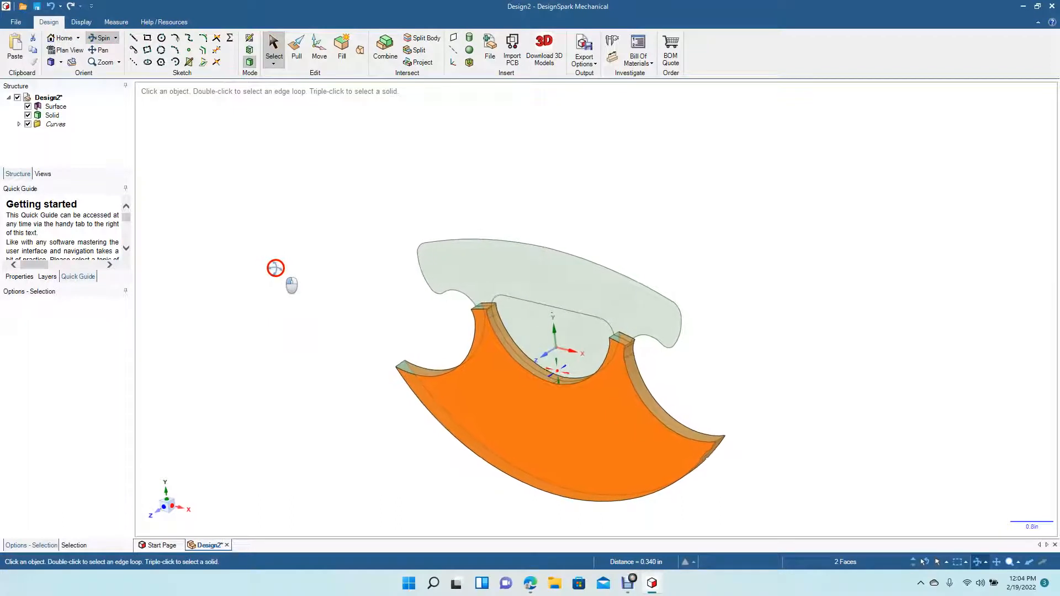
click(274, 49)
click(296, 136)
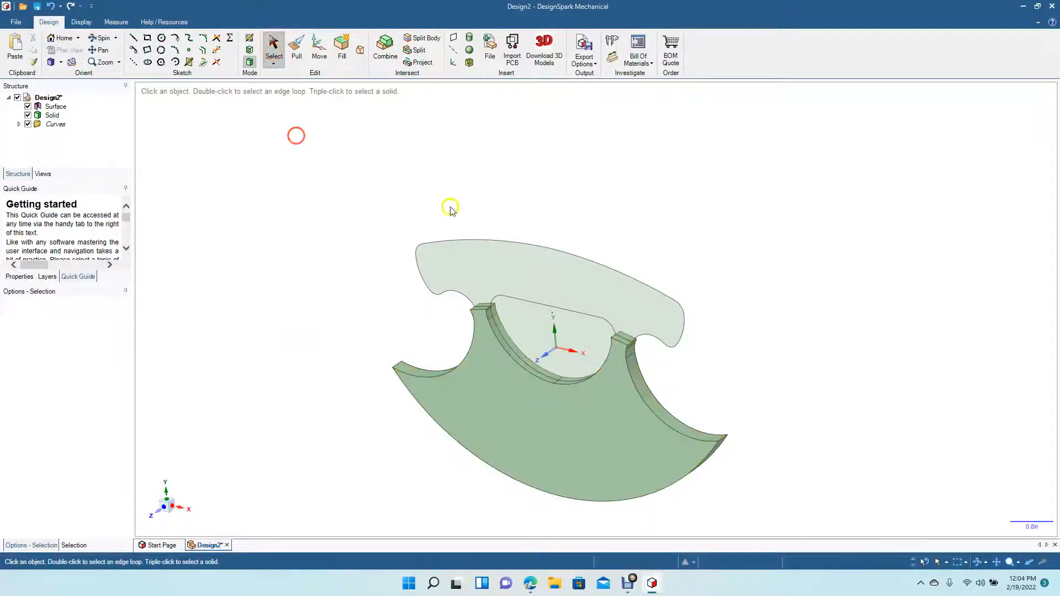
click(507, 268)
click(57, 300)
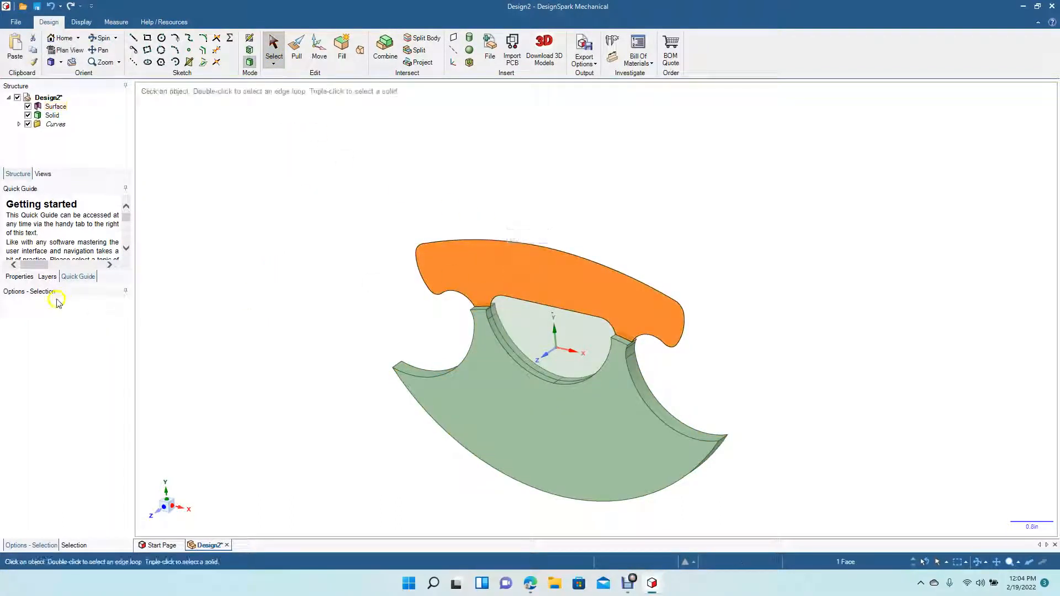
click(296, 49)
click(38, 335)
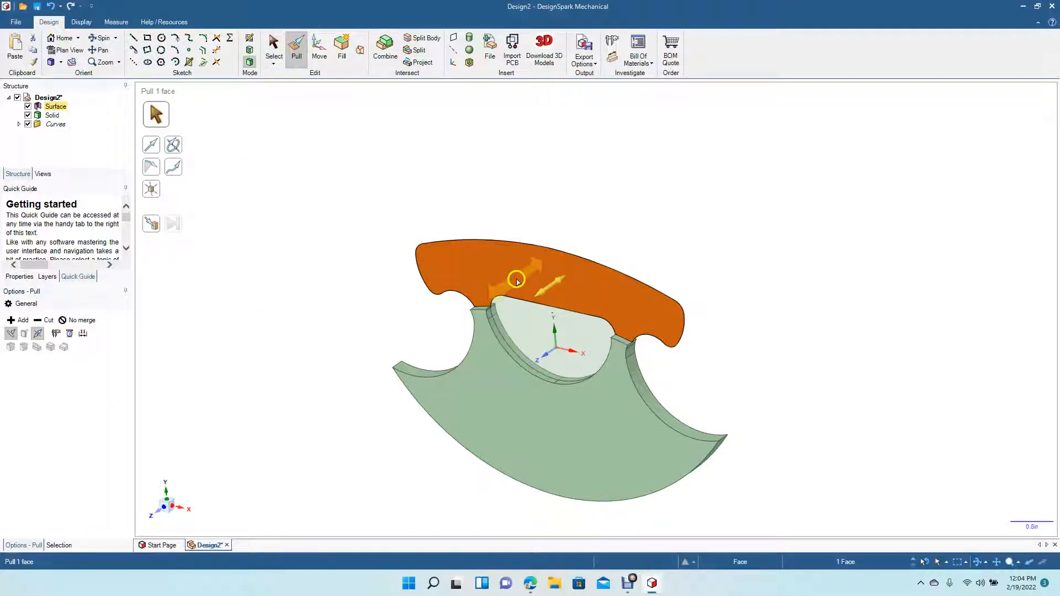
drag(517, 283, 509, 292)
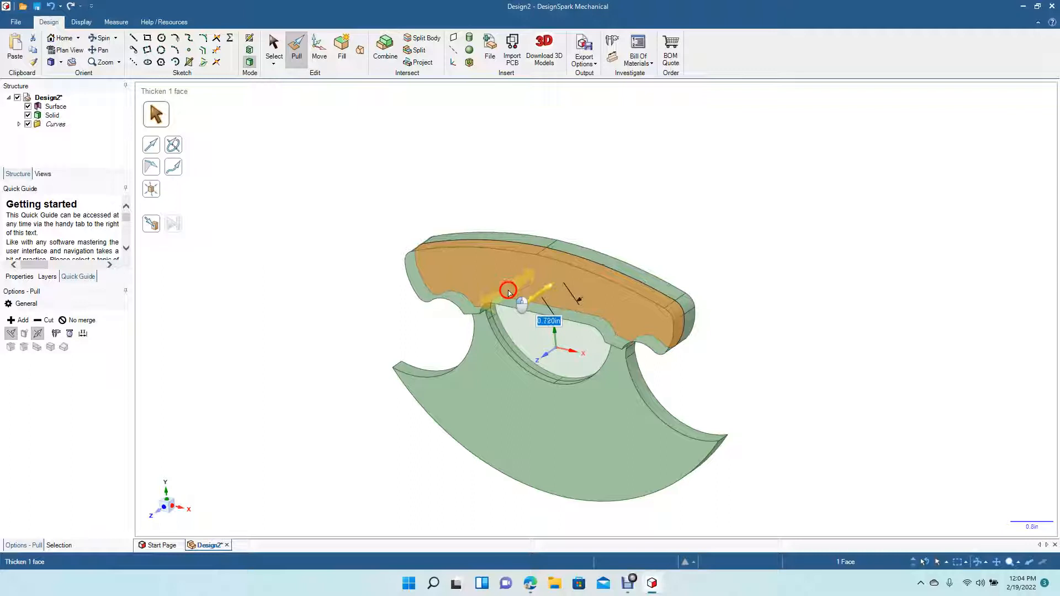
drag(509, 291, 506, 289)
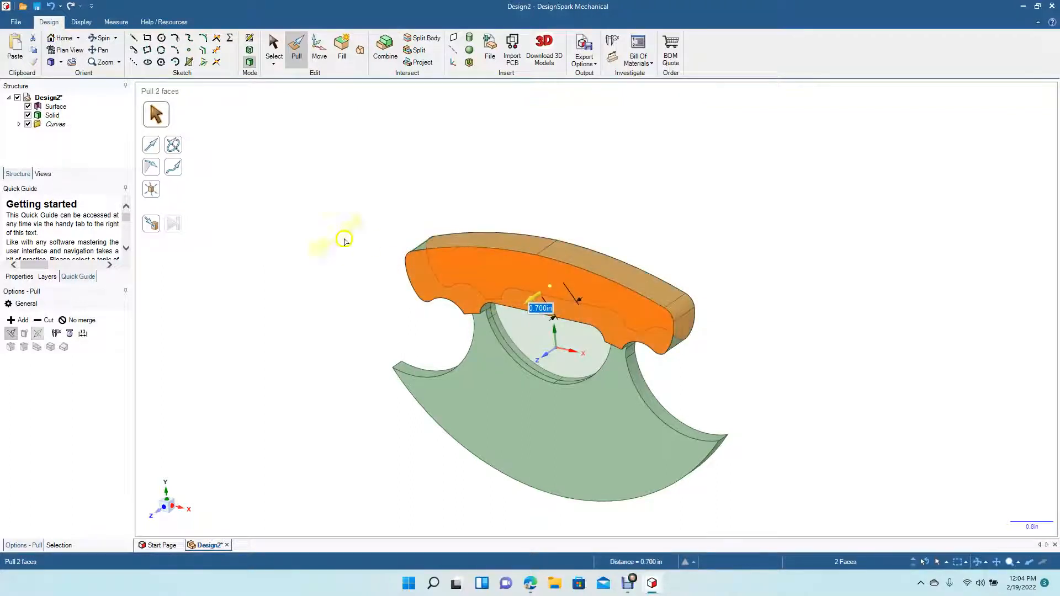
click(274, 49)
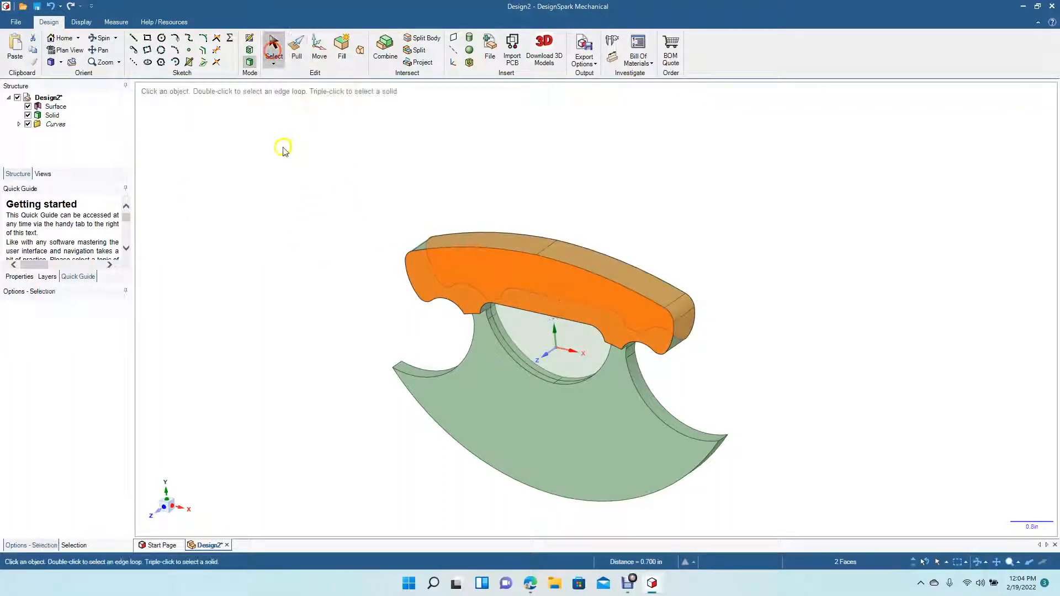
click(285, 167)
Delete the surface that fills the finger opening between the handle and the blade.
click(101, 38)
drag(270, 265, 284, 203)
click(271, 55)
click(524, 335)
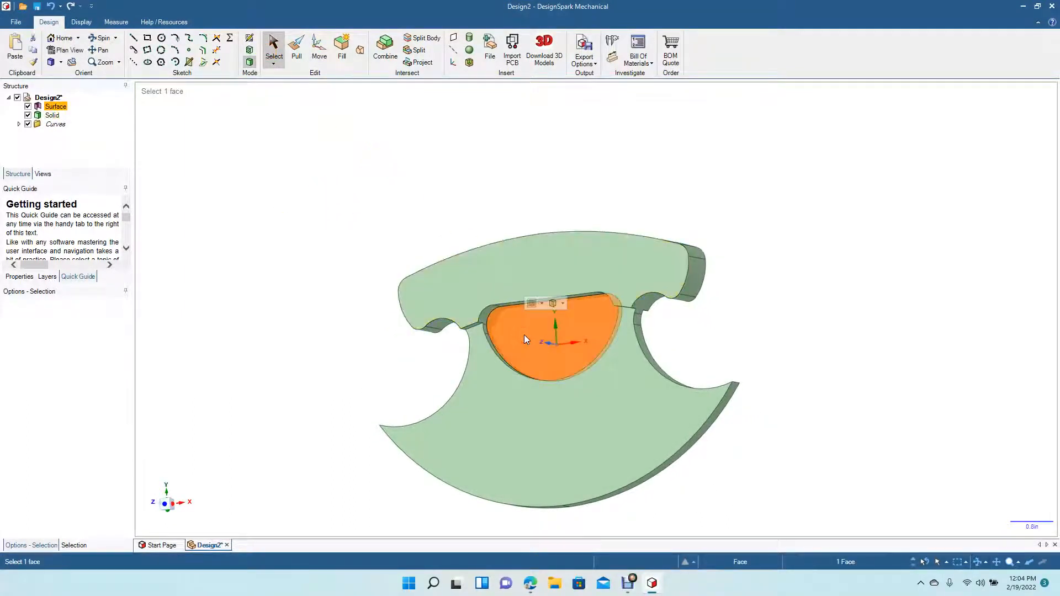
key(Delete)
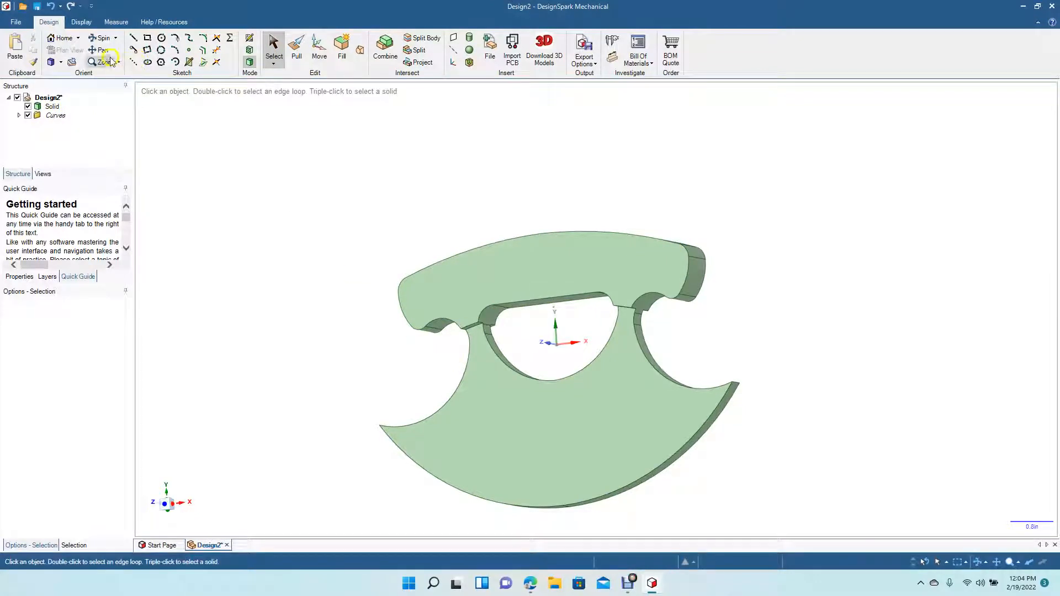
Chamfer the two curved cutting-edge segments on one face of the blade by about 0.16 in.
drag(275, 374, 309, 326)
click(297, 57)
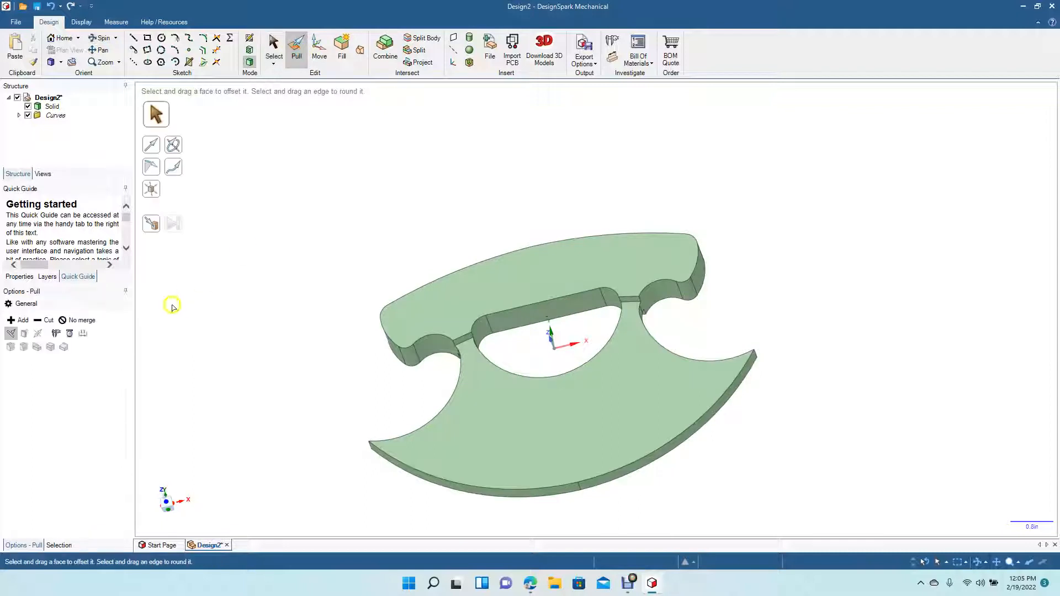
click(407, 463)
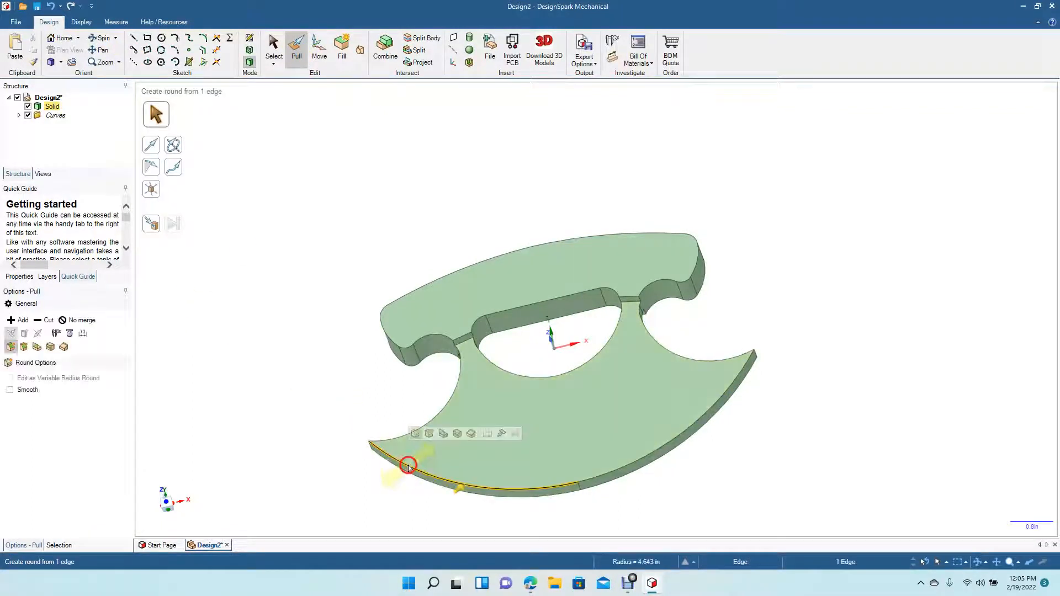
ctrl+click(603, 477)
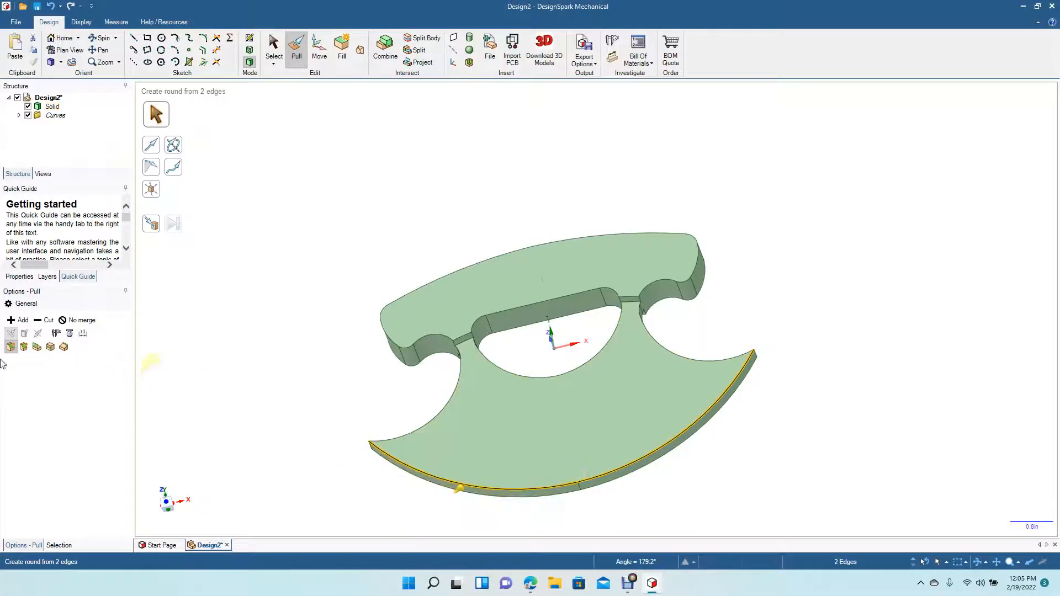
click(22, 348)
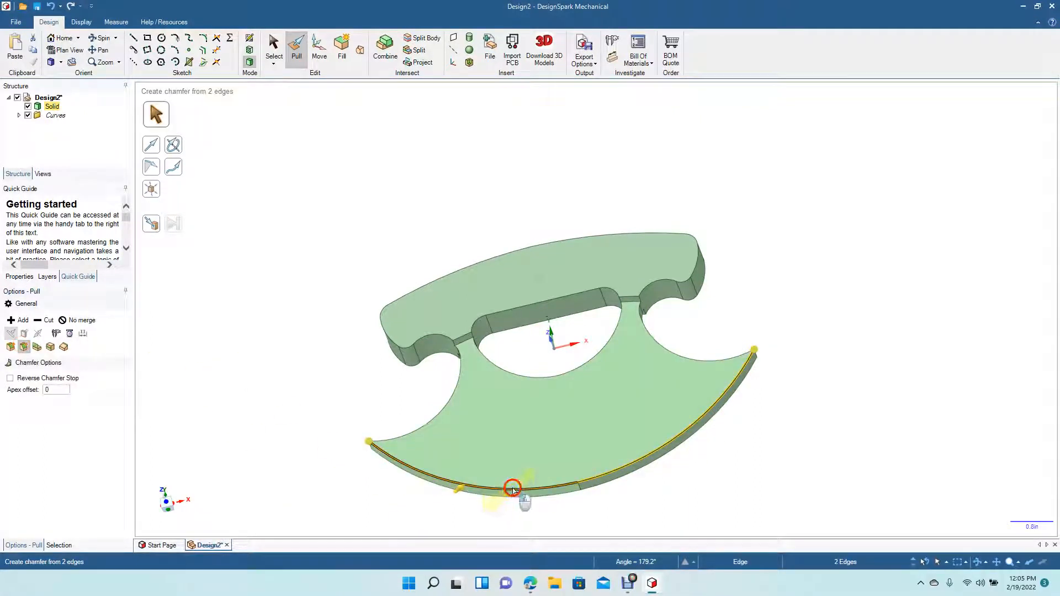
drag(512, 490, 519, 486)
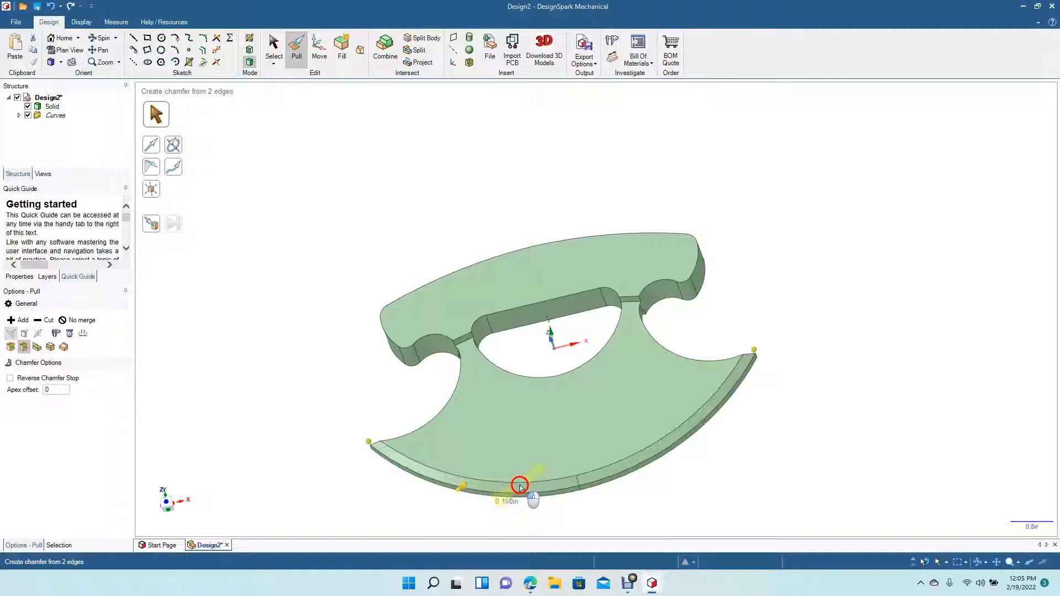
drag(520, 486, 520, 486)
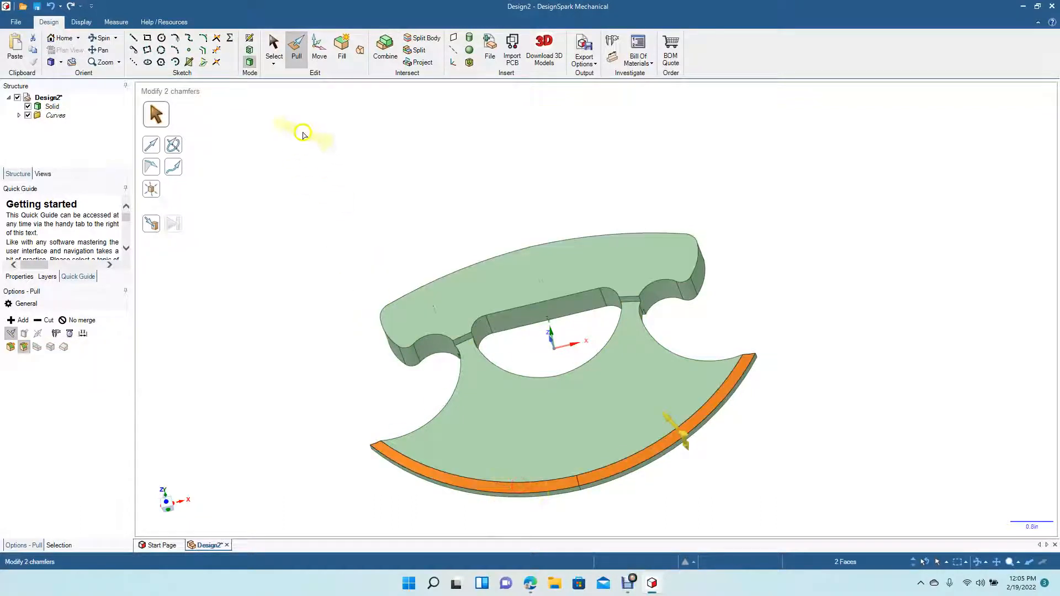
click(276, 56)
click(316, 136)
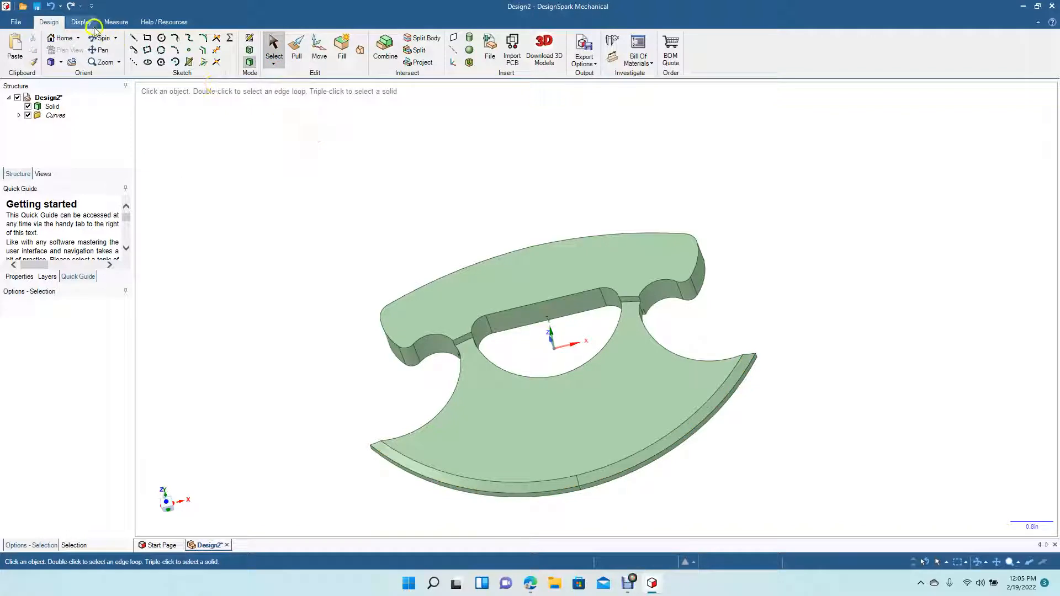
Chamfer the two matching curved cutting-edge segments on the opposite face of the blade.
drag(558, 356, 474, 154)
key(Escape)
click(293, 47)
click(563, 225)
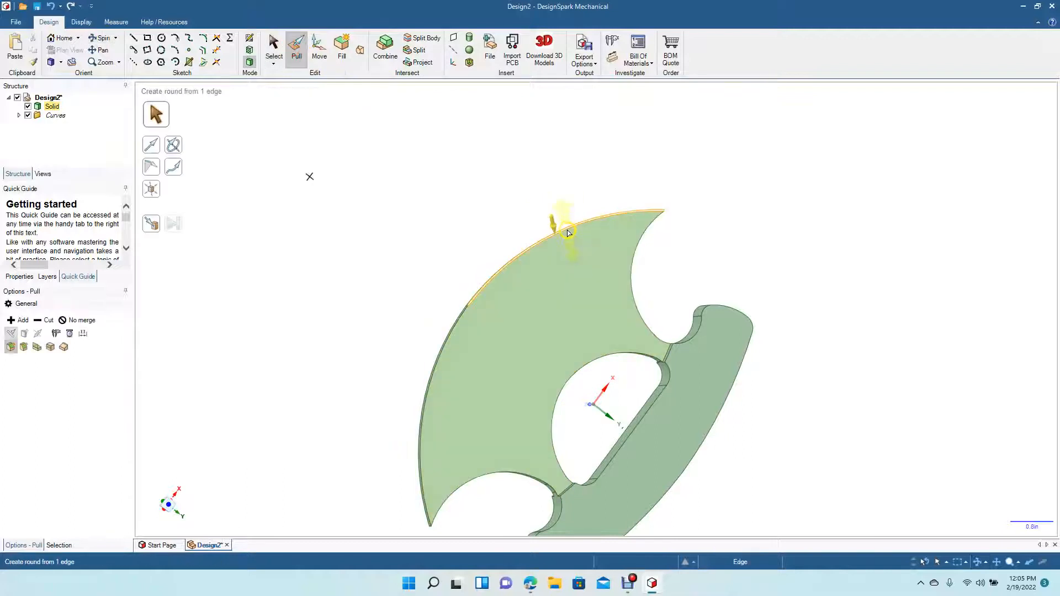
ctrl+click(434, 376)
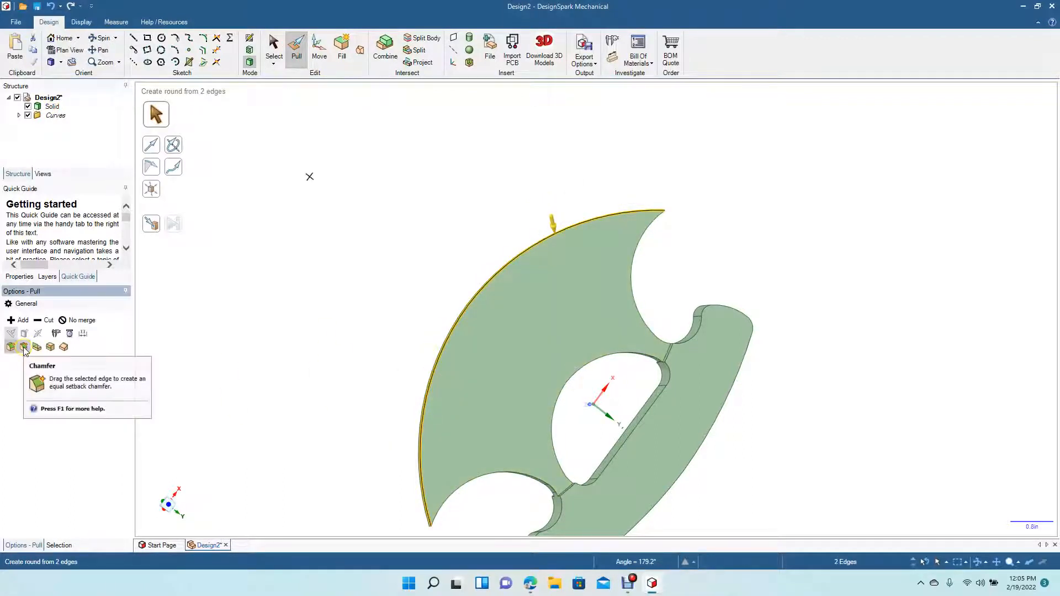
click(25, 349)
drag(445, 346, 463, 356)
click(273, 57)
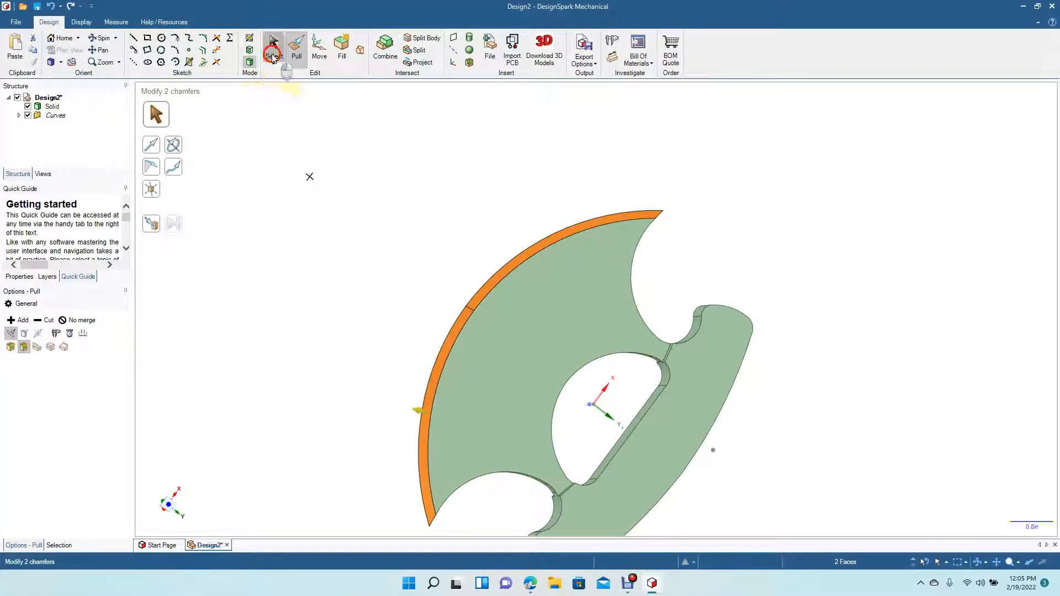
Examine the chamfered cutting edge and the adjoining blade surfaces from both sides of the knife.
click(440, 450)
click(644, 278)
click(628, 293)
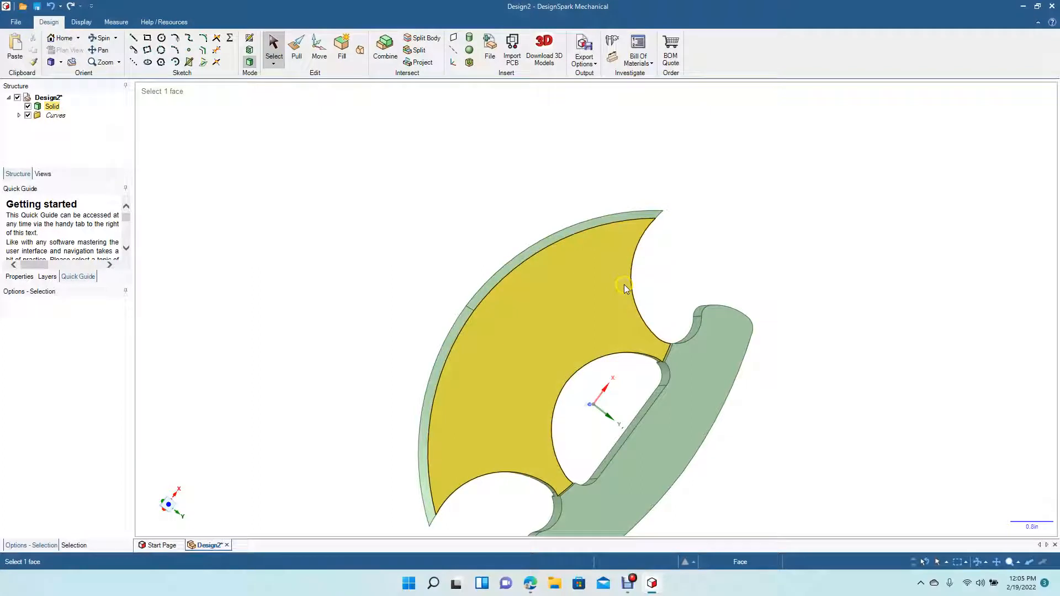
click(641, 280)
click(525, 284)
click(504, 280)
click(521, 263)
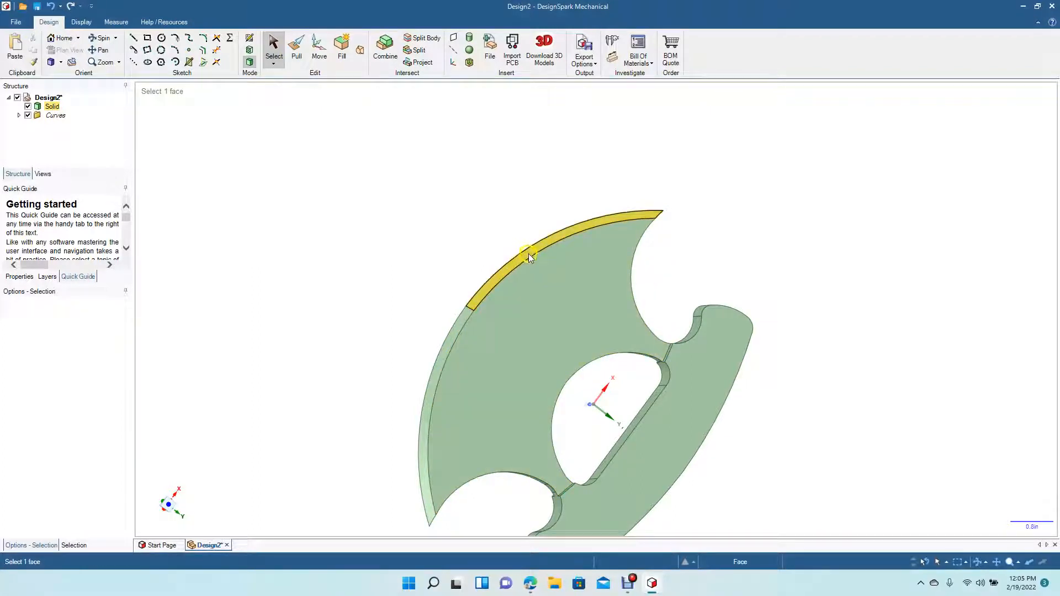
click(485, 280)
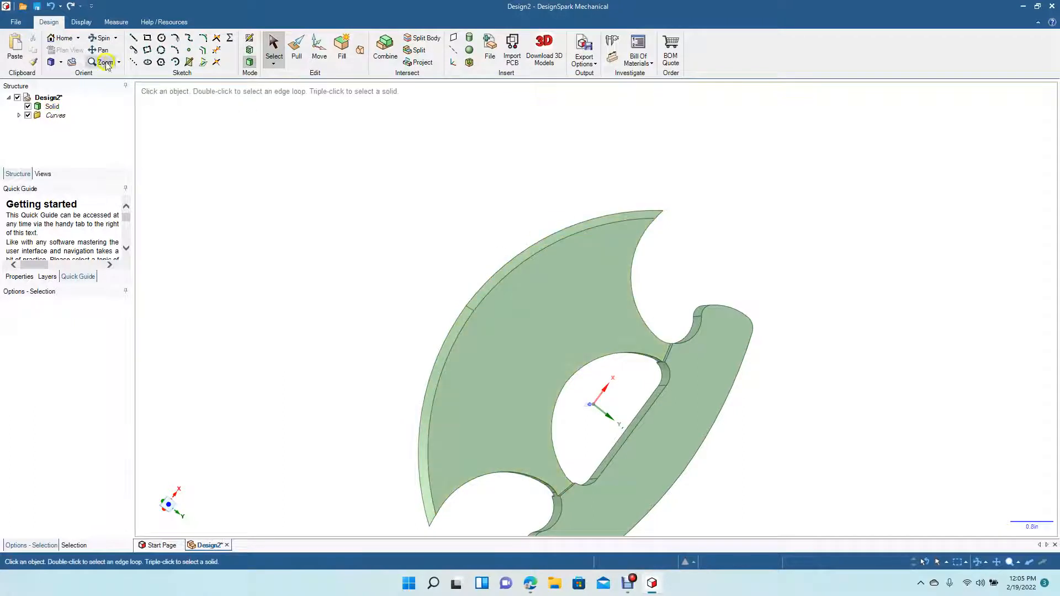
click(100, 39)
drag(370, 248, 718, 288)
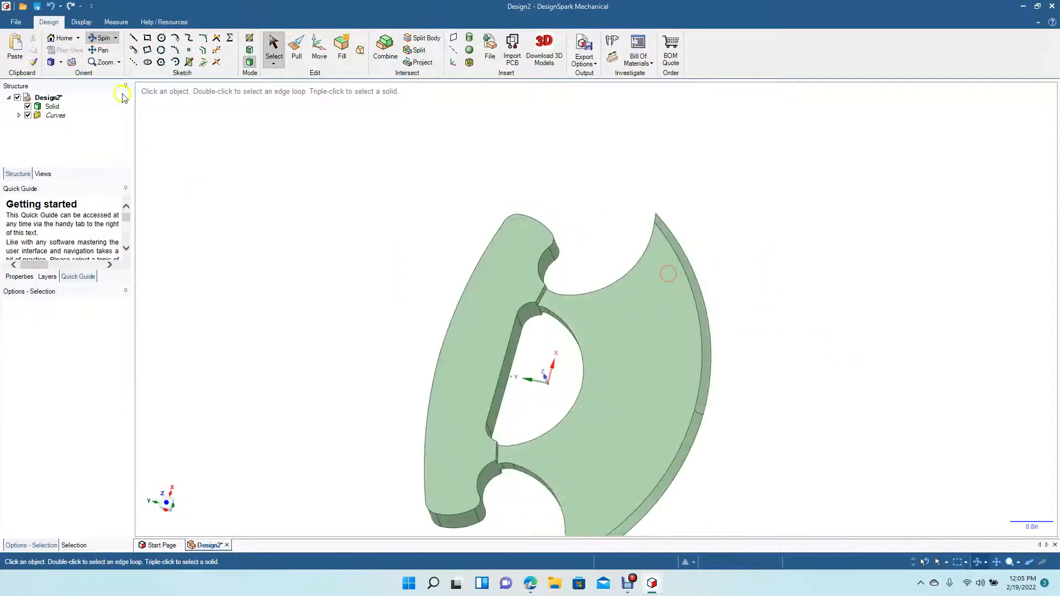
Round the complete outline edge loop of the handle on one face with a 0.100 in radius.
click(60, 61)
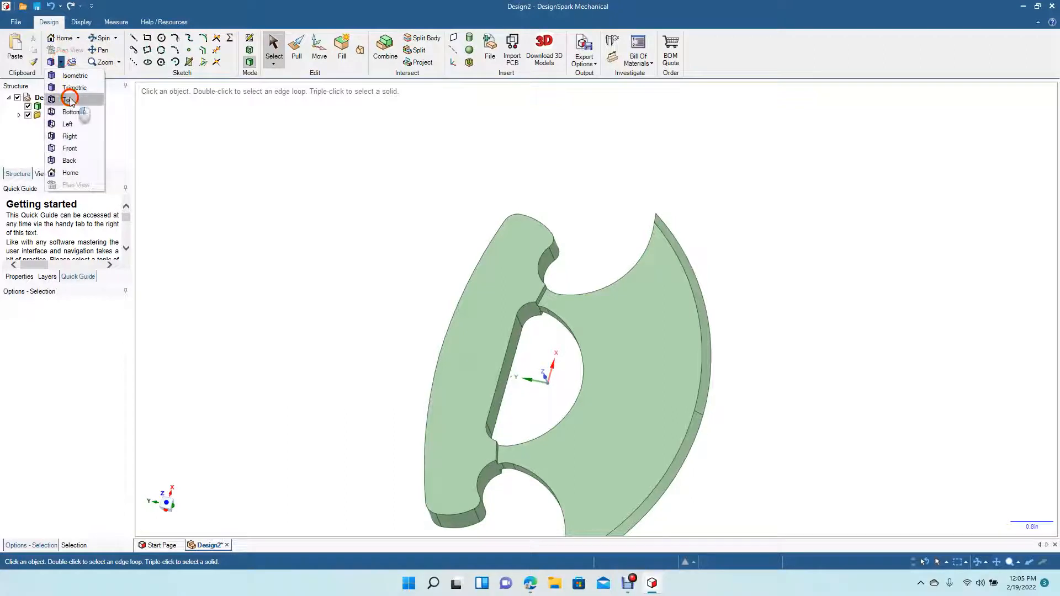
click(71, 100)
click(100, 40)
drag(213, 166, 291, 139)
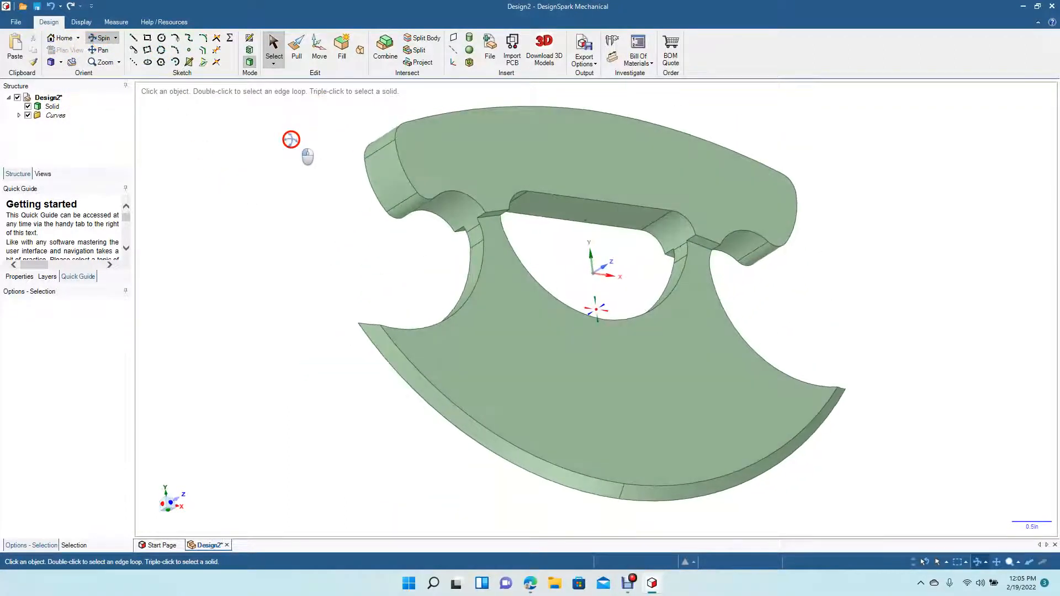
click(293, 44)
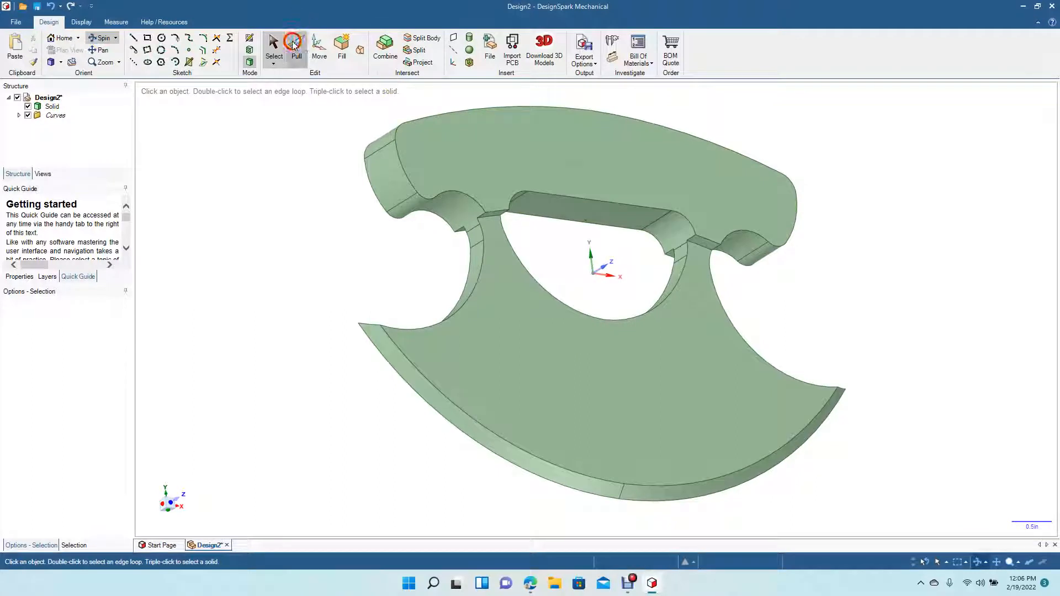
click(402, 167)
double_click(402, 166)
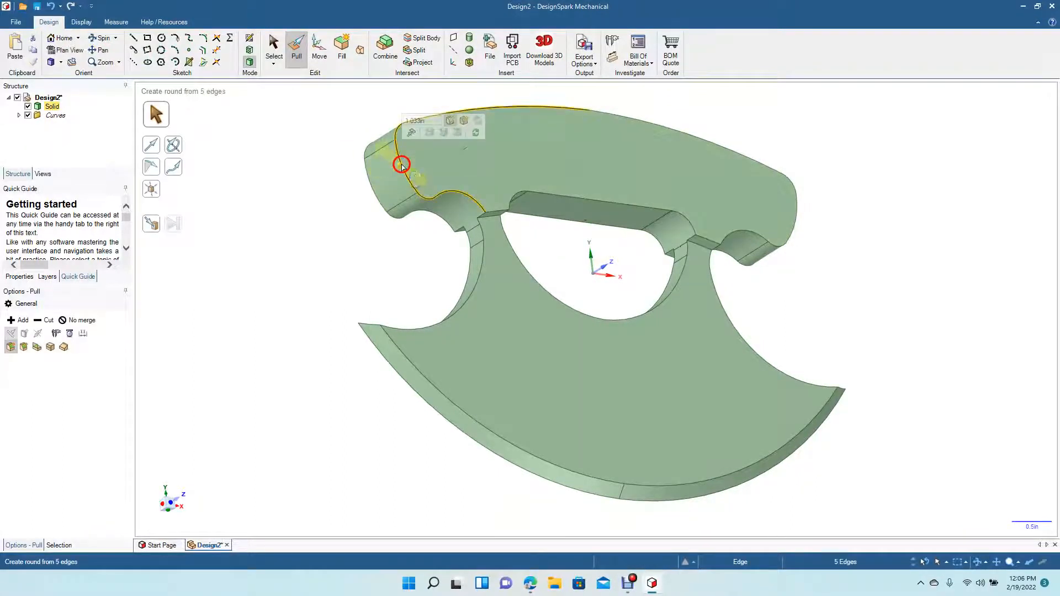
mouse_move(403, 168)
mouse_down()
mouse_move(428, 172)
mouse_move(408, 180)
mouse_move(372, 170)
mouse_move(378, 176)
mouse_up()
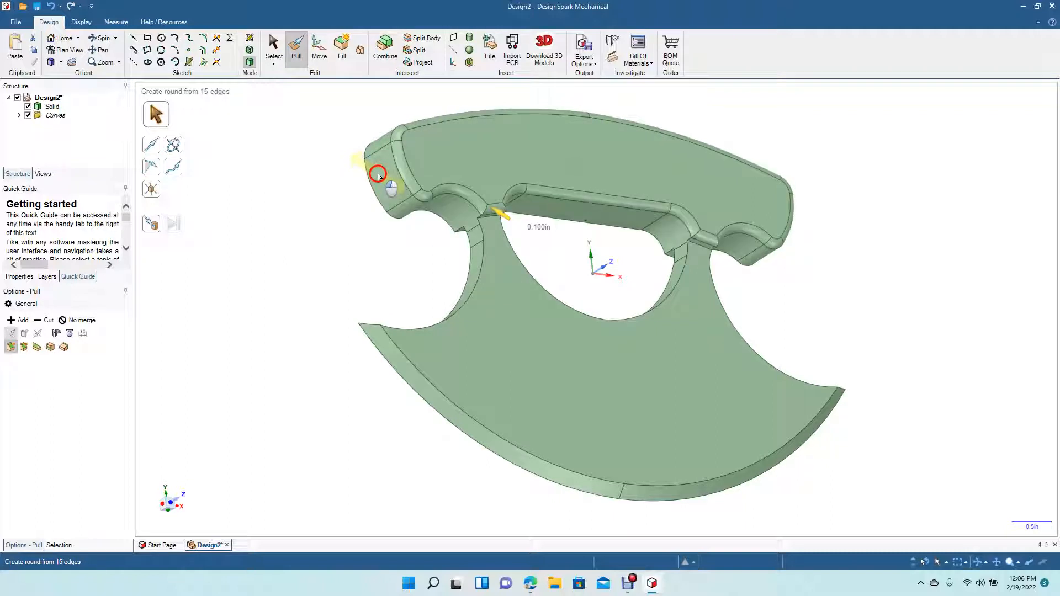
drag(379, 177, 379, 174)
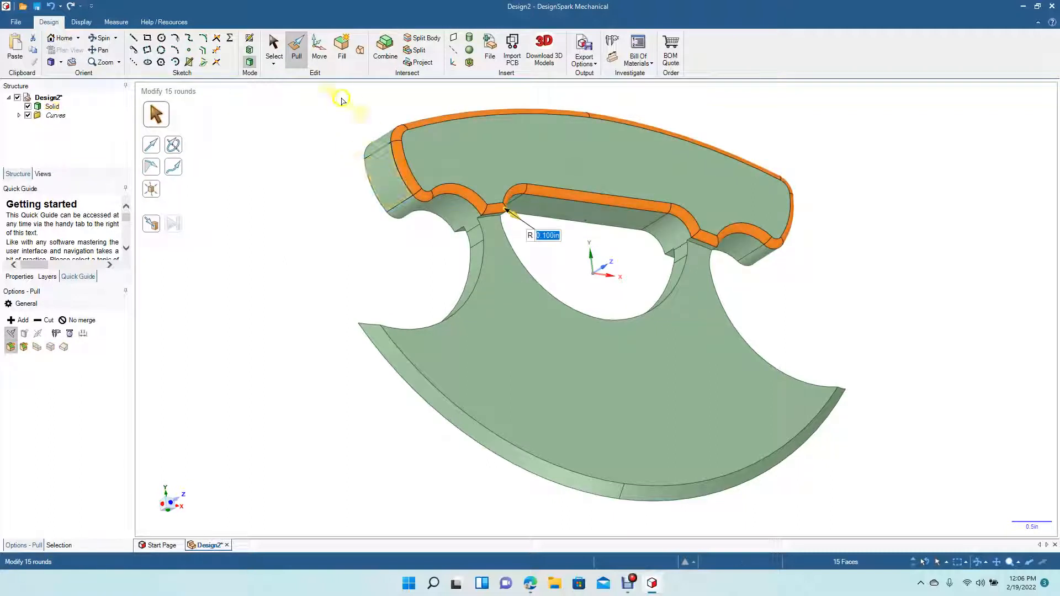
click(274, 49)
click(302, 319)
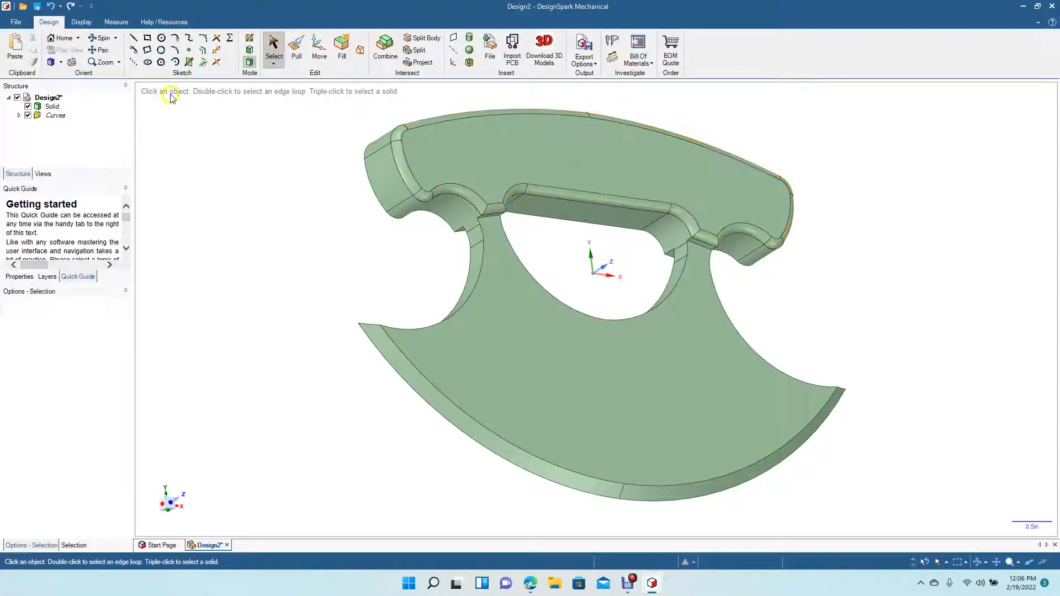
Round the handle's full outline edge loop on the opposite face with a 0.100 in radius.
click(95, 40)
drag(239, 165, 435, 170)
click(296, 49)
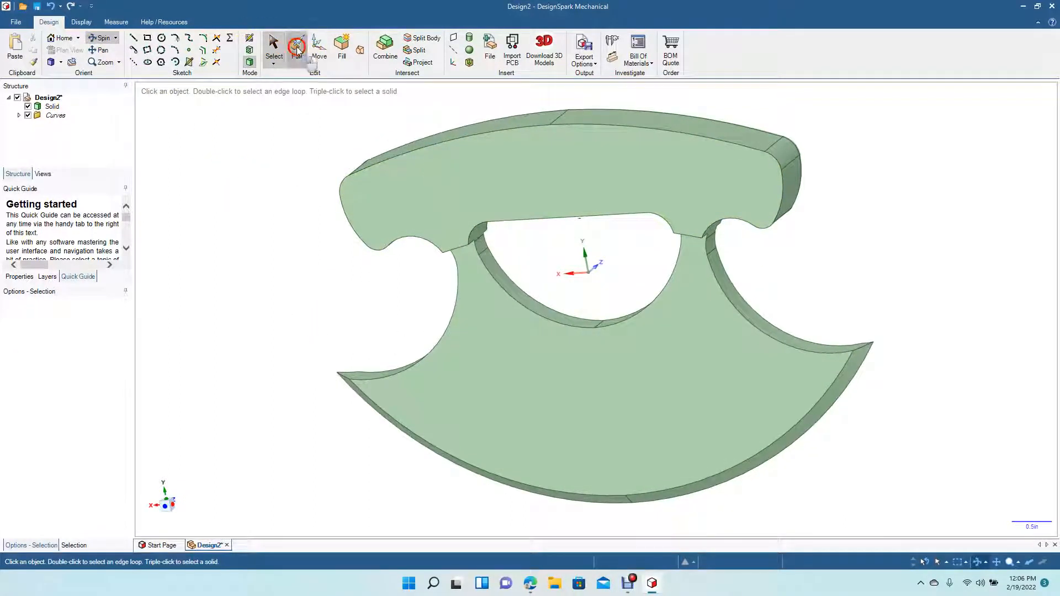
click(539, 160)
click(517, 133)
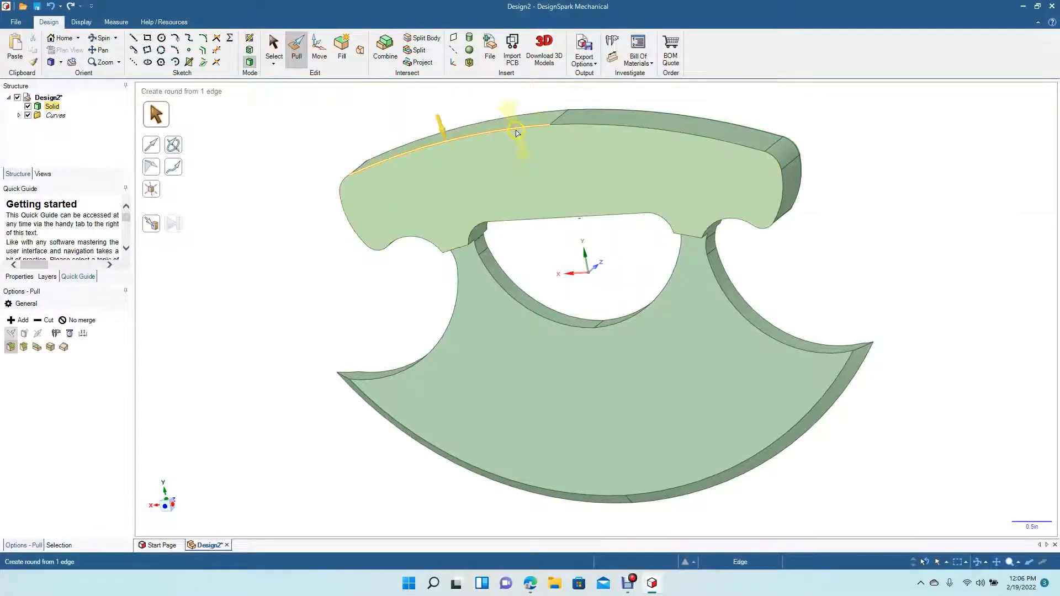
double_click(517, 133)
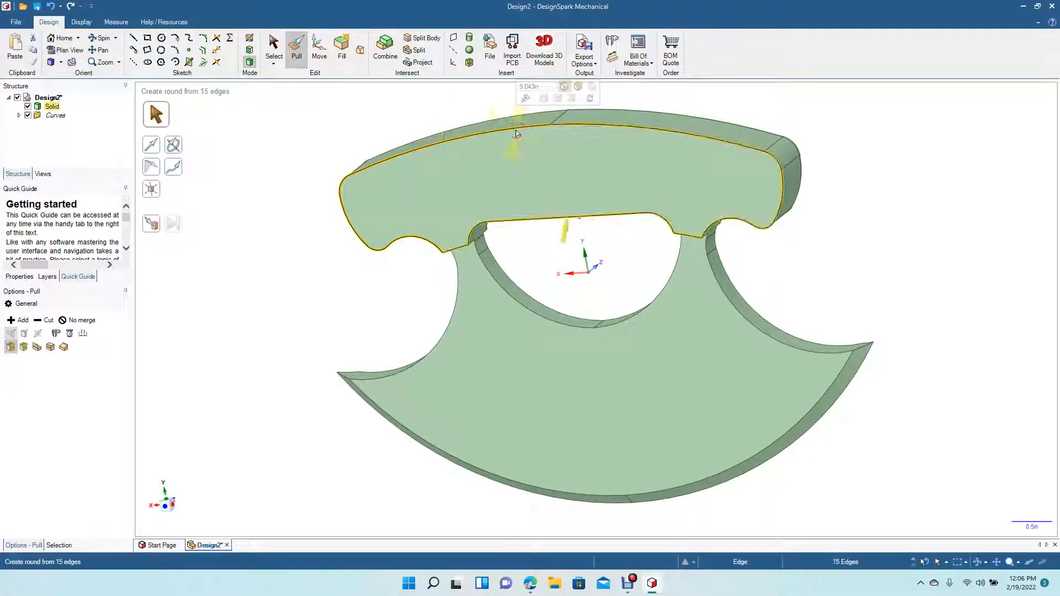
drag(517, 132, 545, 112)
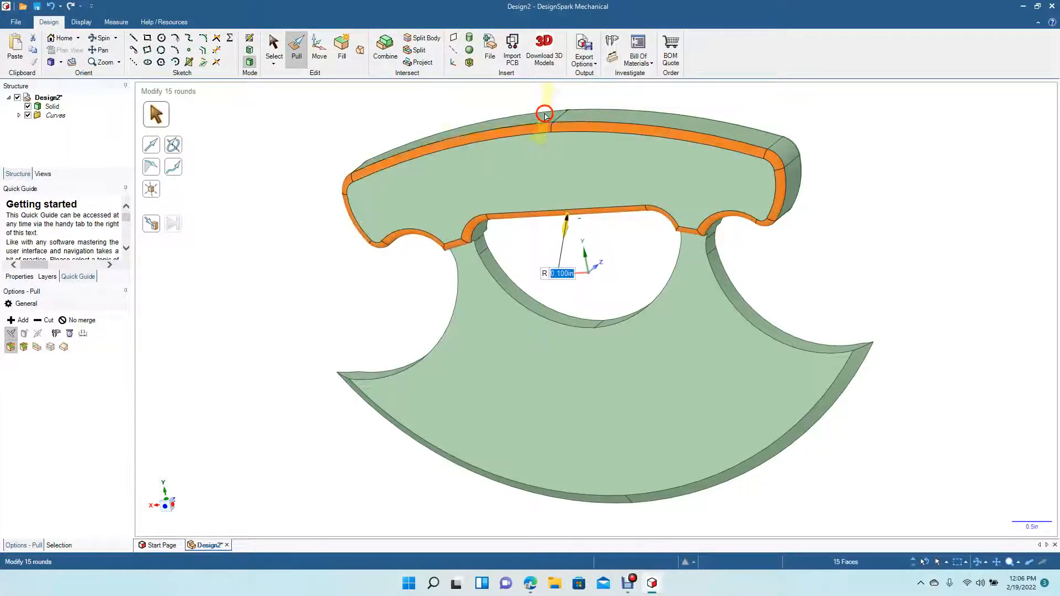
click(273, 44)
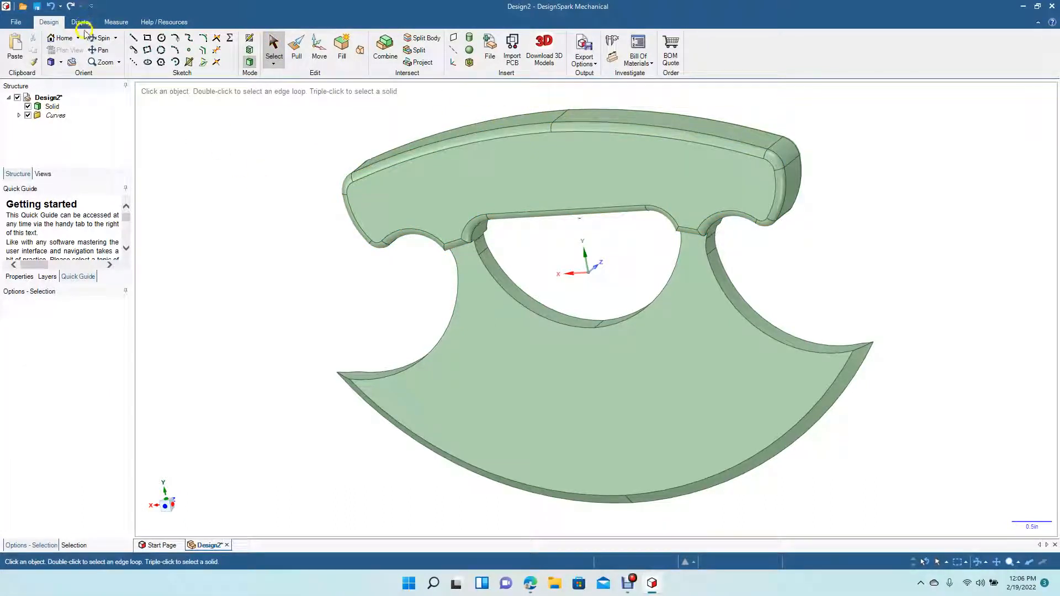
Round the blade-side edges of the finger opening on one face, including the short segments beside the handle.
click(100, 39)
drag(257, 262, 269, 224)
click(295, 58)
click(516, 303)
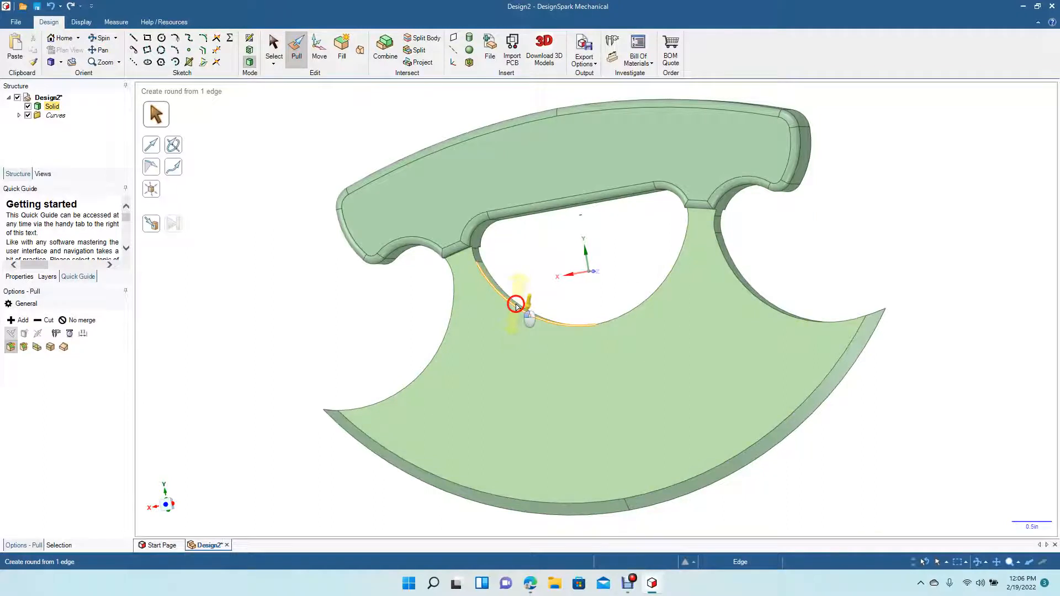
double_click(517, 306)
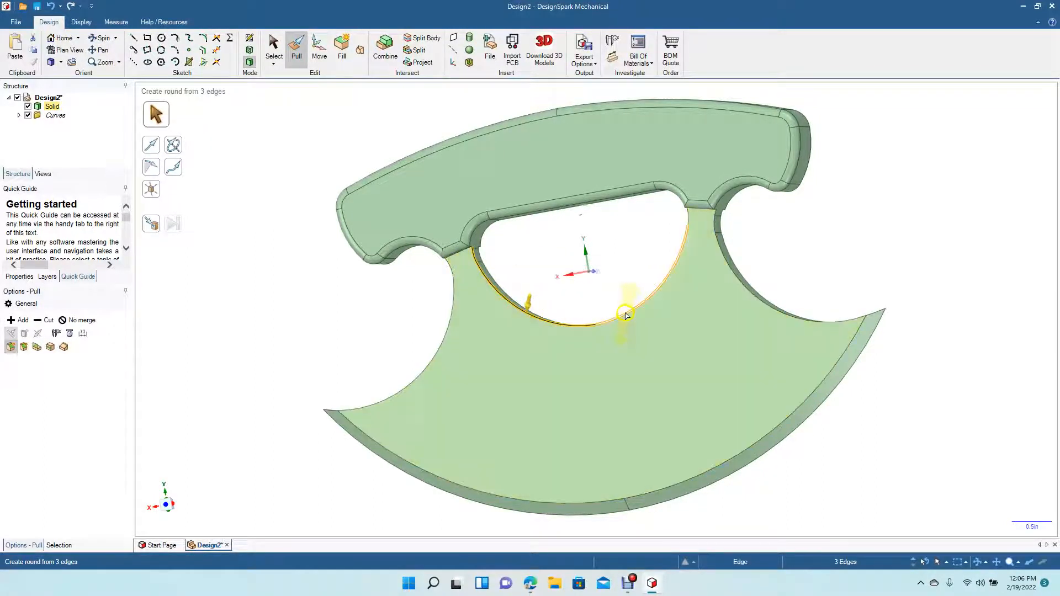
ctrl+click(622, 317)
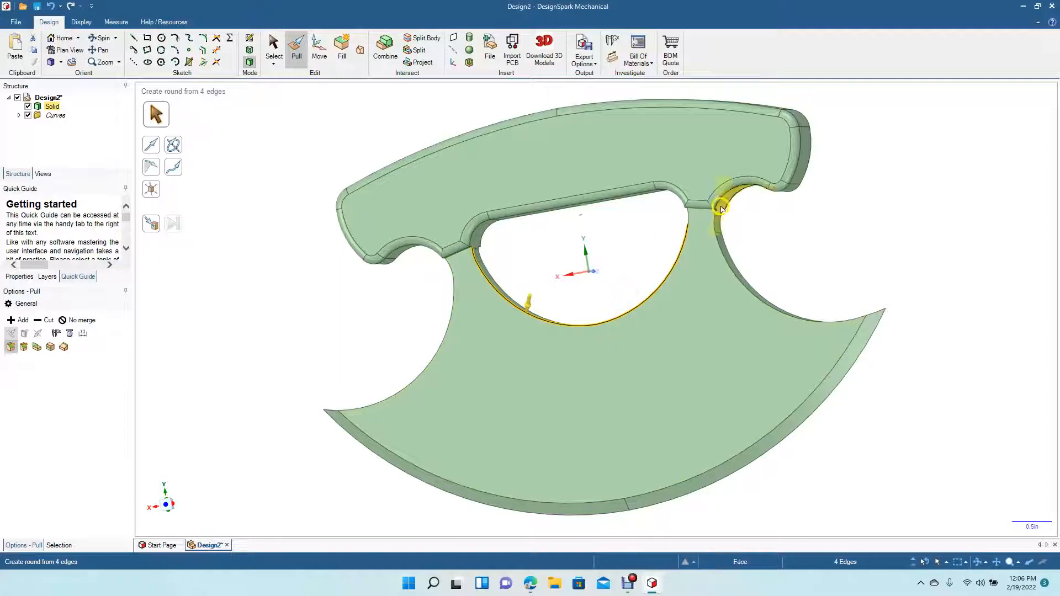
ctrl+click(688, 221)
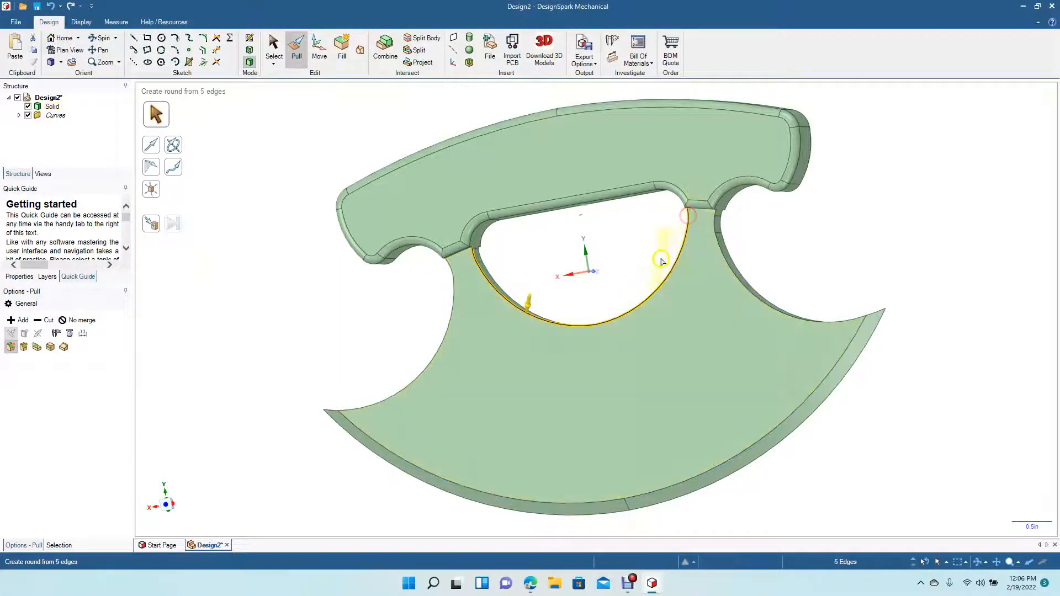
click(105, 37)
drag(310, 197, 252, 95)
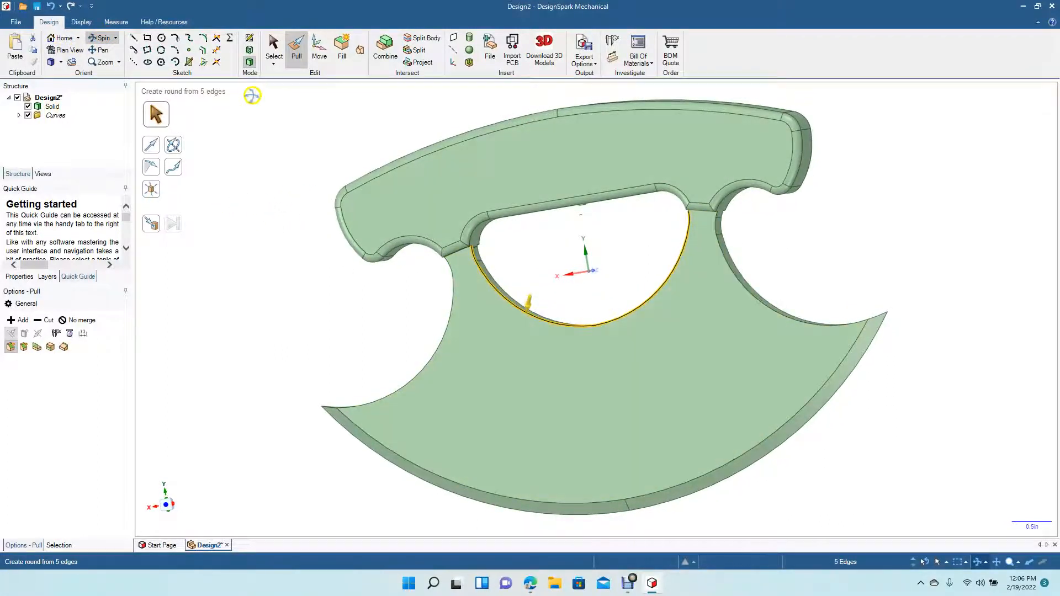
click(296, 57)
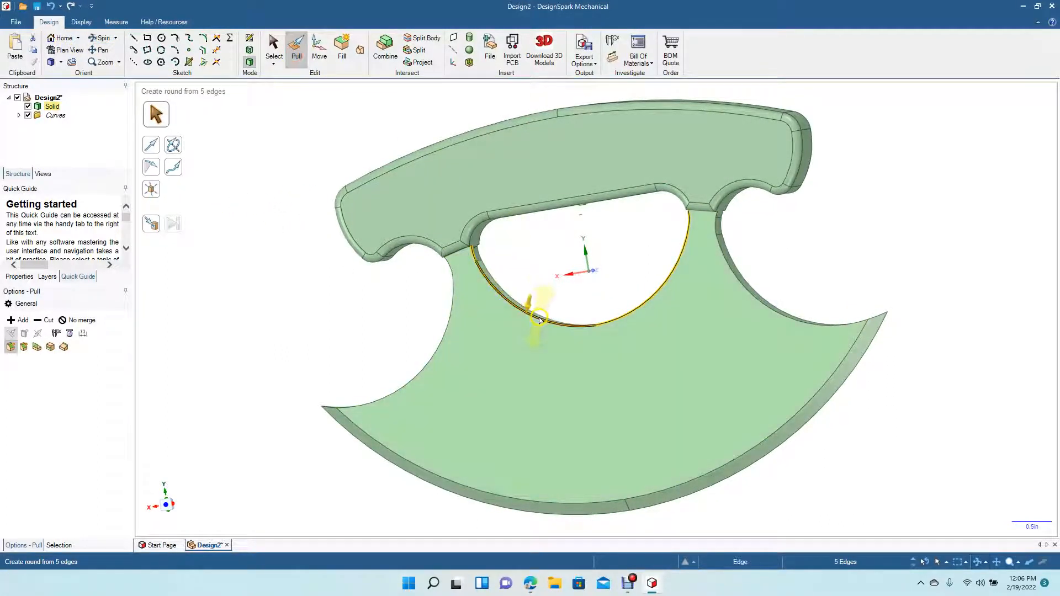
drag(540, 321, 538, 331)
click(276, 44)
click(281, 157)
Round the blade's concave outer side edge and its short segment below the handle with a 0.080 in radius.
click(95, 37)
mouse_move(497, 432)
mouse_down()
mouse_move(438, 356)
mouse_move(419, 357)
mouse_move(519, 358)
mouse_move(578, 375)
mouse_move(606, 399)
mouse_move(582, 417)
mouse_up()
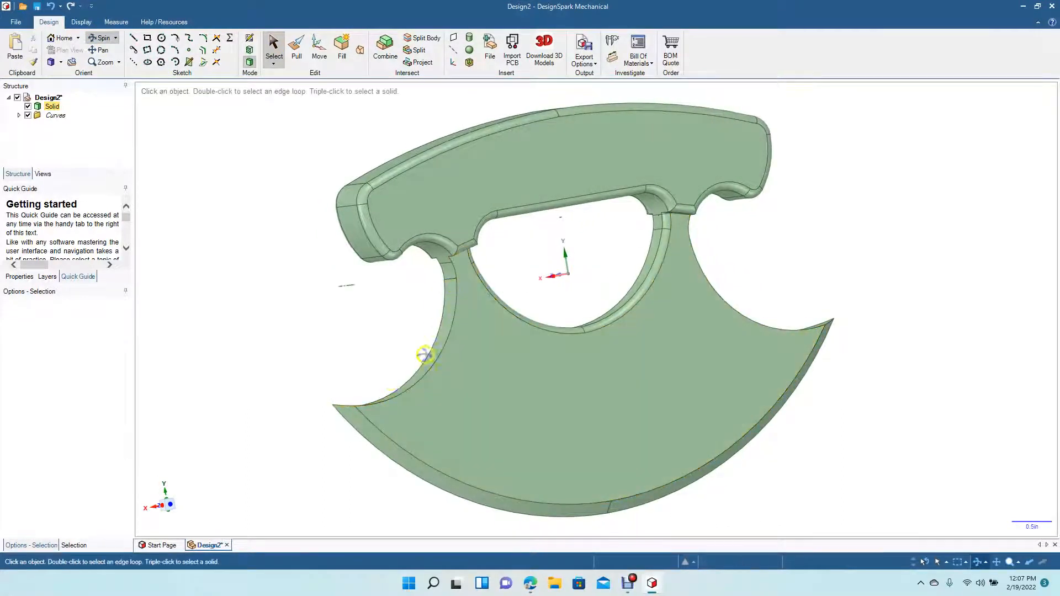
click(296, 55)
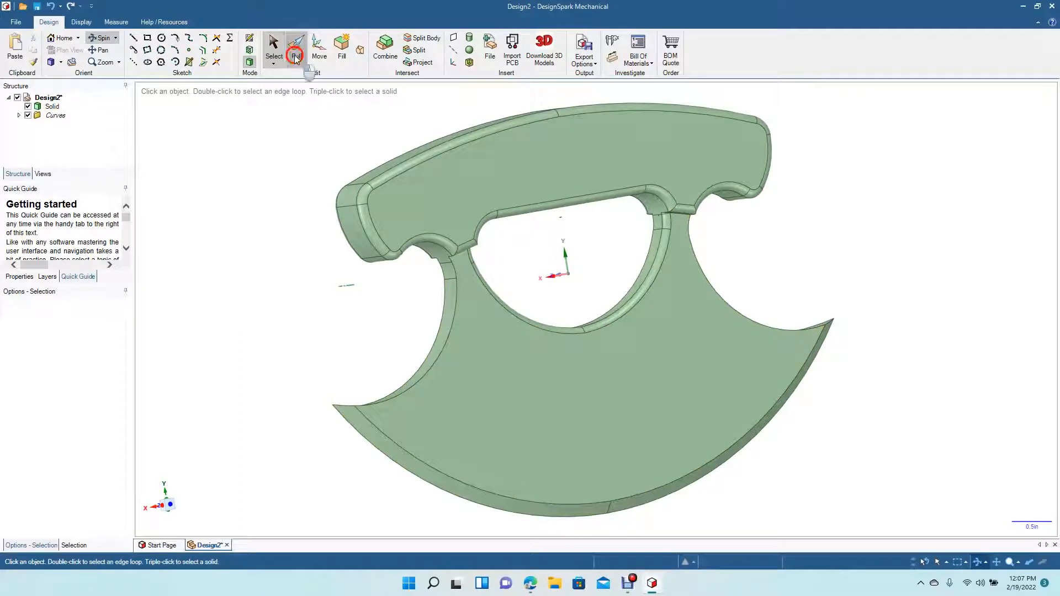
click(454, 270)
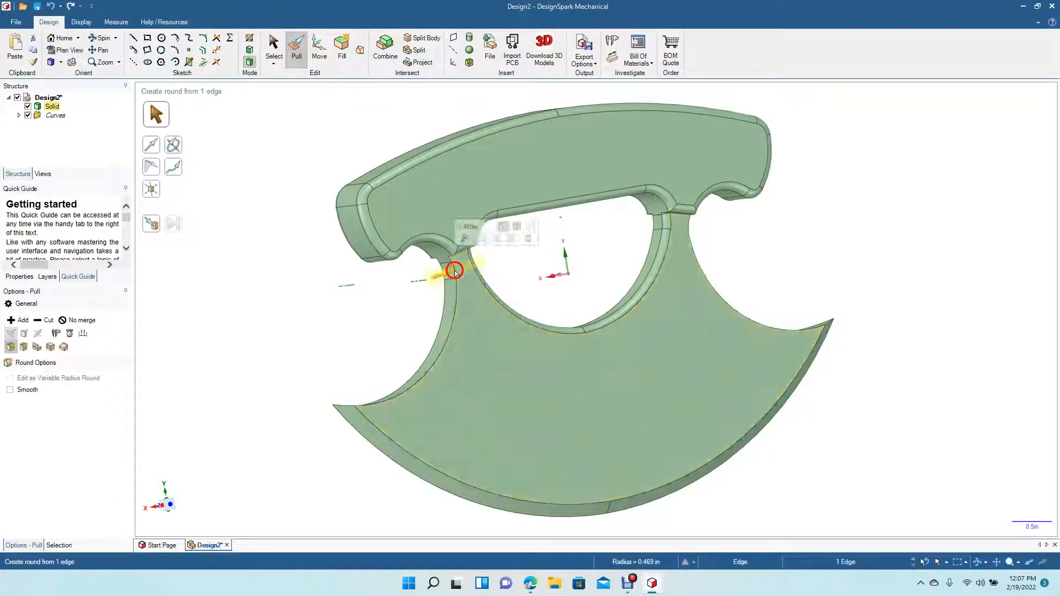
ctrl+click(458, 299)
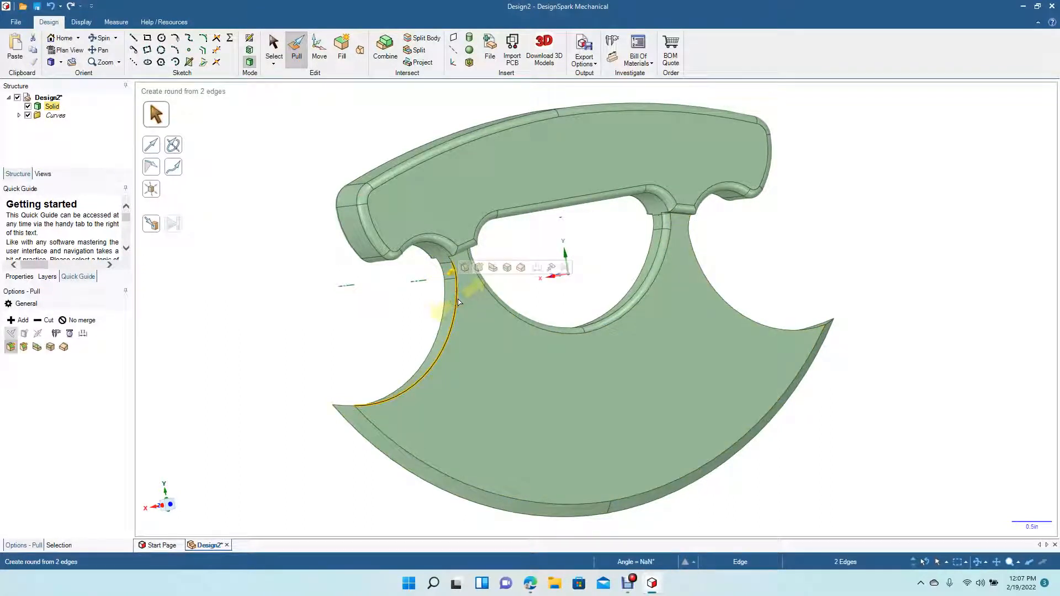
drag(458, 302, 463, 304)
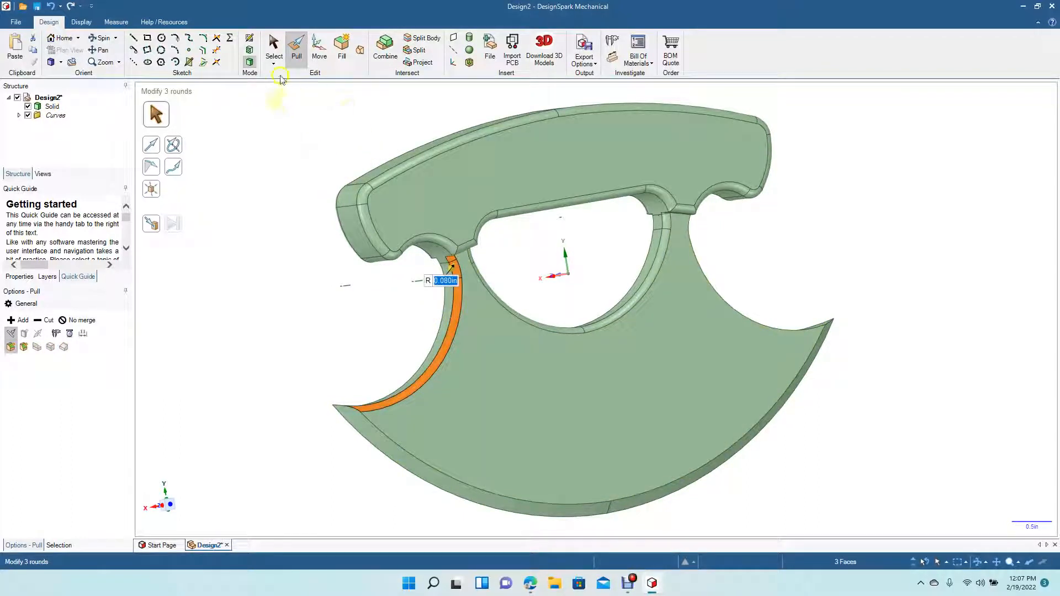
click(274, 44)
click(267, 317)
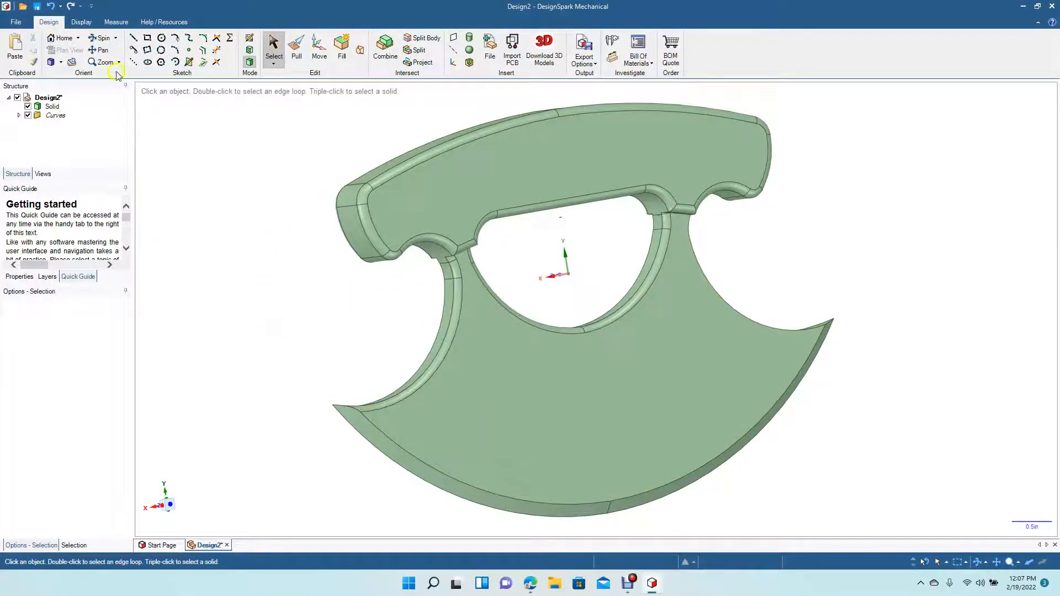
Round the matching concave edge on the other side of the same blade face with a 0.080 in radius.
click(101, 40)
drag(421, 383, 308, 397)
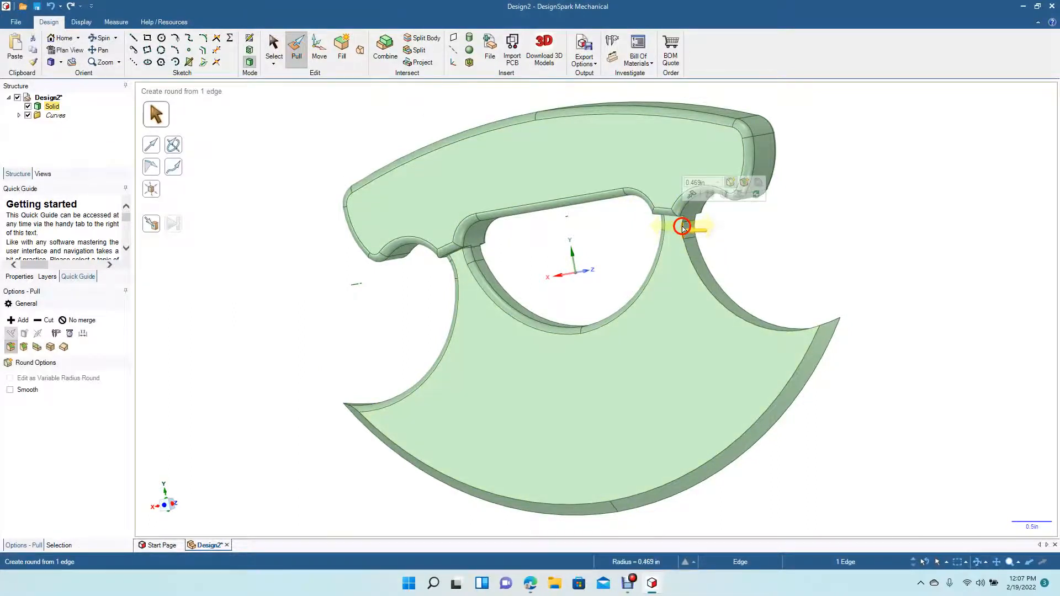
click(691, 255)
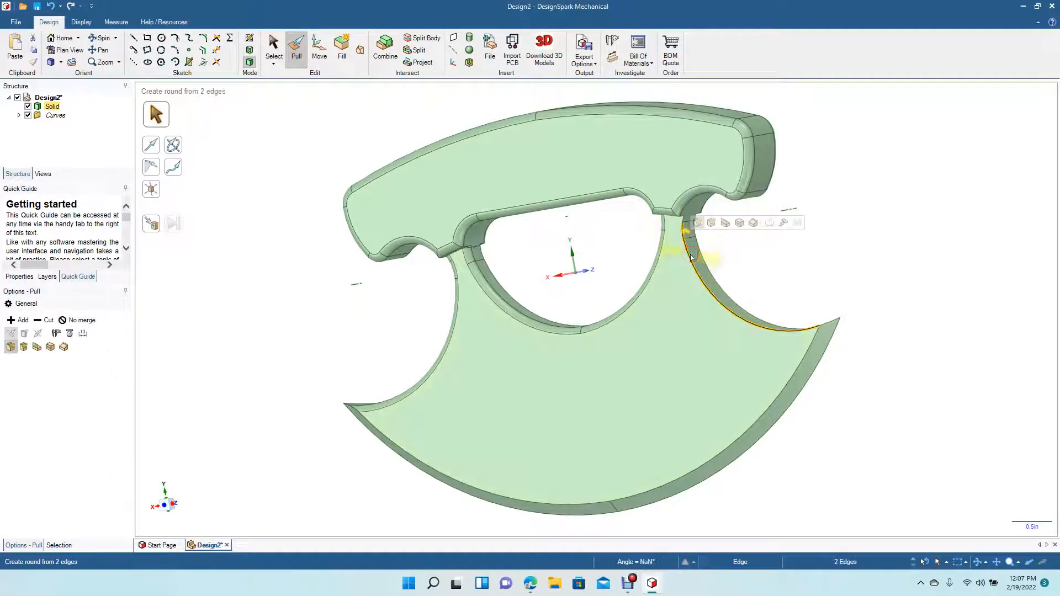
drag(691, 256, 684, 264)
click(271, 44)
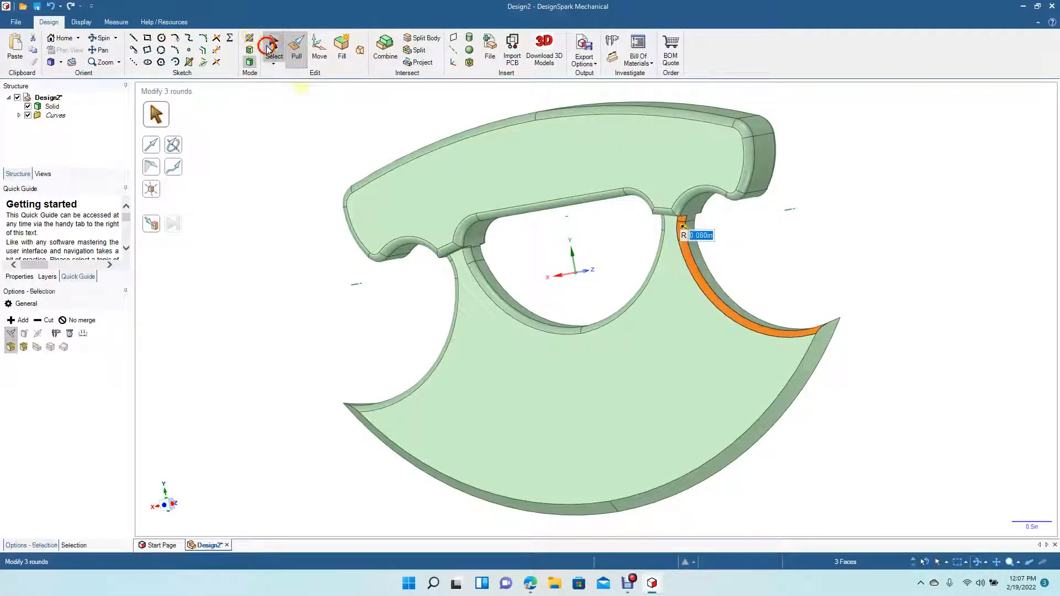
click(235, 202)
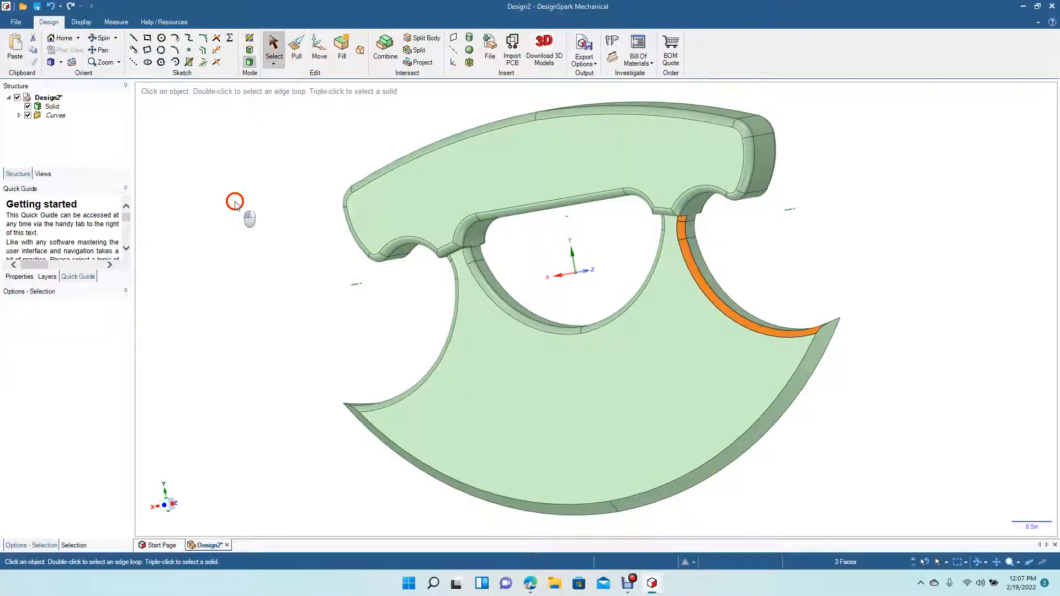
Round the blade-side edges of the finger opening on the opposite face, including the short segments beside the handle, with a 0.080 in radius.
click(103, 39)
drag(504, 308, 320, 333)
click(291, 58)
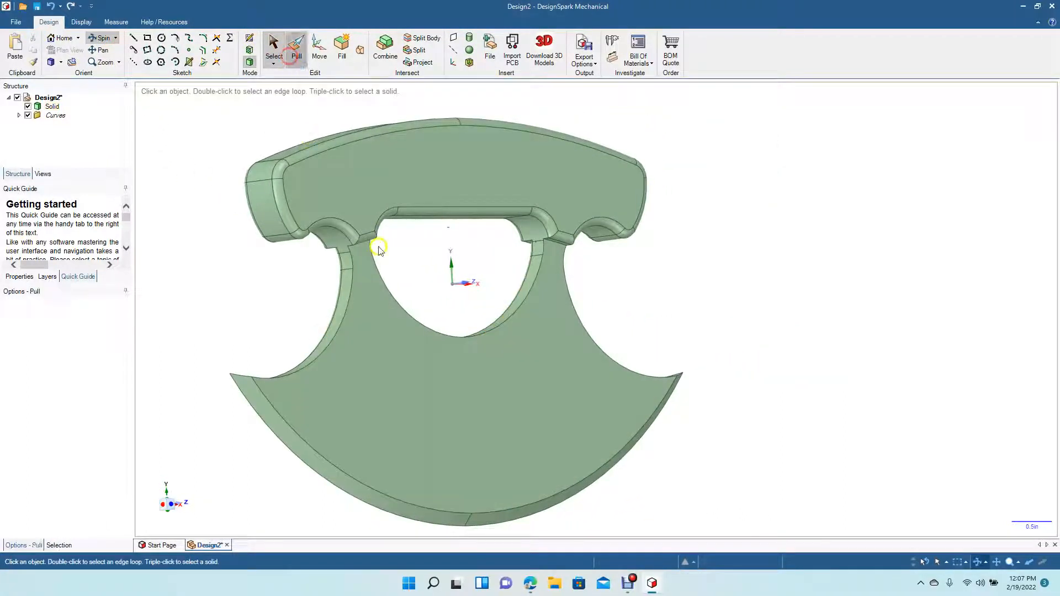
click(373, 269)
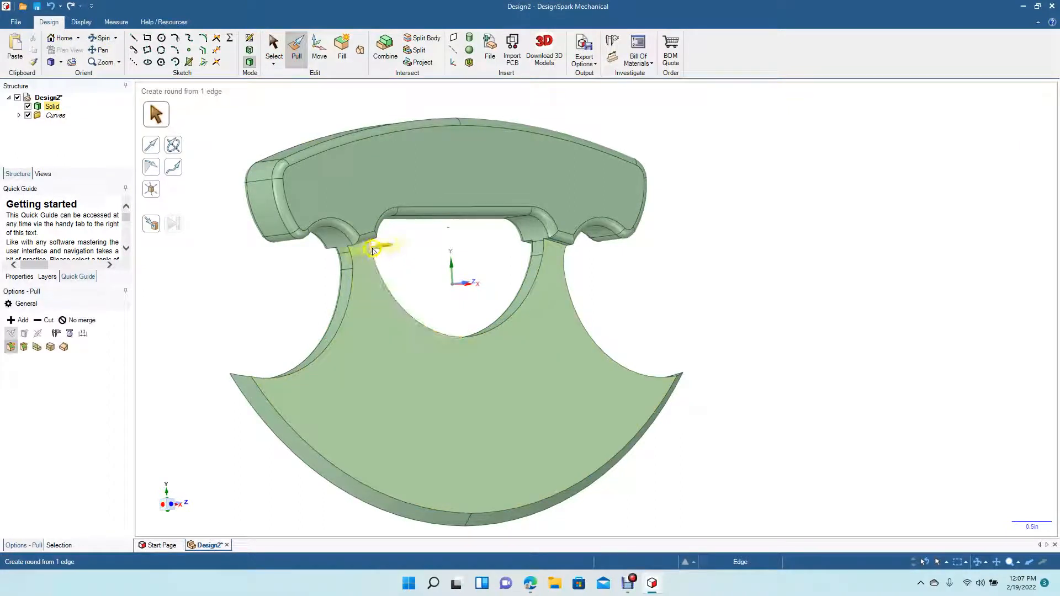
click(369, 245)
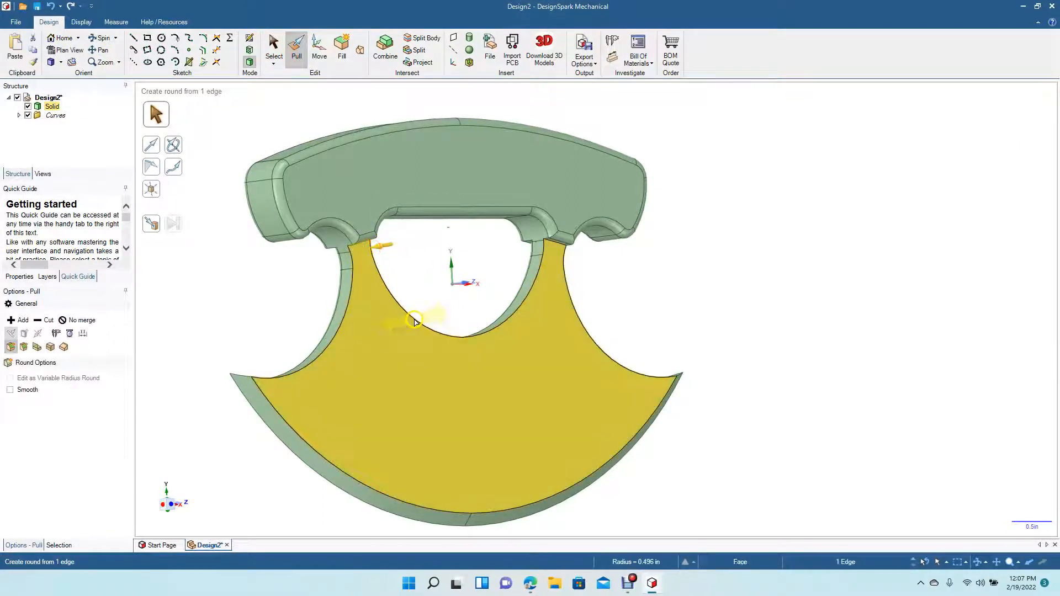
click(416, 321)
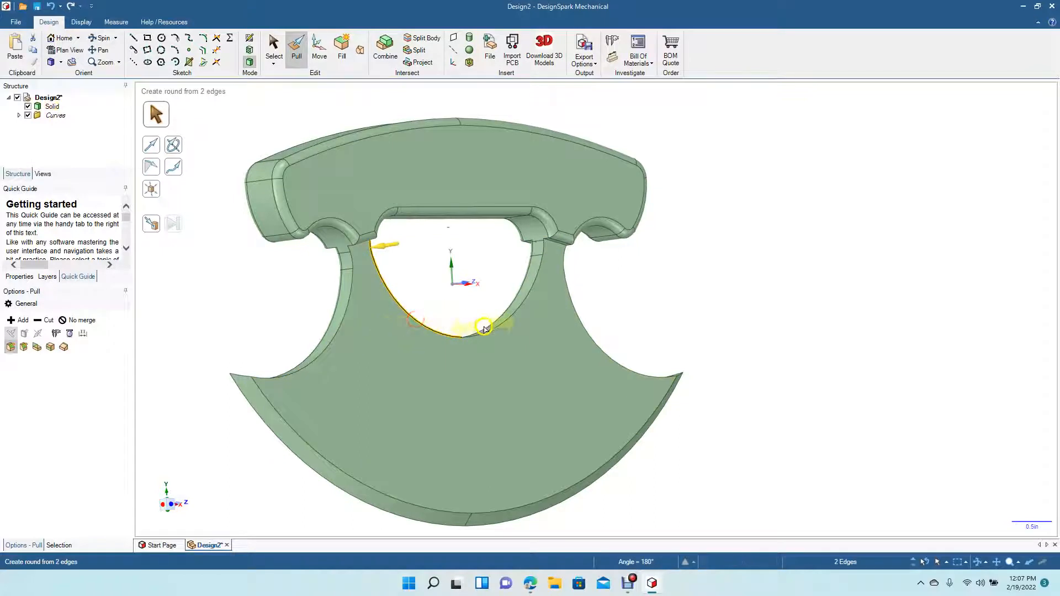
click(533, 263)
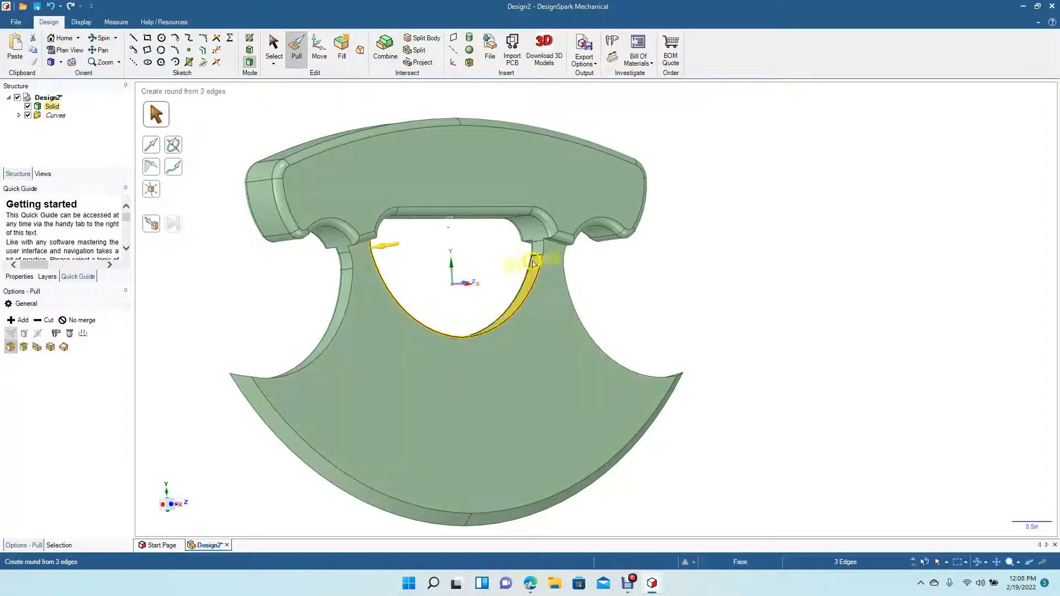
click(541, 247)
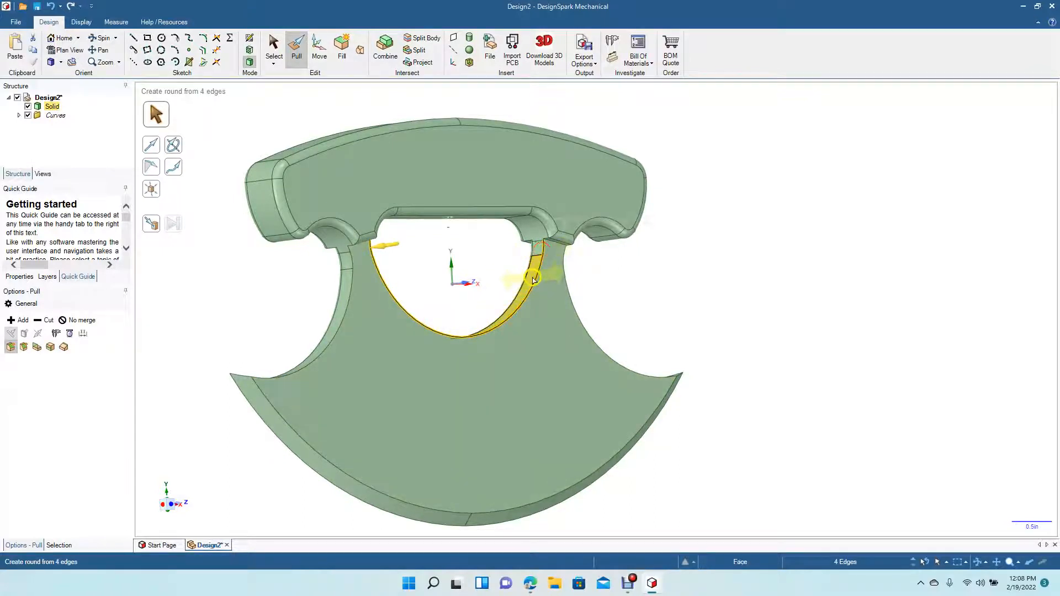
drag(534, 283, 535, 284)
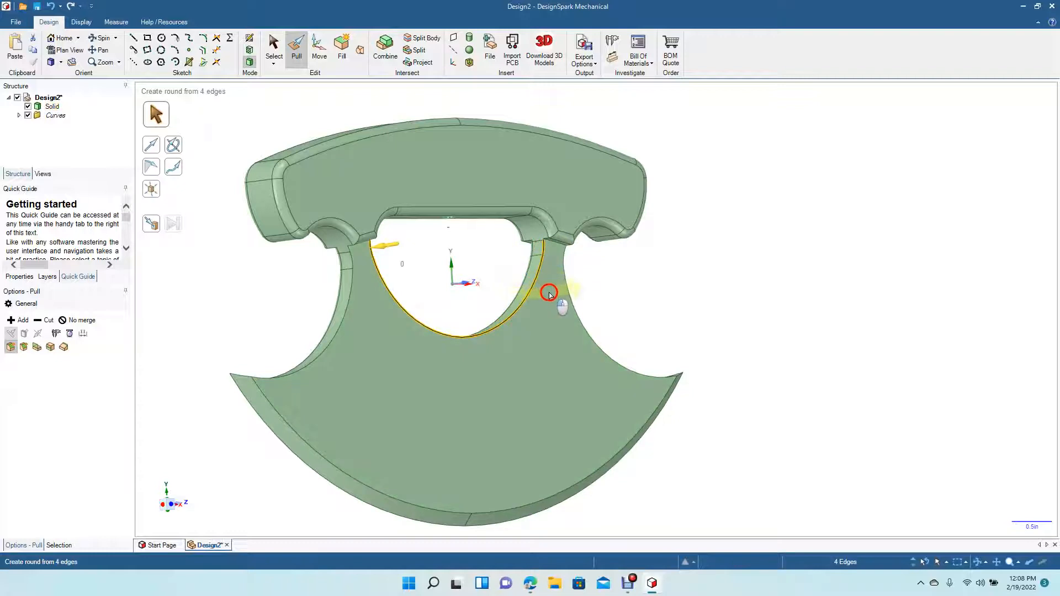
mouse_move(521, 293)
mouse_down()
mouse_move(503, 285)
mouse_move(517, 293)
mouse_up()
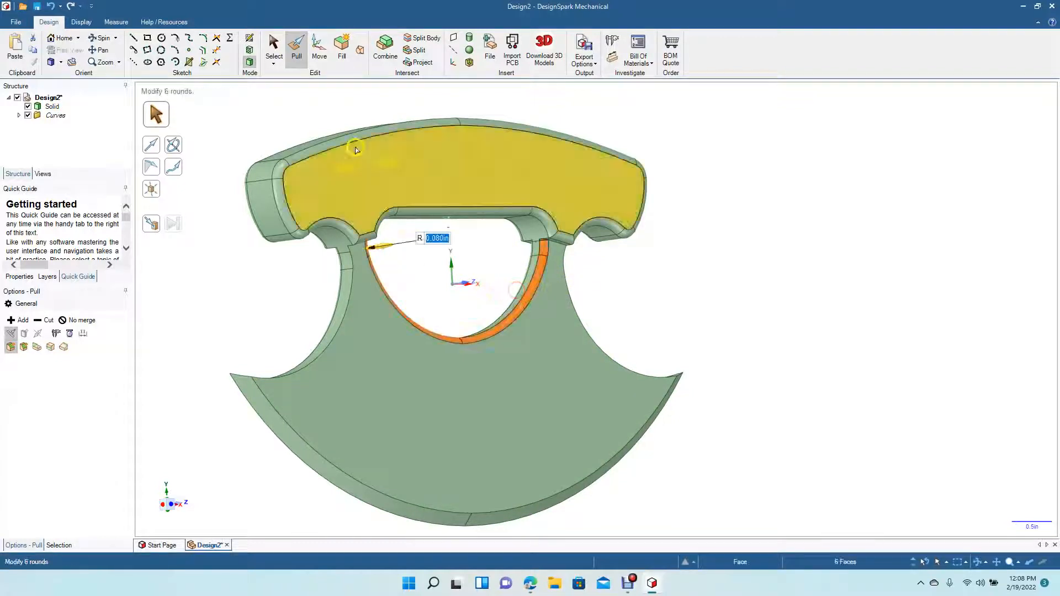
click(276, 55)
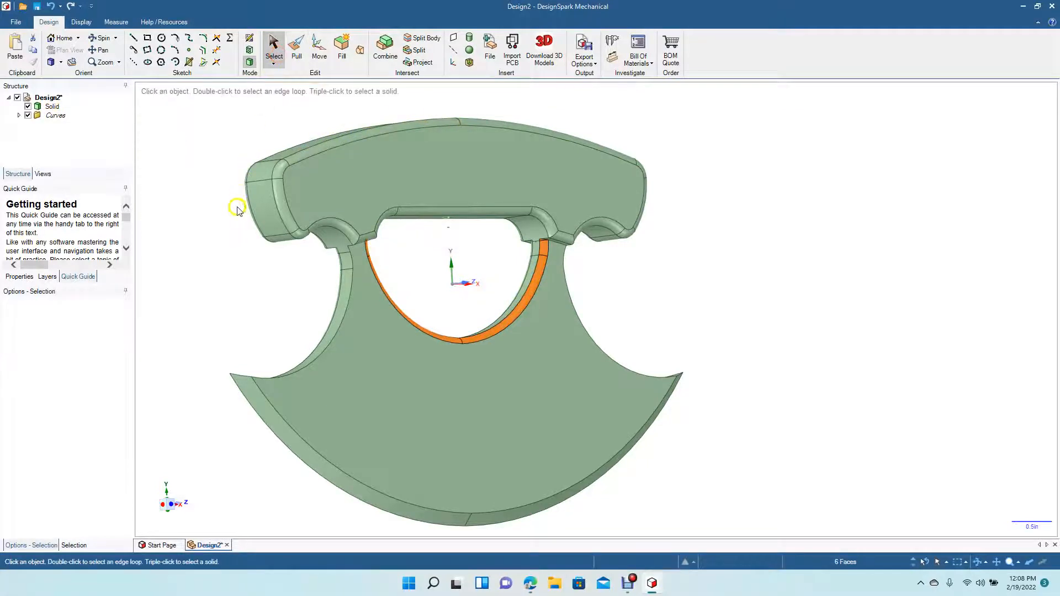
Round one concave outer side edge of this blade face and its short segment below the handle with a 0.080 in radius.
click(351, 261)
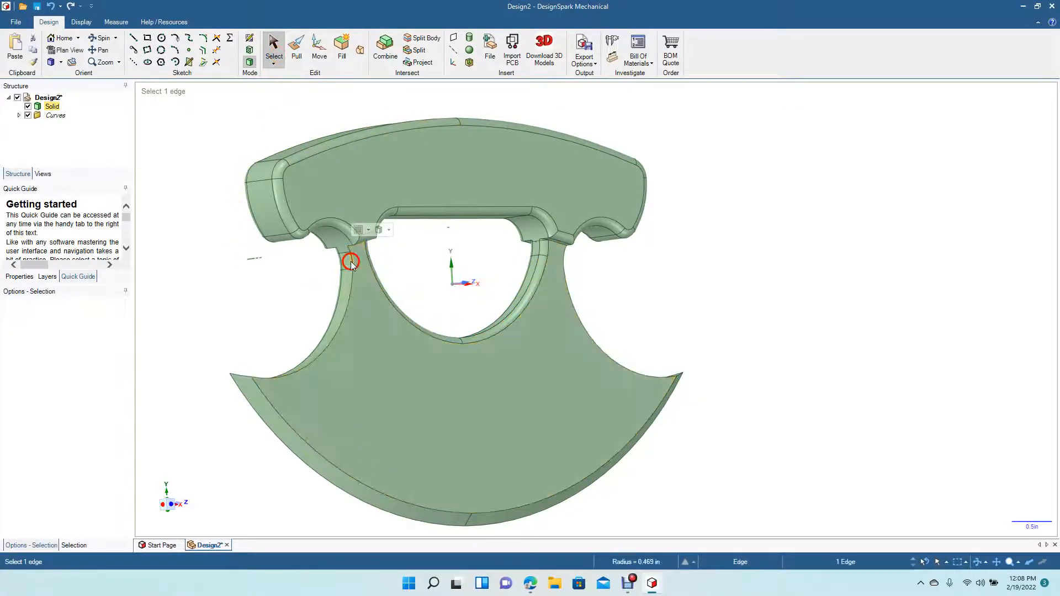
ctrl+click(353, 290)
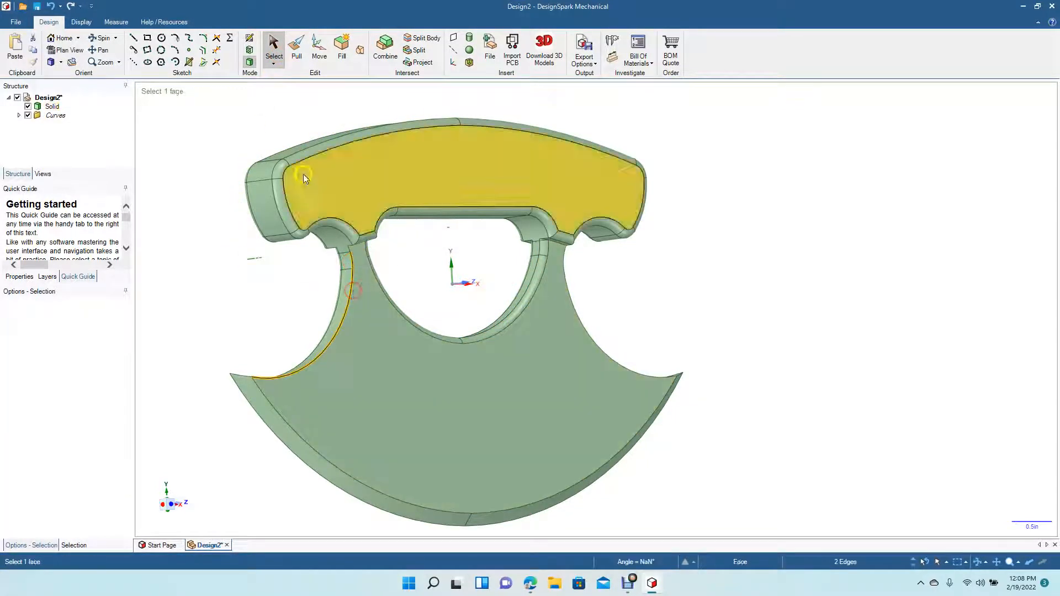
click(299, 51)
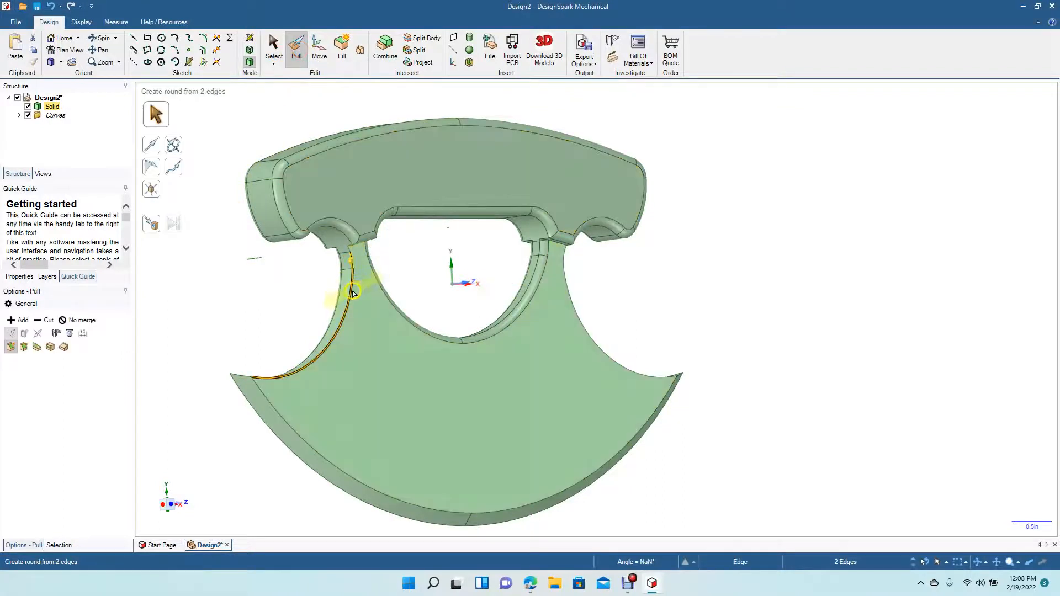
drag(352, 292, 356, 297)
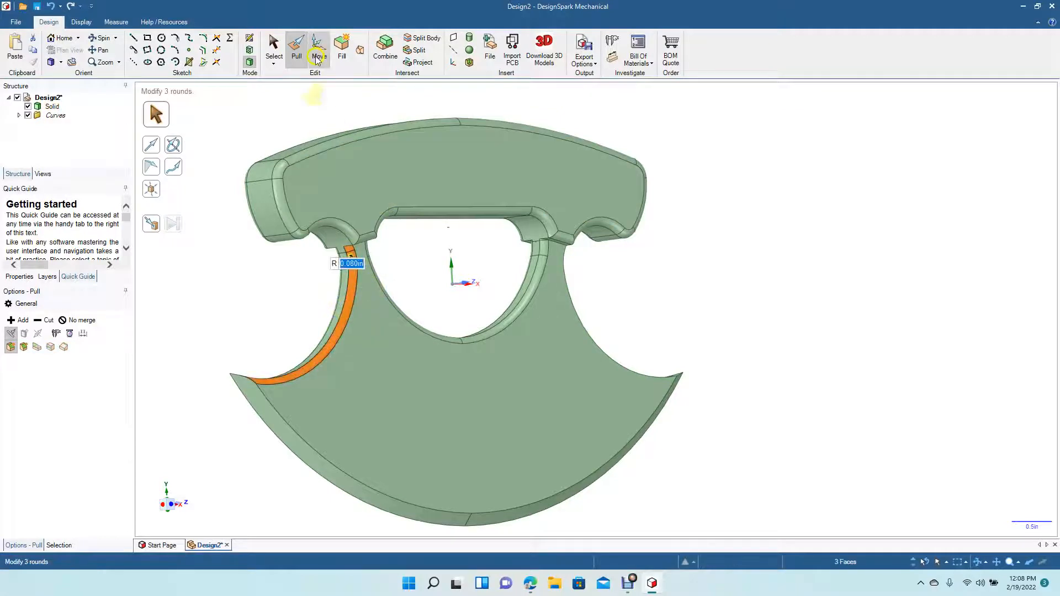
click(273, 49)
click(215, 267)
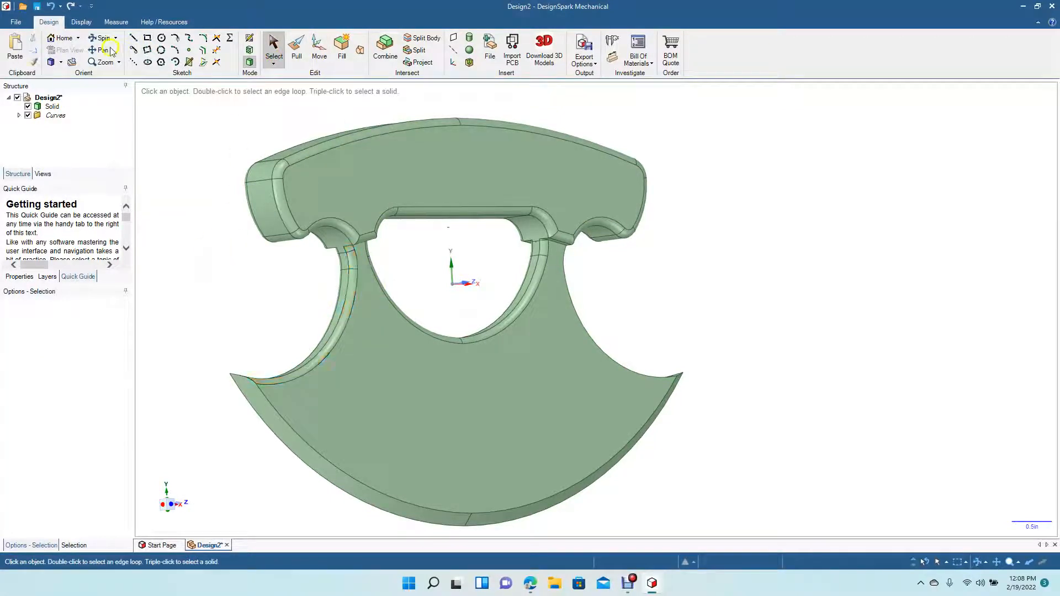
Inspect the rounded edges of the knife from several angles and display the model in the standard Top view.
drag(237, 281, 439, 230)
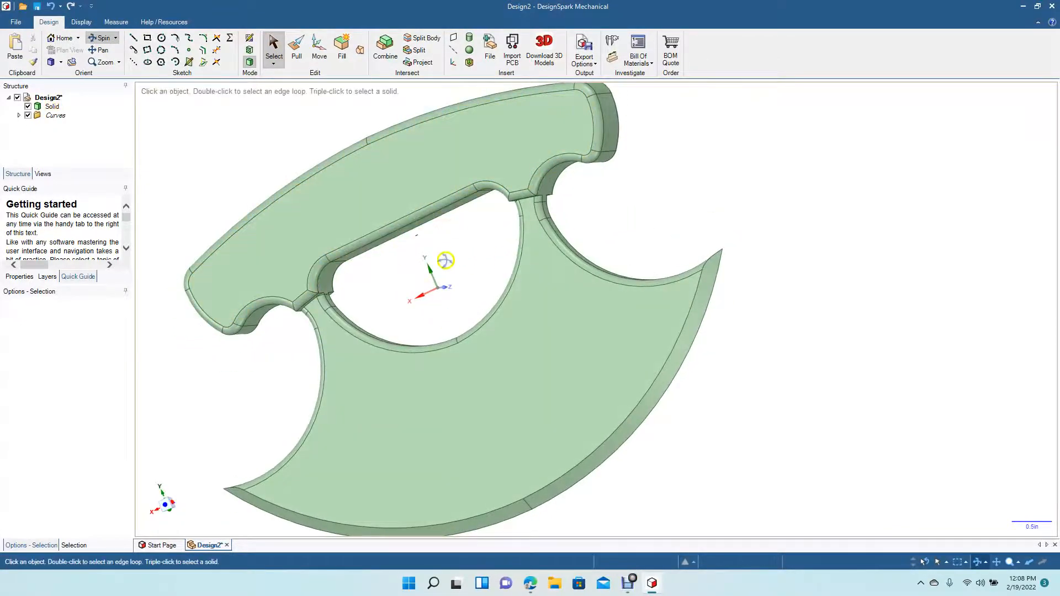
drag(305, 339, 256, 326)
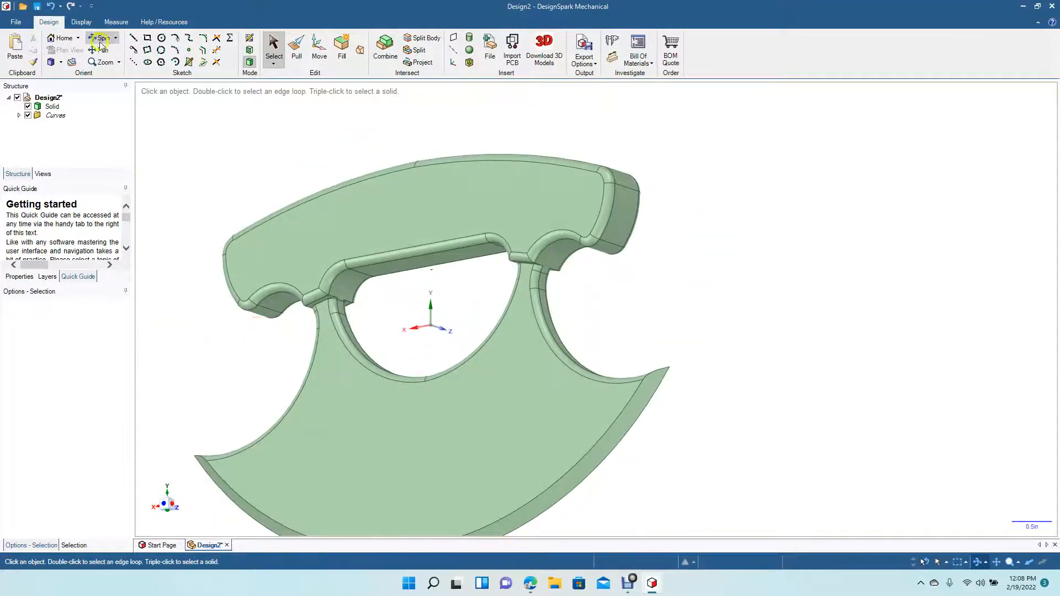
click(61, 62)
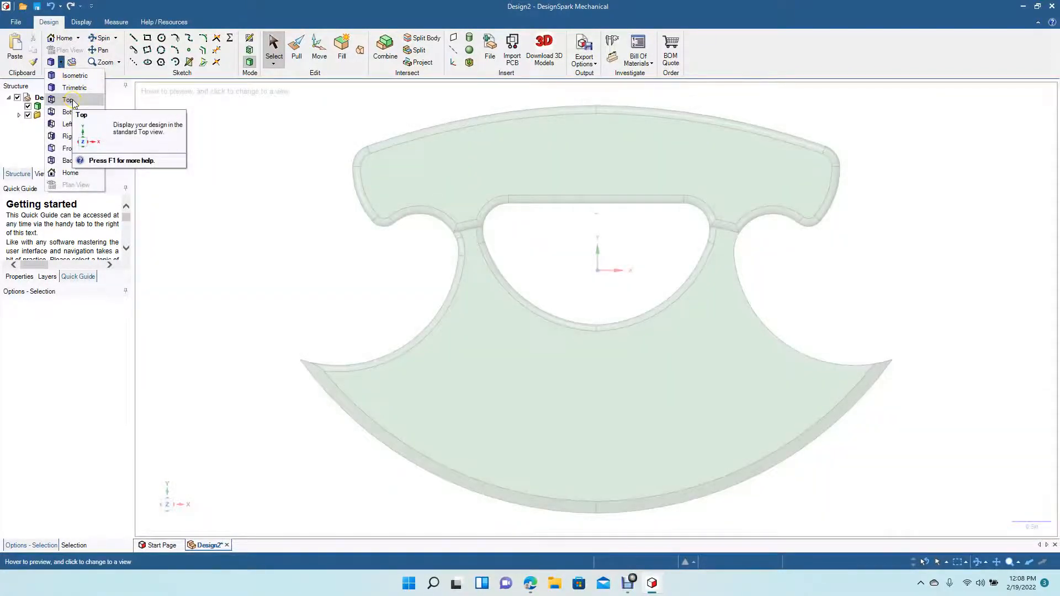
click(72, 101)
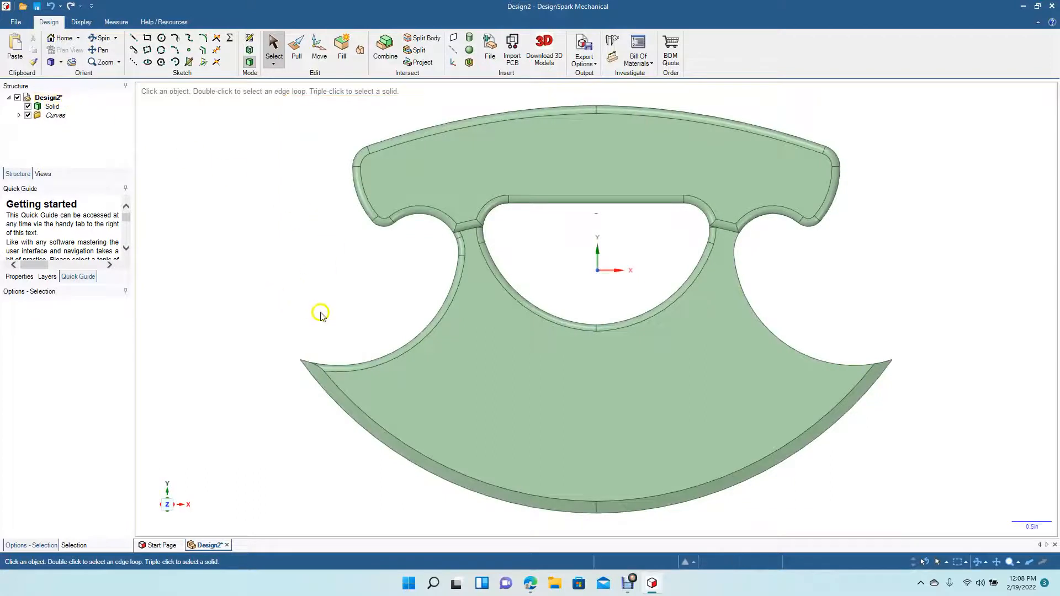